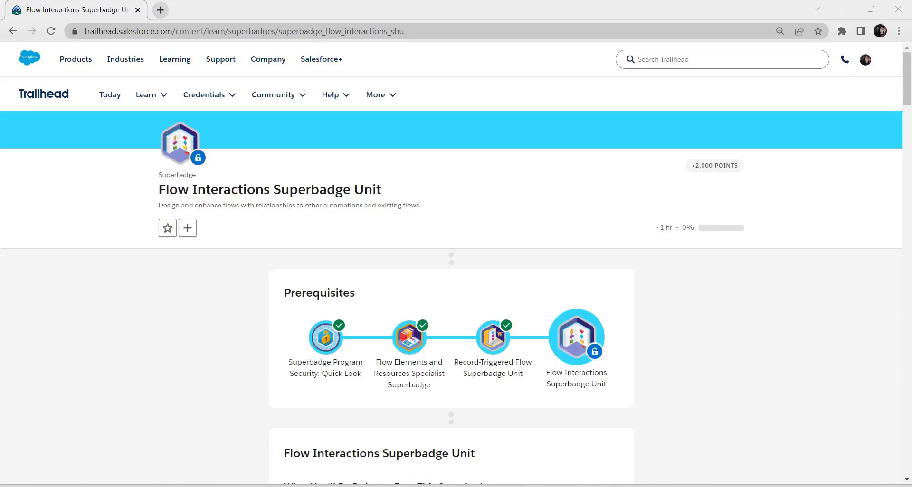
# Launch the connected Developer Edition org from the challenge section of the Flow Interactions Superbadge Unit page.
pyautogui.scroll(-1, 451, 266)
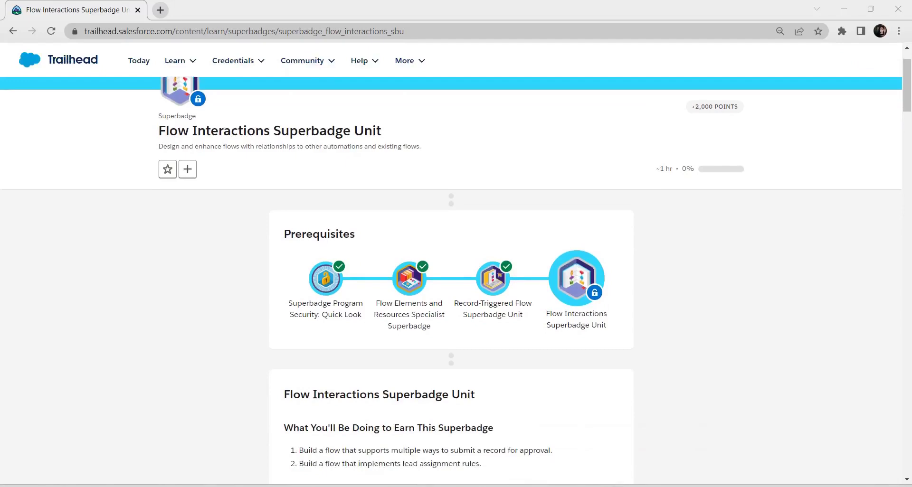
pyautogui.scroll(-9, 409, 314)
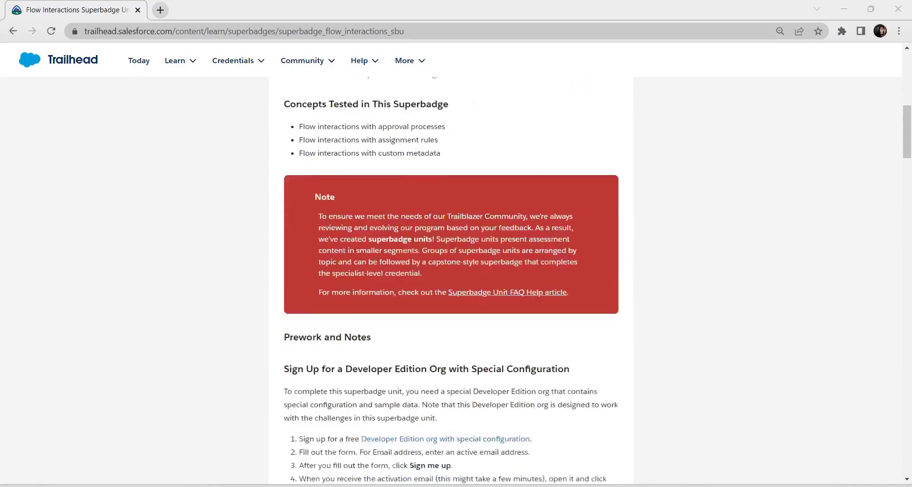
pyautogui.scroll(-2, 451, 280)
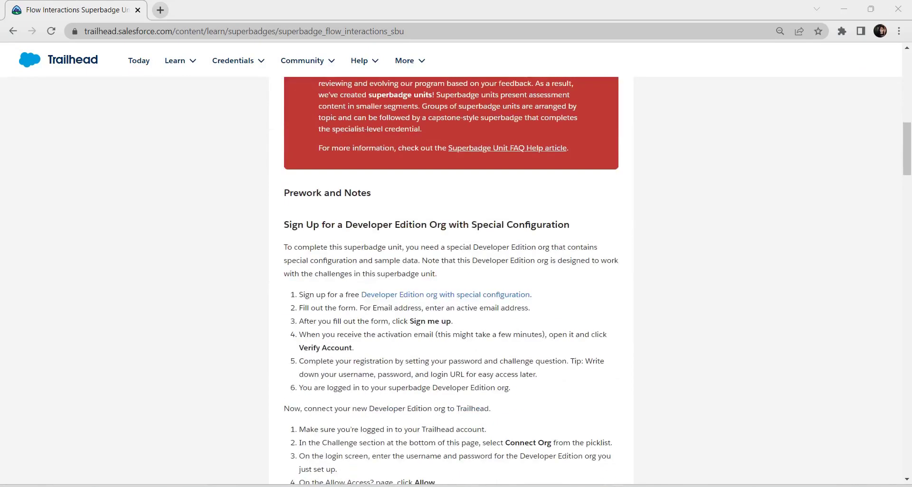
pyautogui.scroll(-15, 452, 280)
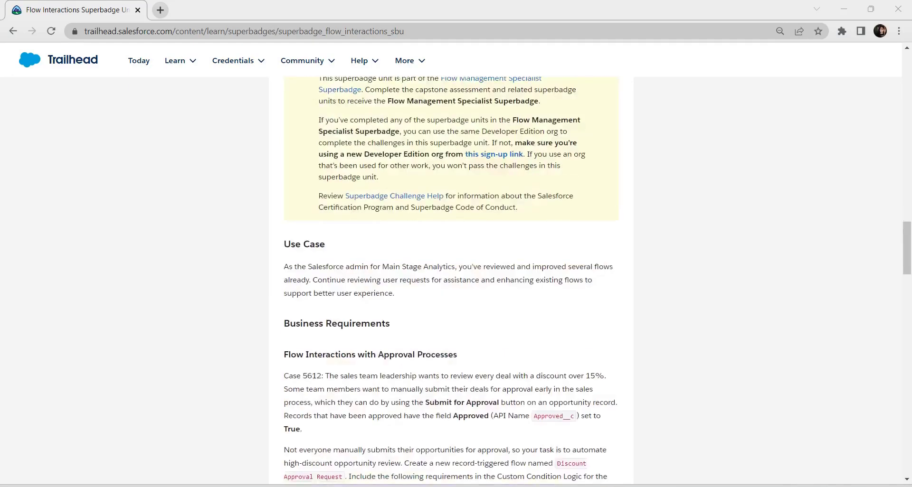
pyautogui.scroll(-20, 451, 281)
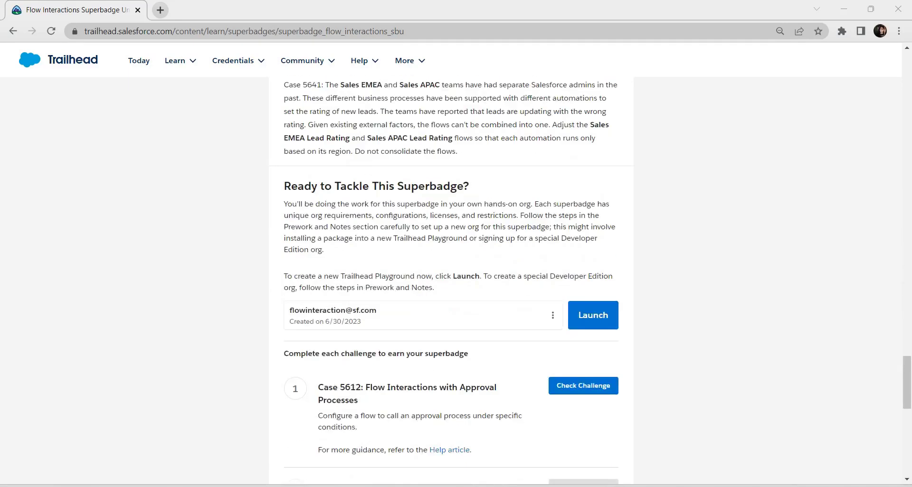
pyautogui.scroll(-3, 451, 280)
pyautogui.scroll(1, 451, 280)
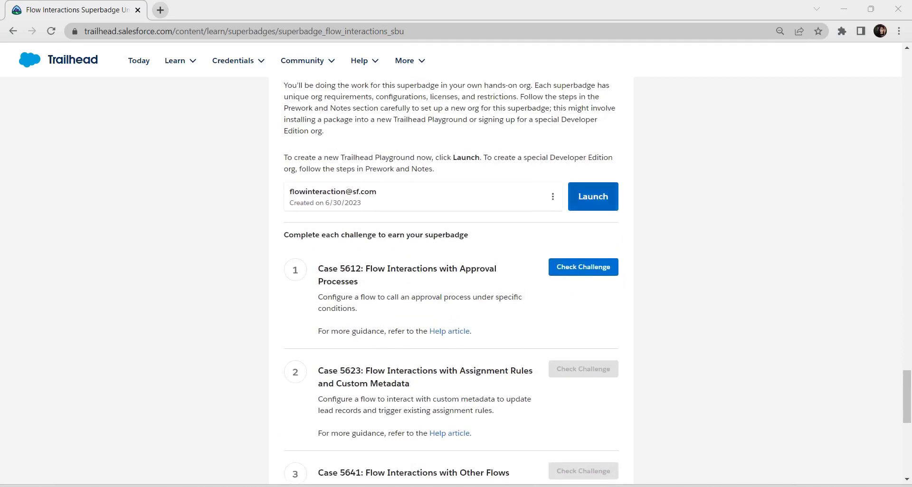
pyautogui.click(593, 196)
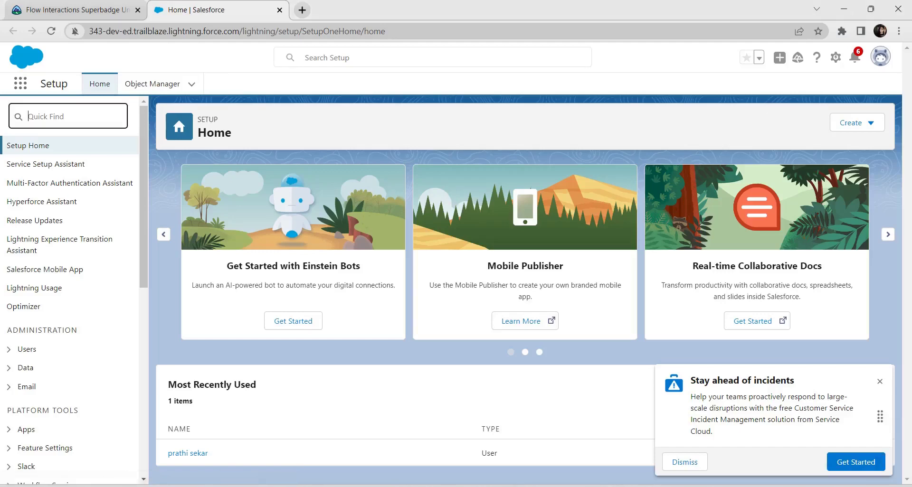
# Find Flows in Setup and create a new Record-Triggered Flow.
pyautogui.write('flows')
pyautogui.click(42, 164)
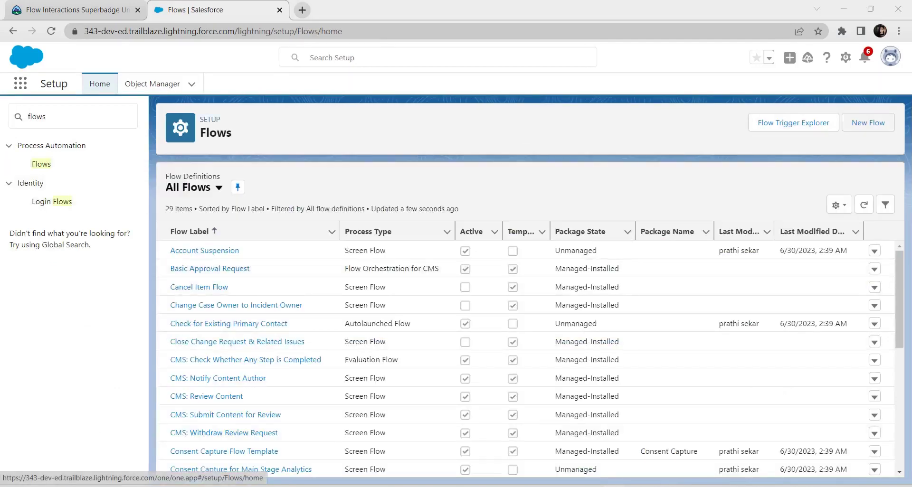
pyautogui.click(868, 123)
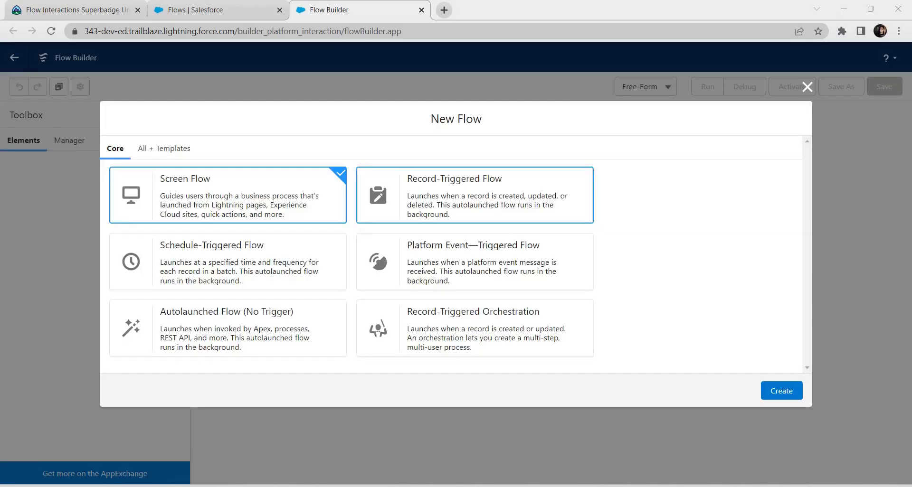
pyautogui.click(475, 200)
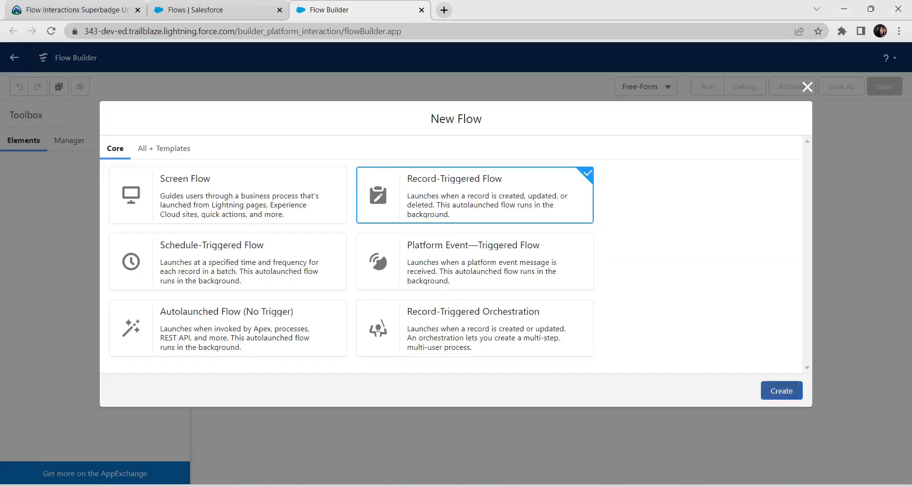
pyautogui.click(782, 390)
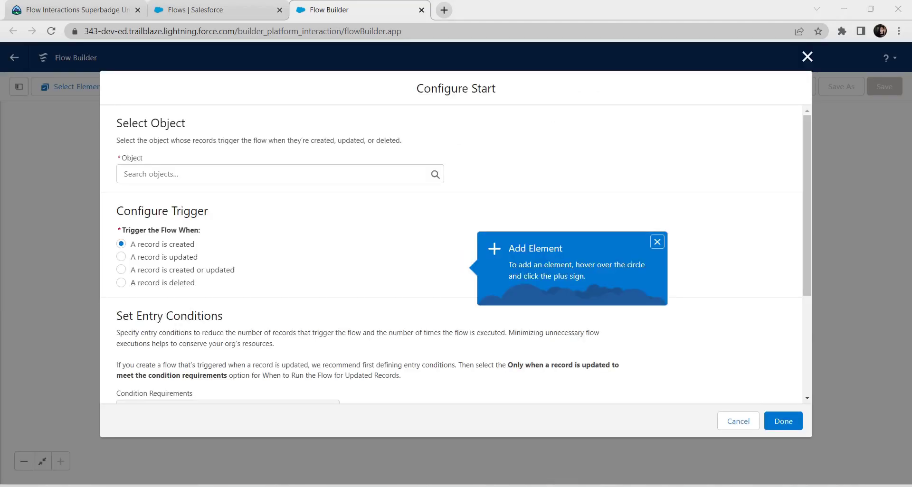
# Set Opportunity as the flow's object and trigger the flow when a record is created or updated.
pyautogui.click(280, 175)
pyautogui.write('oppo')
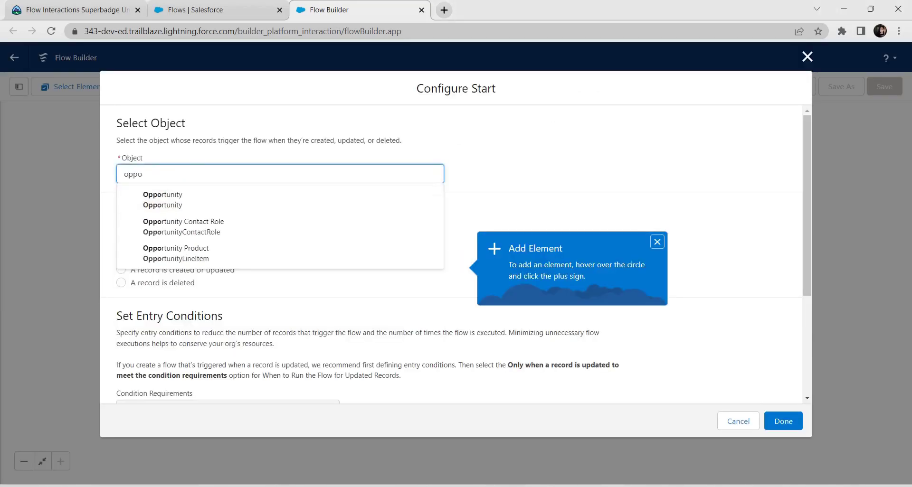
pyautogui.press('Down')
pyautogui.press('Return')
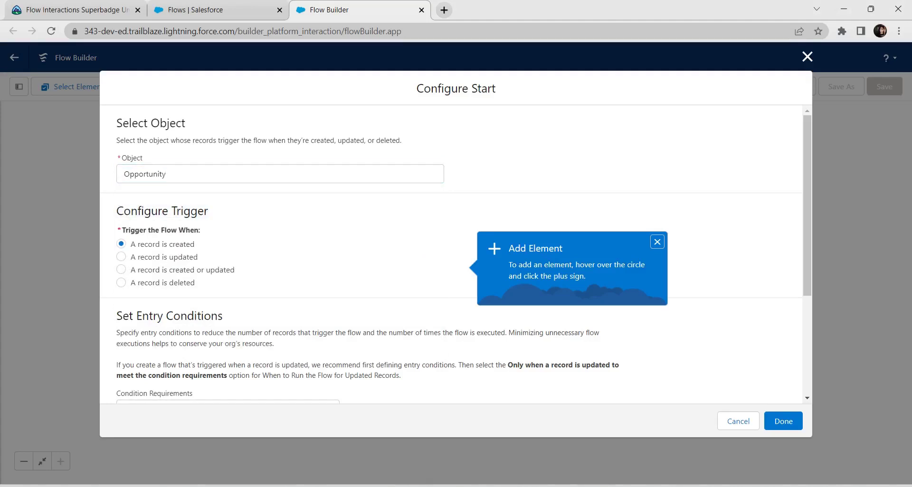
pyautogui.click(121, 270)
# Set the entry condition requirements to Custom Condition Logic Is Met.
pyautogui.scroll(-3, 456, 256)
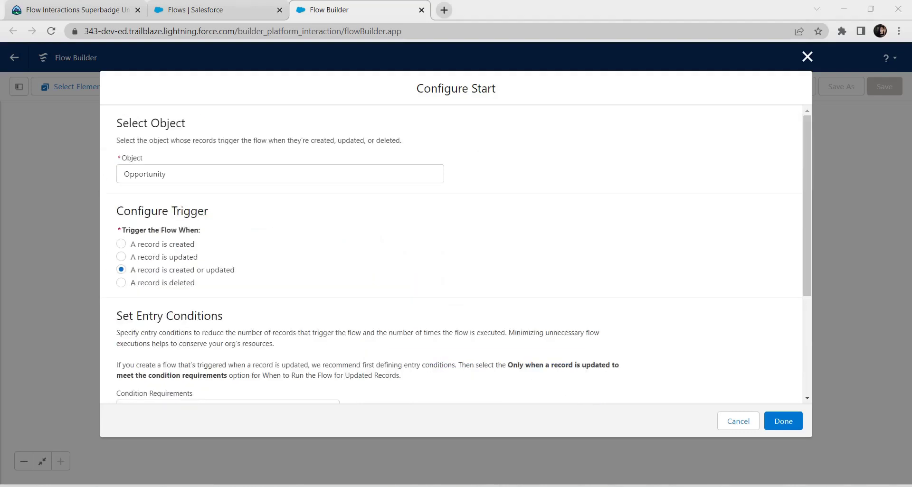
pyautogui.scroll(-3, 456, 252)
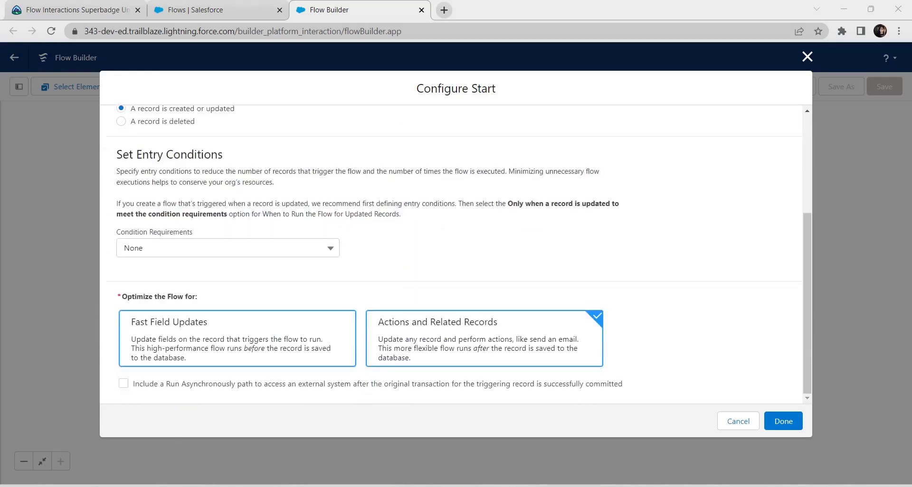
pyautogui.click(228, 248)
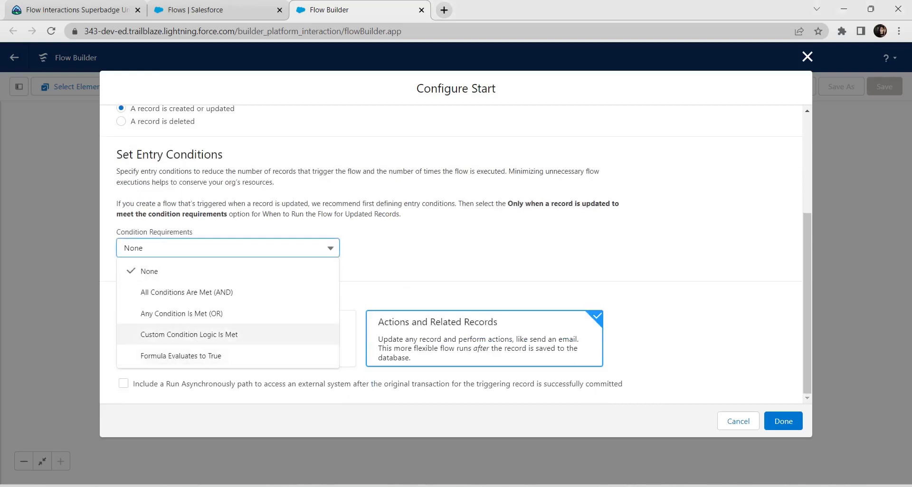
pyautogui.click(189, 334)
pyautogui.click(129, 289)
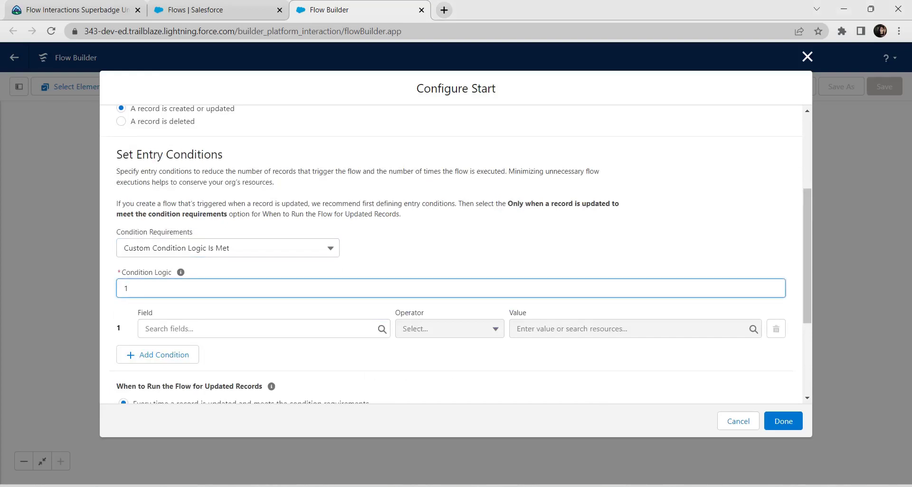
# Define the first entry condition as StageName Equals Negotiation/Review.
pyautogui.click(204, 328)
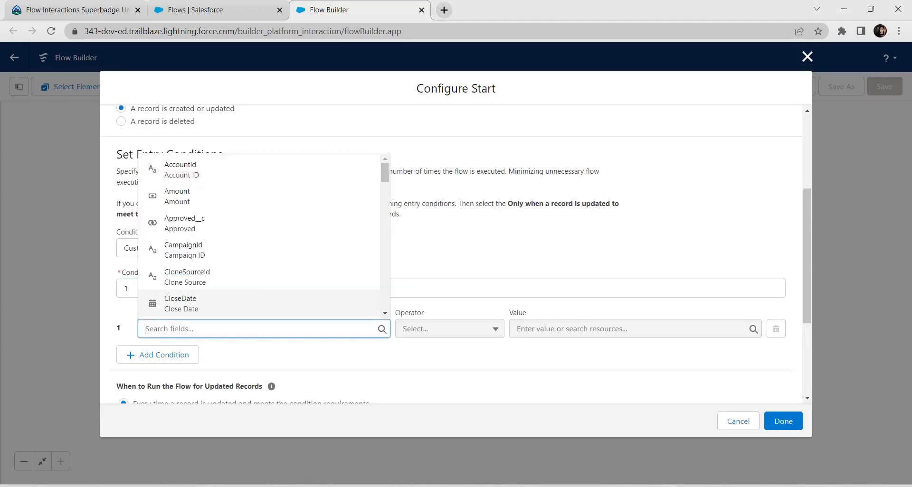
pyautogui.write('sta')
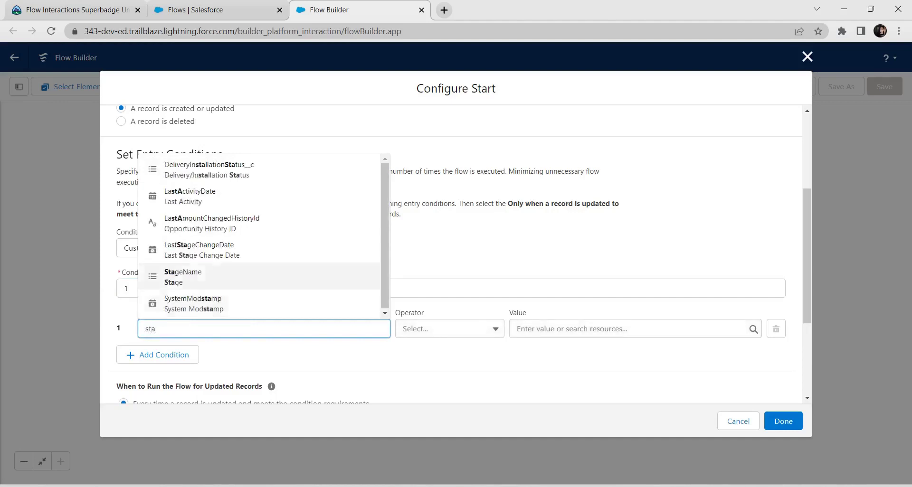
pyautogui.click(199, 280)
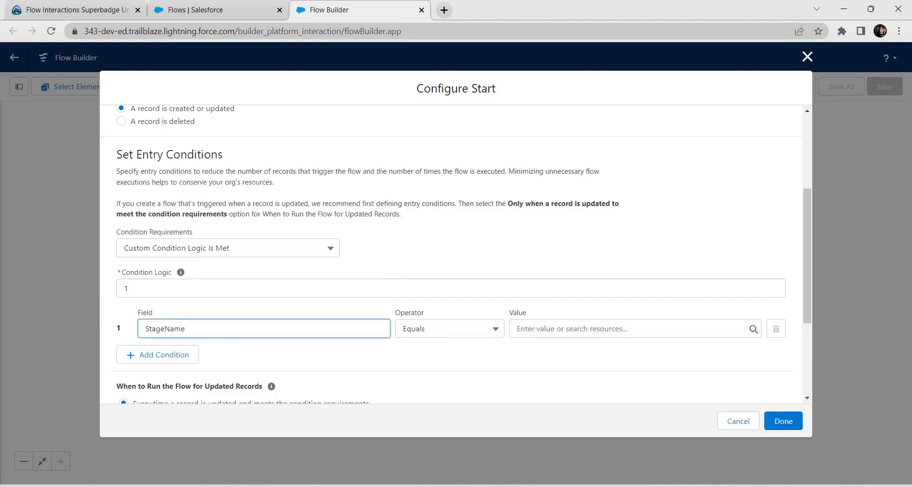
pyautogui.click(580, 328)
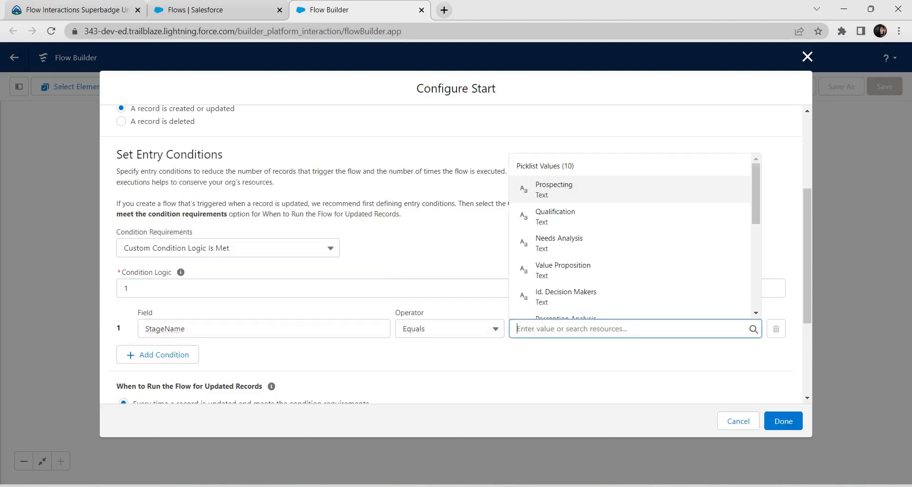
pyautogui.scroll(-2, 579, 290)
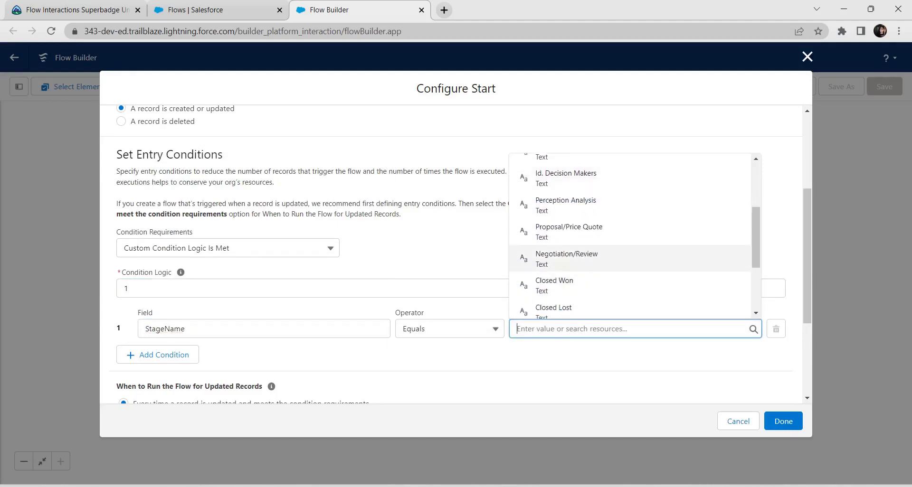
pyautogui.click(566, 258)
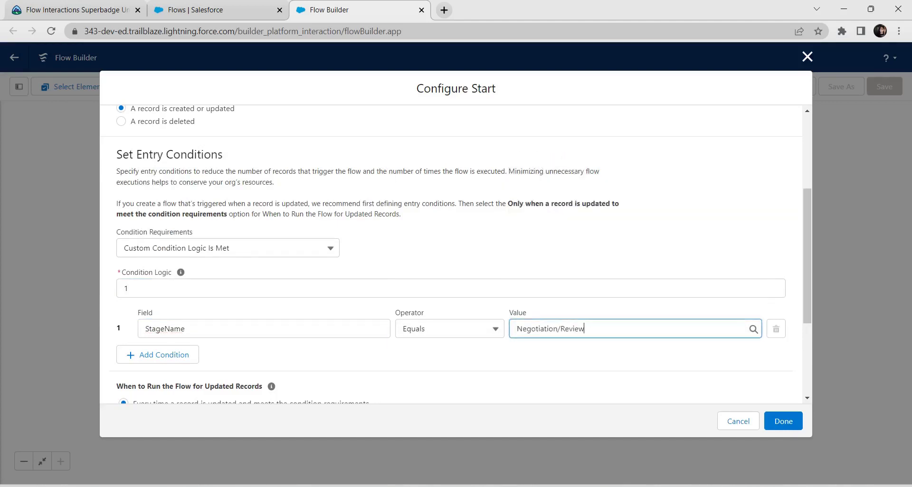
pyautogui.hotkey('alt', 'Tab')
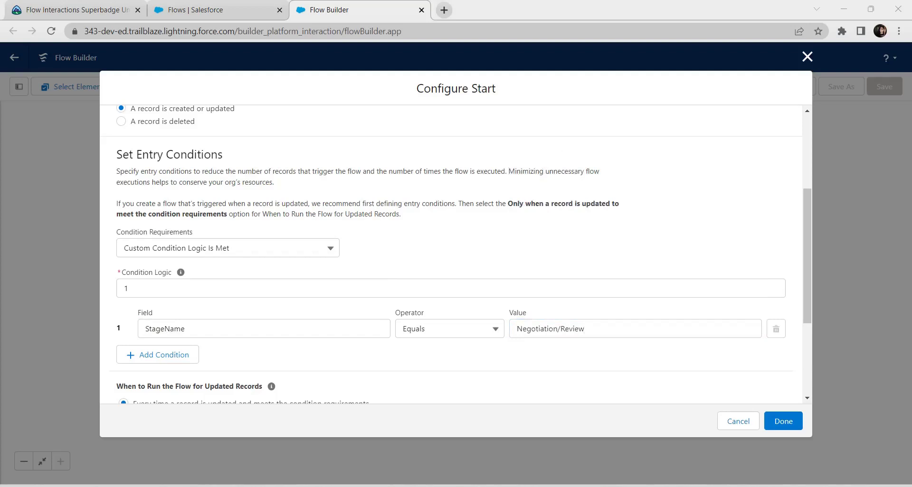
# Add a second entry condition requiring Discount__c to be Greater Than 15.
pyautogui.click(157, 355)
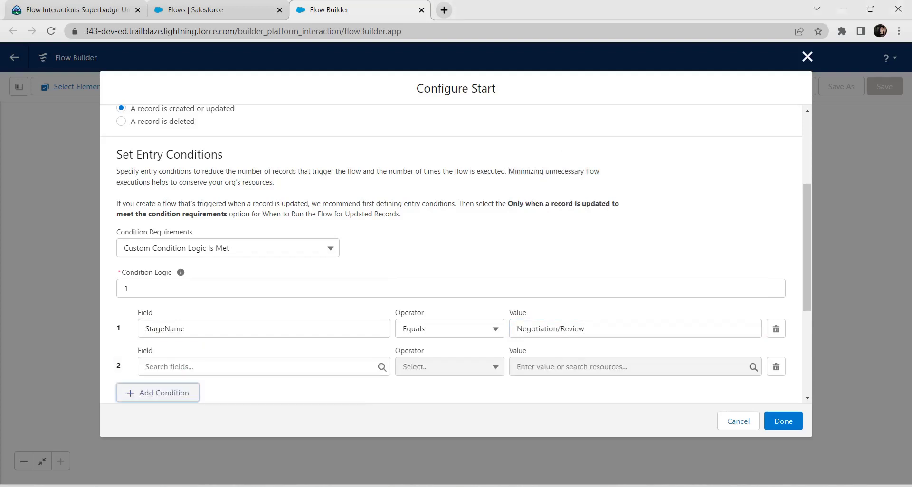
pyautogui.click(238, 308)
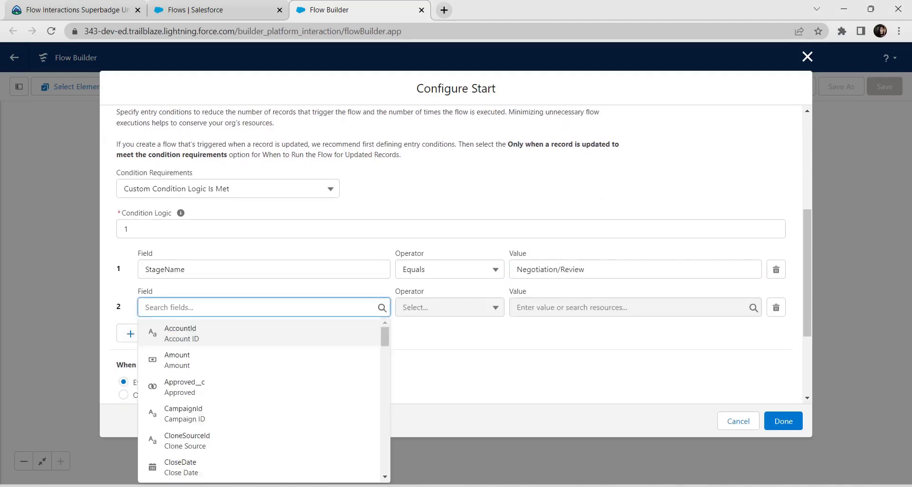
pyautogui.write('dis')
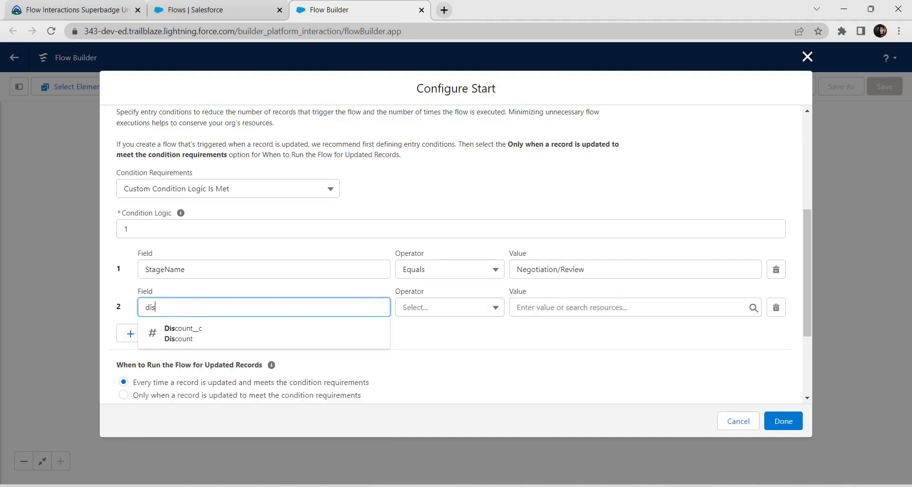
pyautogui.press('Return')
pyautogui.click(264, 308)
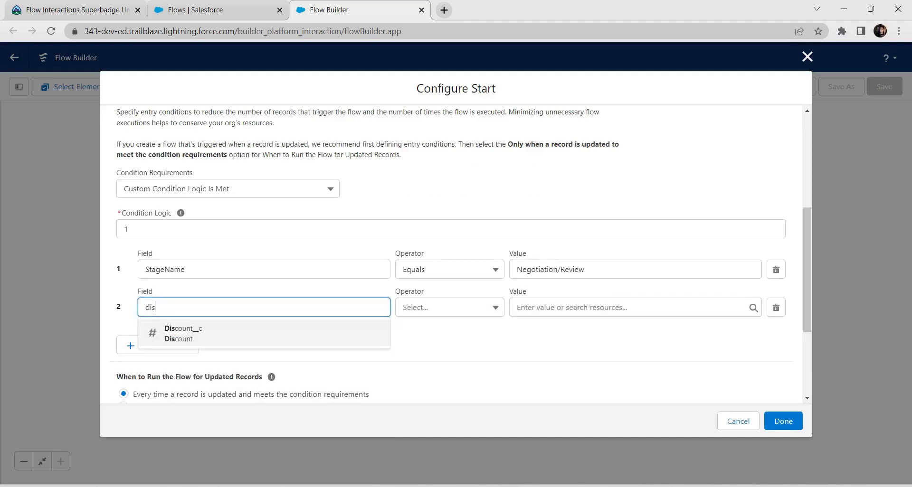
pyautogui.press('Return')
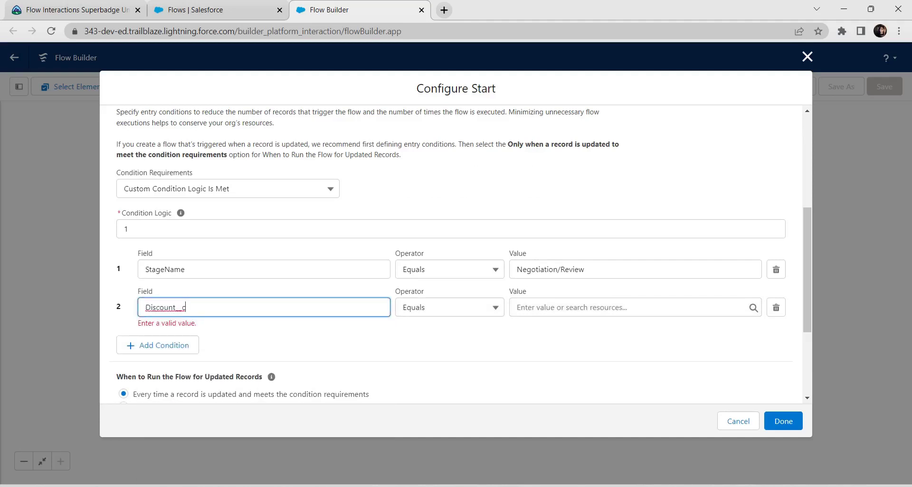
pyautogui.click(449, 308)
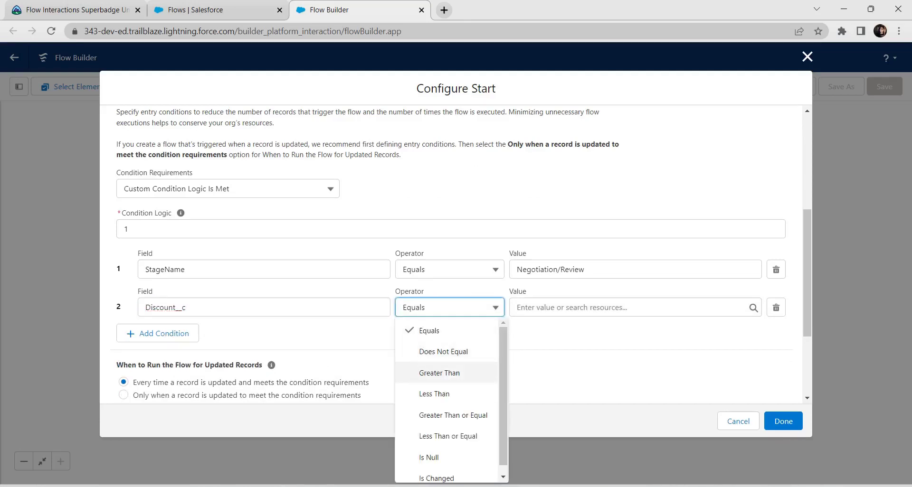
pyautogui.click(439, 374)
pyautogui.click(591, 308)
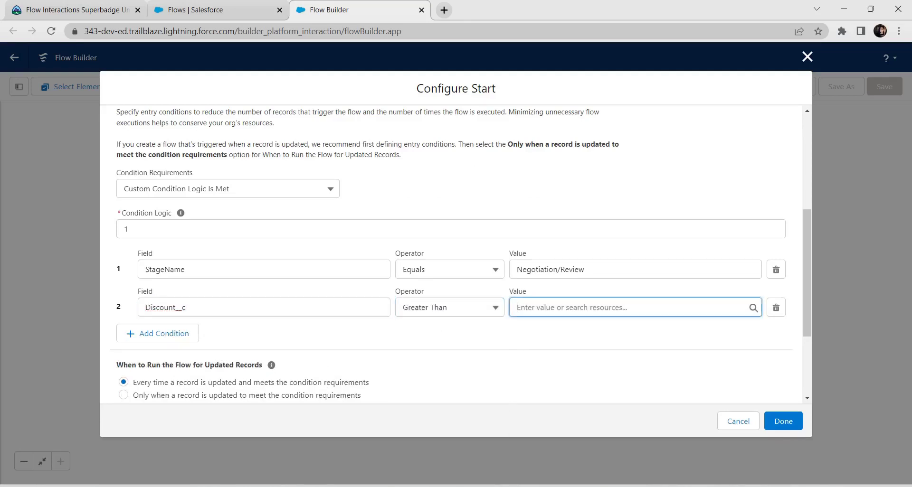
pyautogui.write('1')
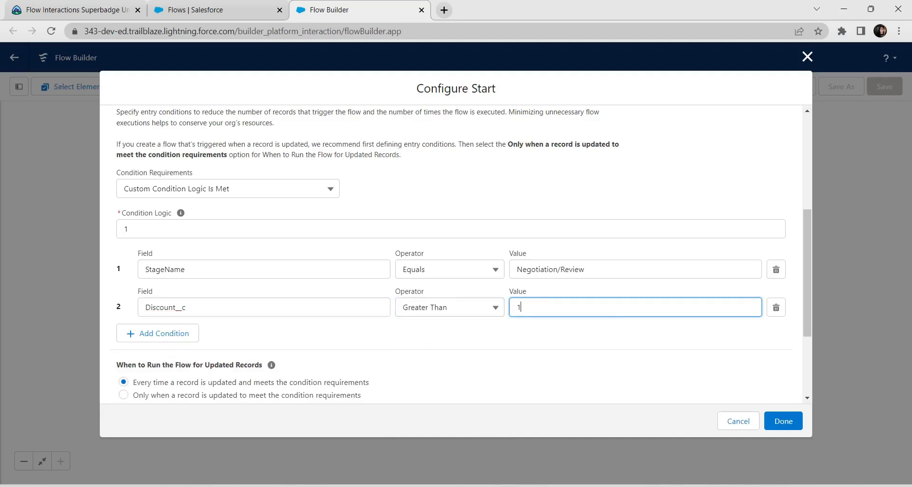
pyautogui.write('5')
pyautogui.click(494, 336)
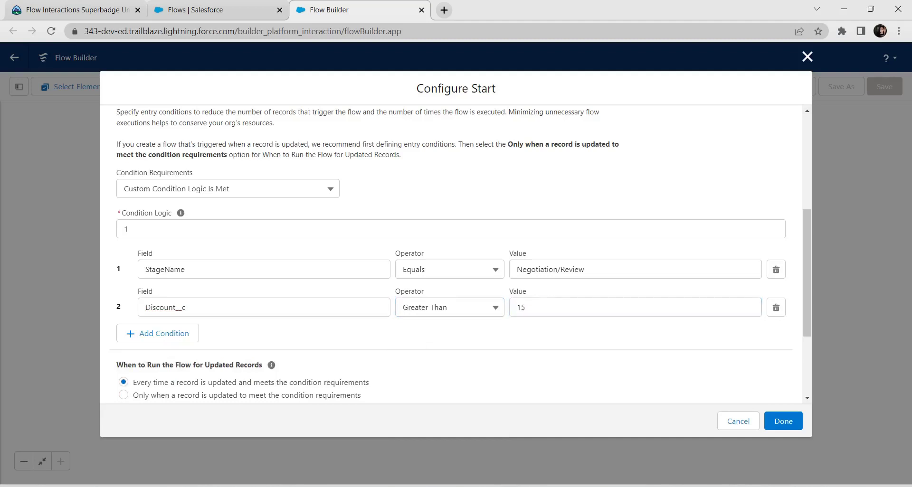
# Add a third entry condition requiring Approved__c to Equal the False global constant.
pyautogui.click(158, 334)
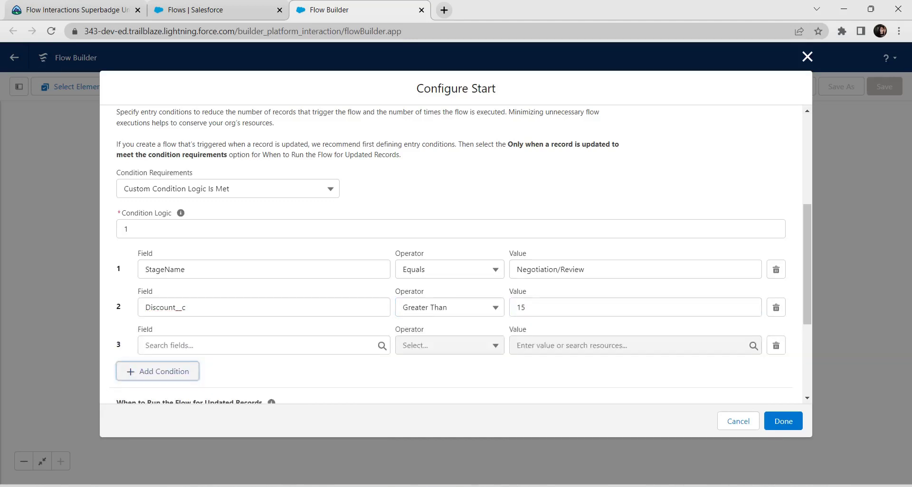
pyautogui.scroll(-2, 264, 285)
pyautogui.click(265, 227)
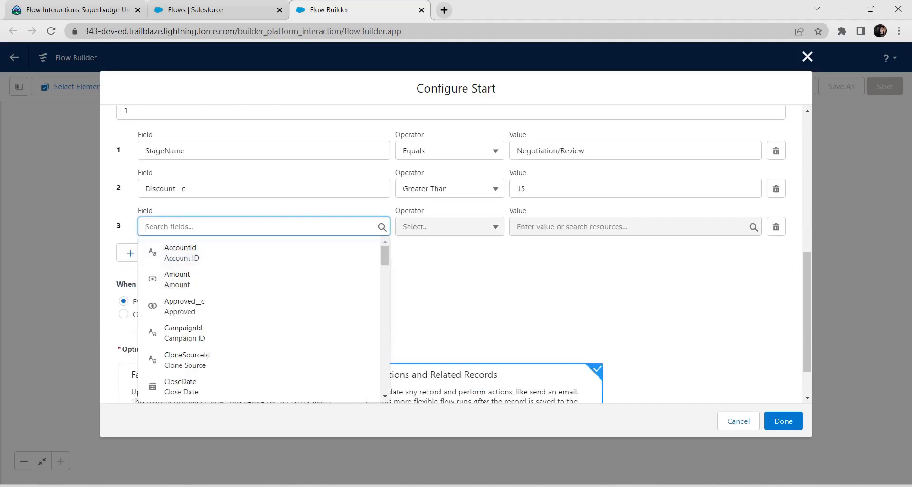
pyautogui.hotkey('alt', 'Tab')
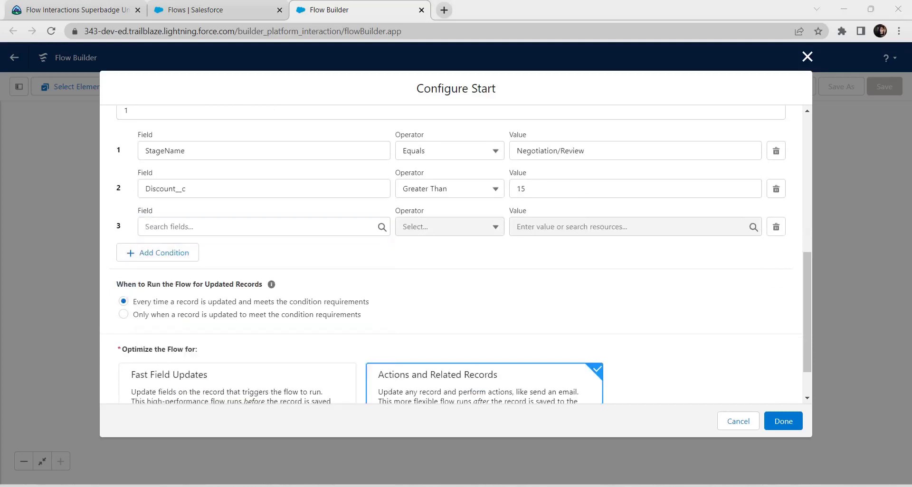
pyautogui.click(264, 227)
pyautogui.press('Down')
pyautogui.press('Down')
pyautogui.press('Return')
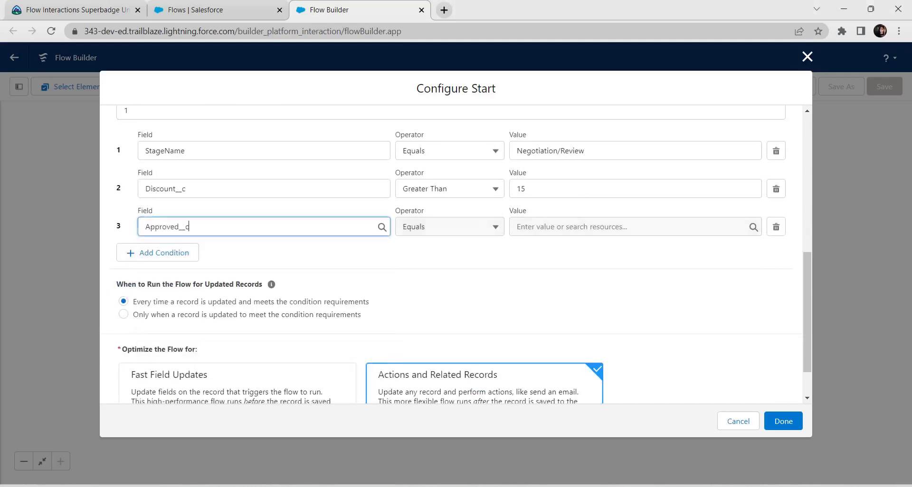
pyautogui.press('Tab')
pyautogui.press('Tab')
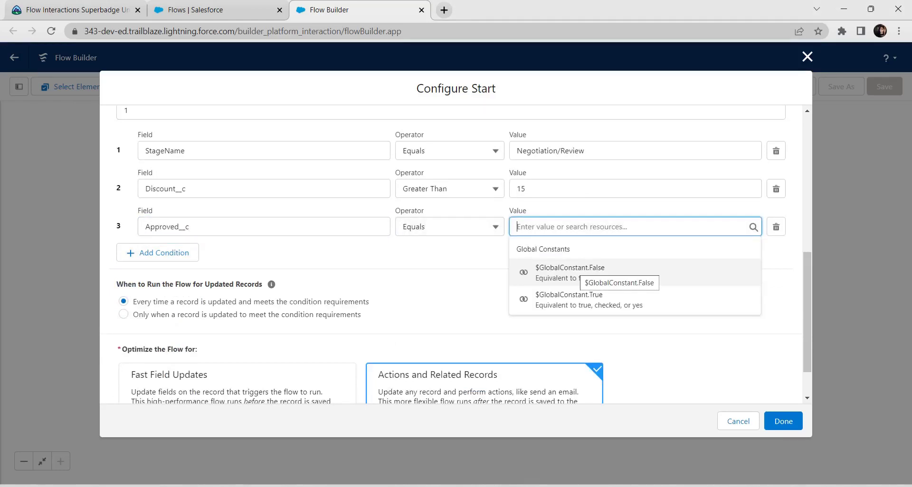
pyautogui.press('Return')
# Add a fourth entry condition with Discount__c, the Is Changed operator and the True global constant.
pyautogui.click(158, 253)
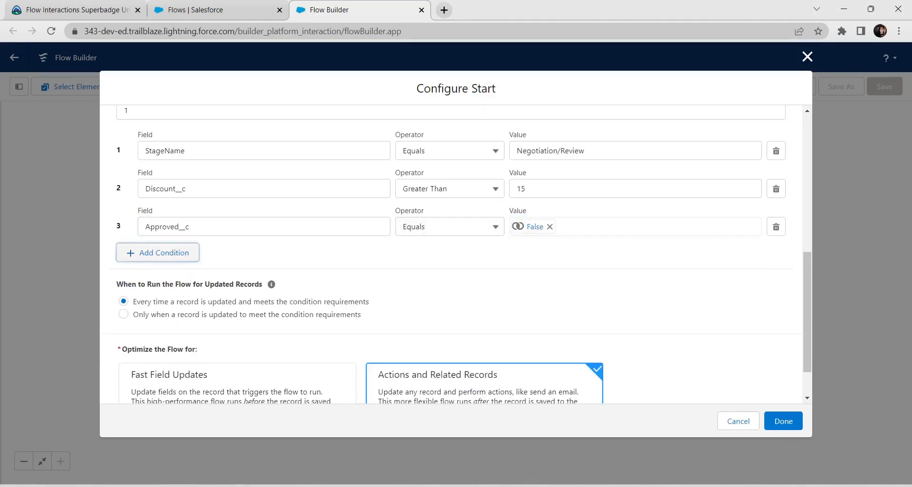
pyautogui.click(256, 265)
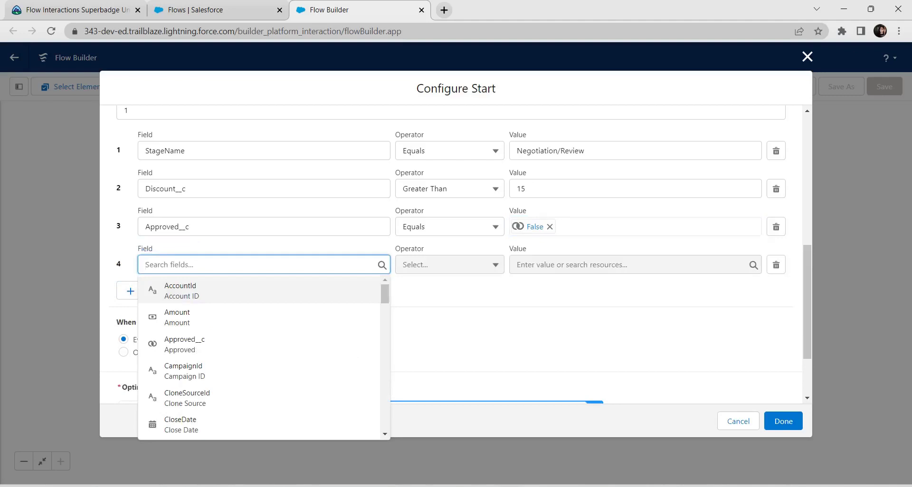
pyautogui.press('Down')
pyautogui.press('Down')
pyautogui.press('Down')
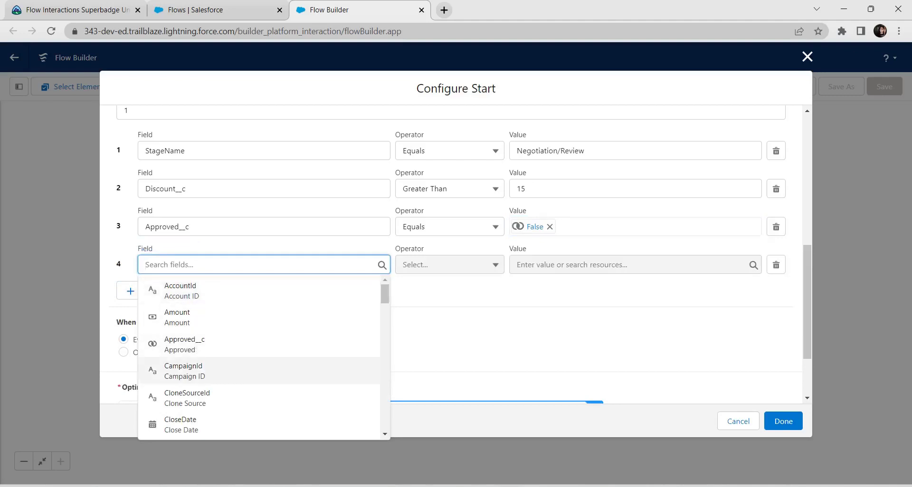
pyautogui.write('dis')
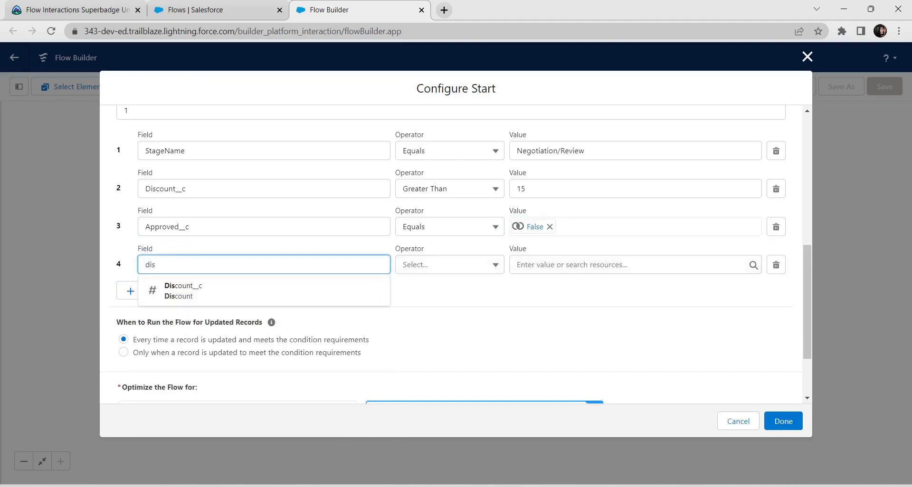
pyautogui.press('Down')
pyautogui.press('Return')
pyautogui.click(449, 265)
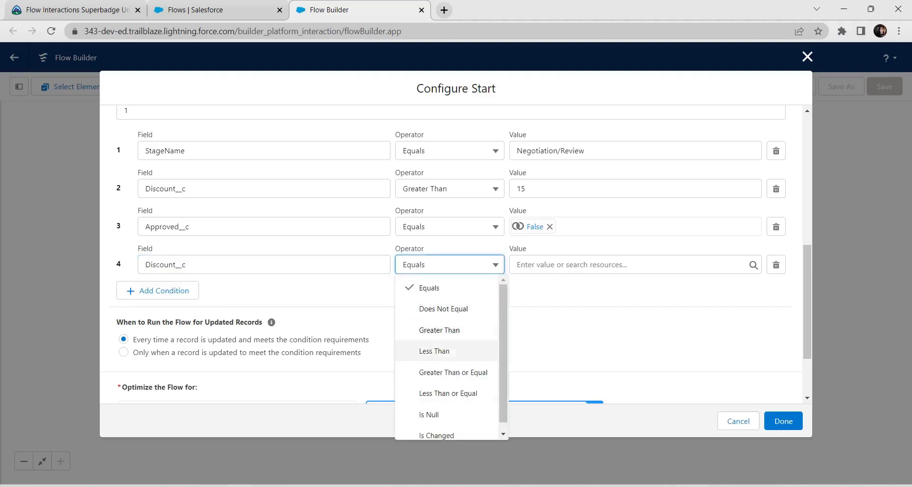
pyautogui.click(437, 433)
pyautogui.press('Tab')
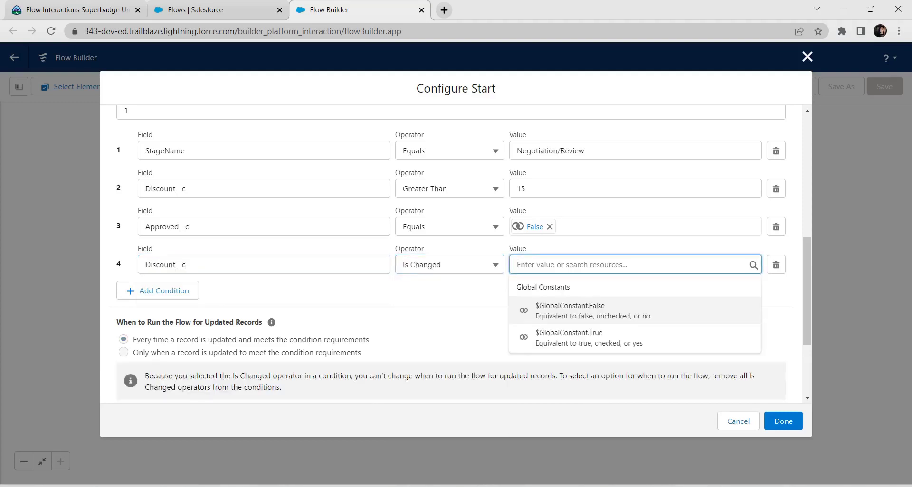
pyautogui.press('Down')
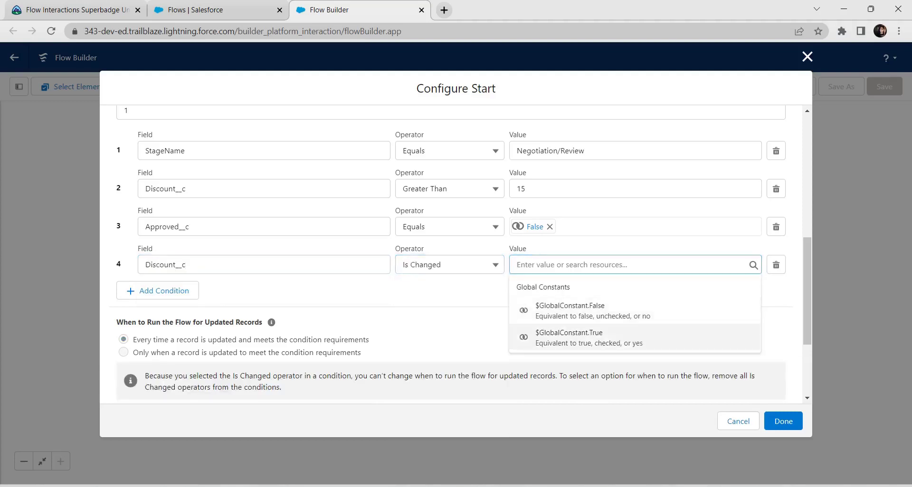
pyautogui.press('Return')
pyautogui.hotkey('alt', 'Tab')
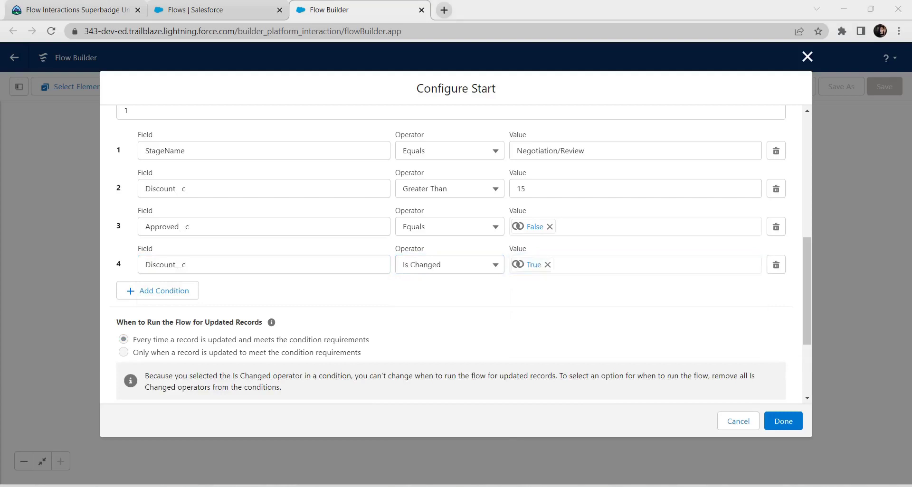
# Set the condition logic to 1 AND 2 AND (3 OR 4) and finish the start configuration.
pyautogui.scroll(4, 451, 254)
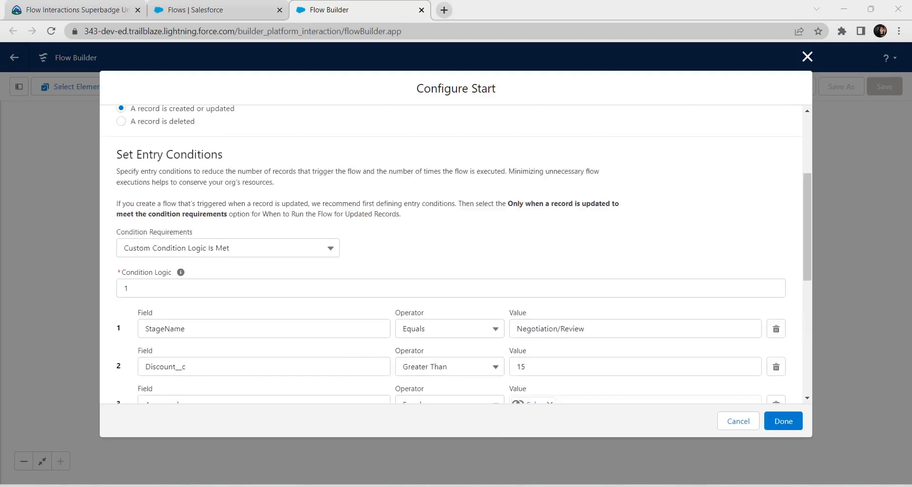
pyautogui.doubleClick(126, 289)
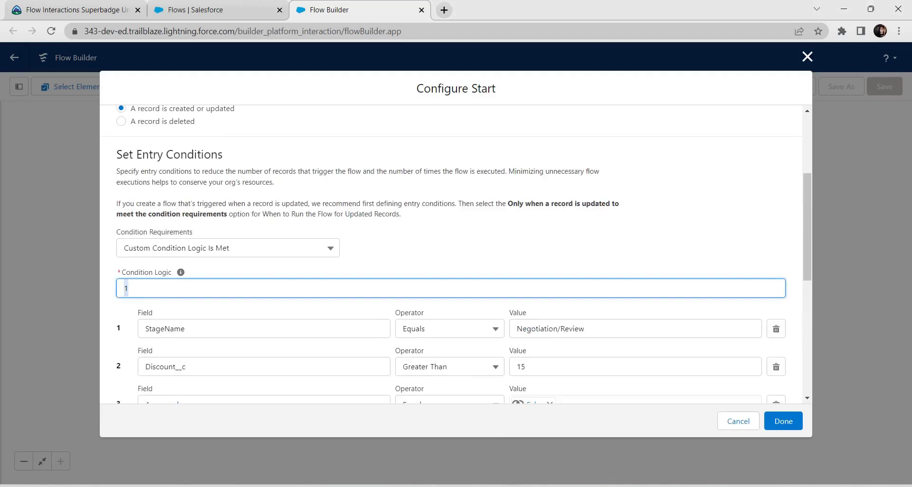
pyautogui.press('BackSpace')
pyautogui.write('1')
pyautogui.write(' AND')
pyautogui.write(' 2 AND ')
pyautogui.write('()')
pyautogui.write('3 OR 4')
pyautogui.hotkey('alt', 'Tab')
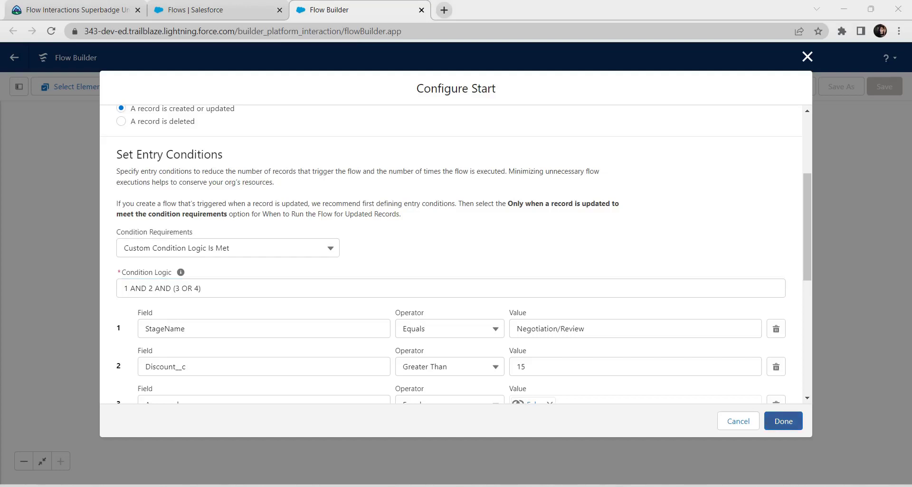
pyautogui.click(783, 422)
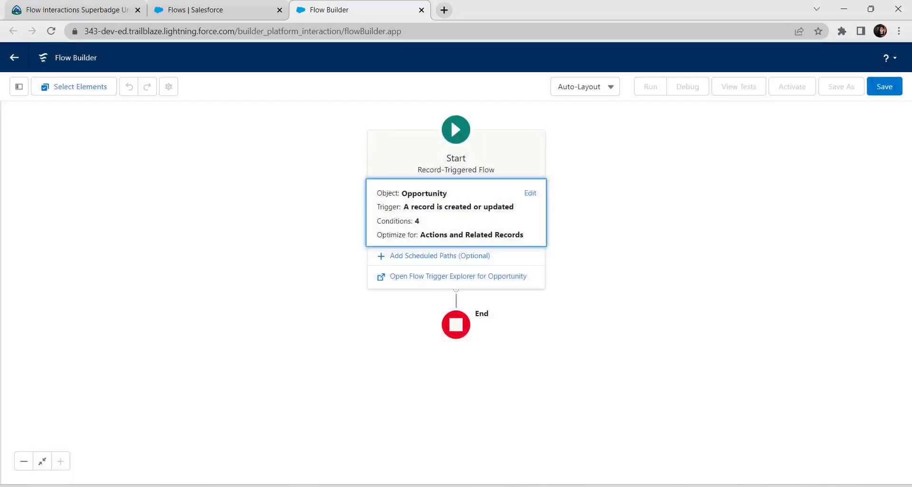
# Add a Submit for Approval action right after the Start element and label it Submit for Approval.
pyautogui.click(456, 291)
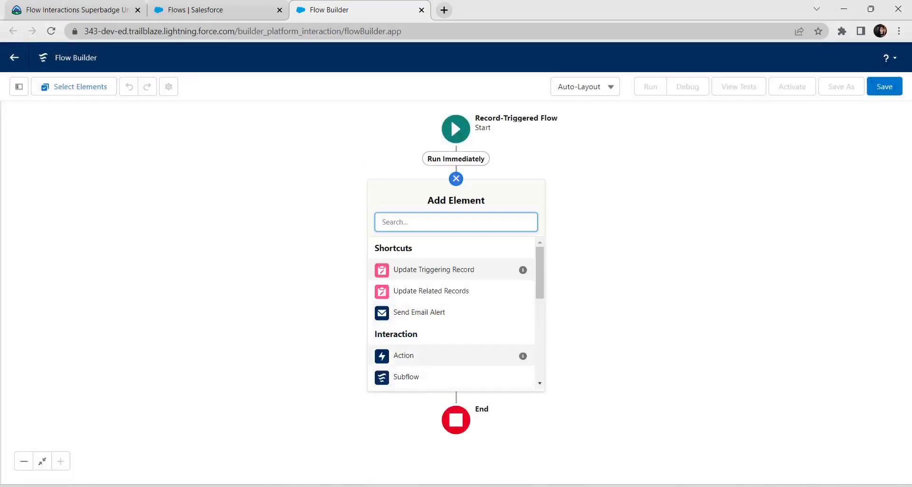
pyautogui.write('SUB')
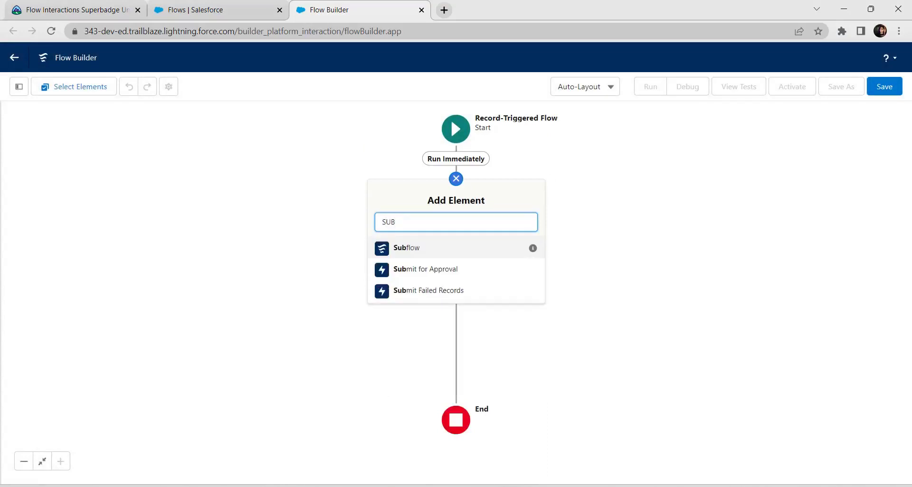
pyautogui.click(425, 270)
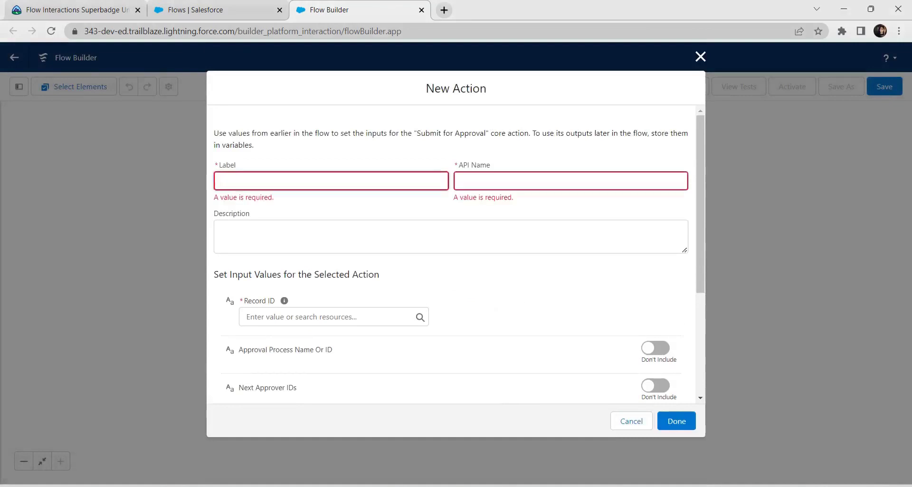
pyautogui.write('Submit for Approval')
pyautogui.click(497, 304)
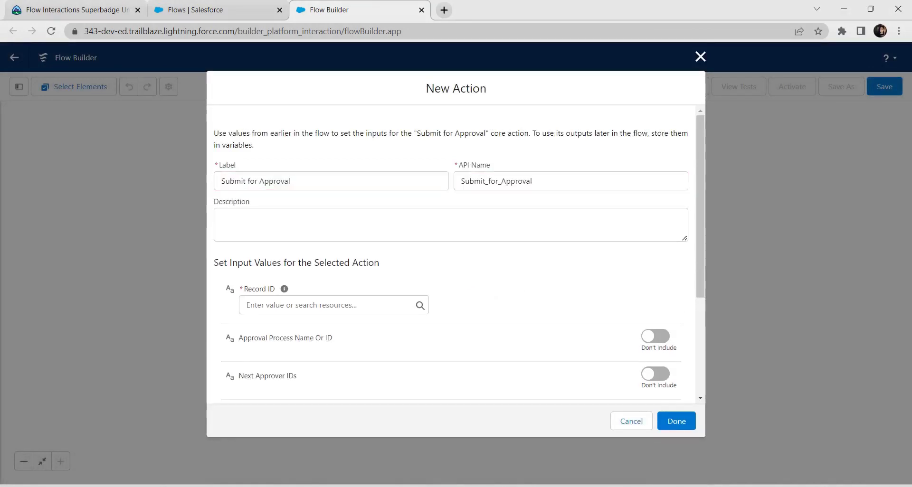
pyautogui.click(451, 230)
# Set the action's Record ID input to the triggering record's ID, {!$Record.Id}.
pyautogui.scroll(-3, 451, 237)
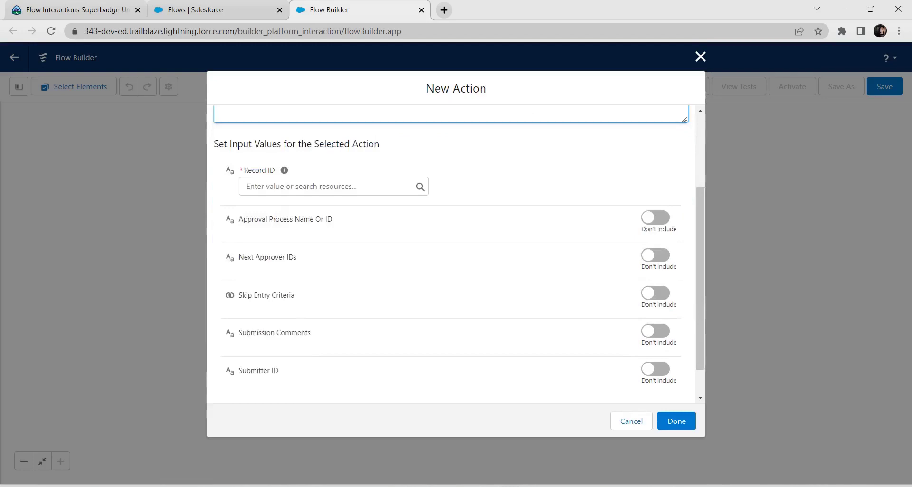
pyautogui.click(330, 186)
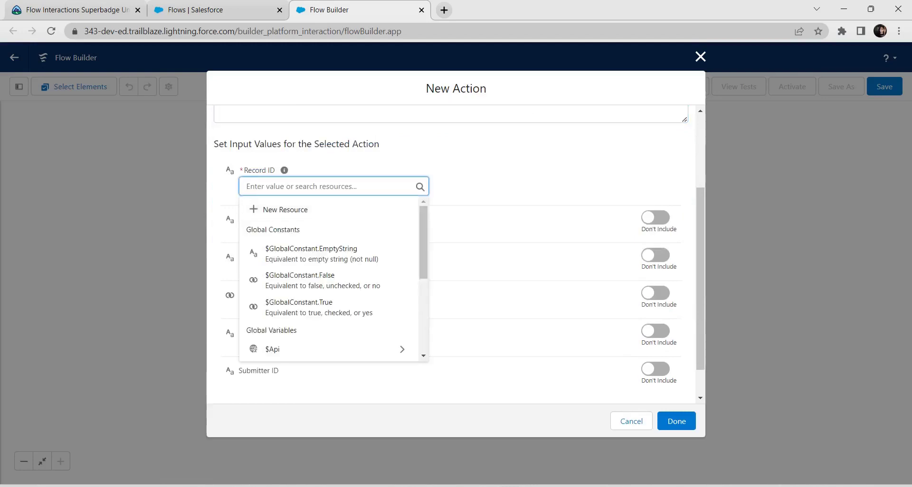
pyautogui.hotkey('alt', 'Tab')
pyautogui.click(329, 187)
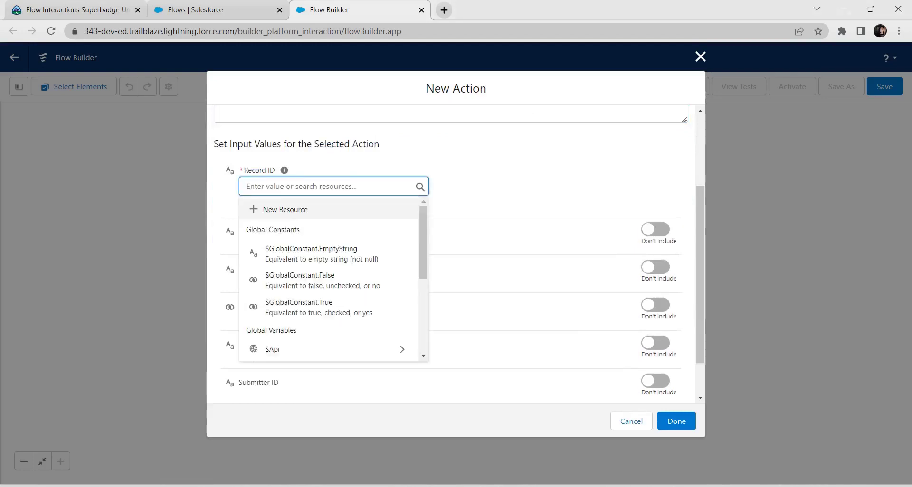
pyautogui.write('re')
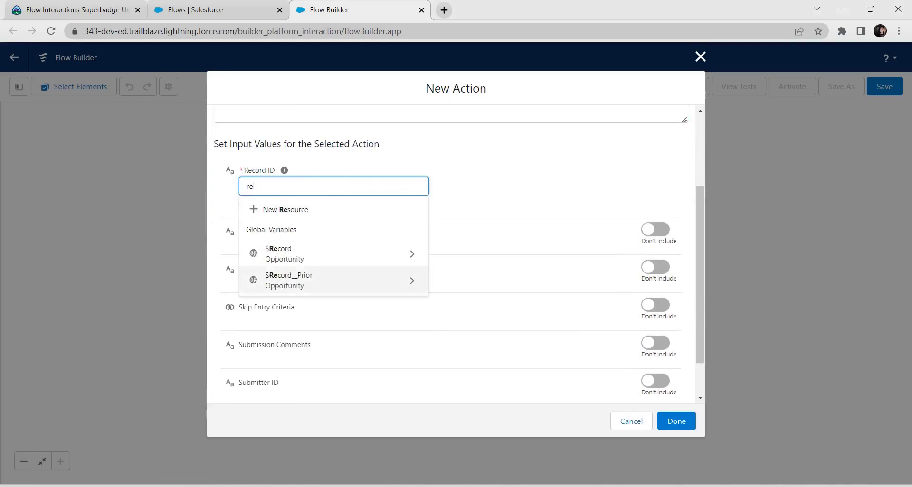
pyautogui.click(309, 261)
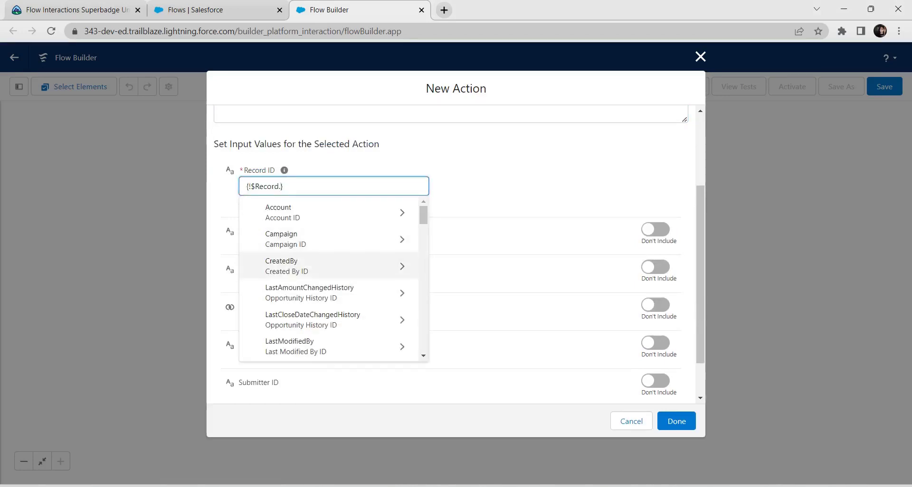
pyautogui.write('id')
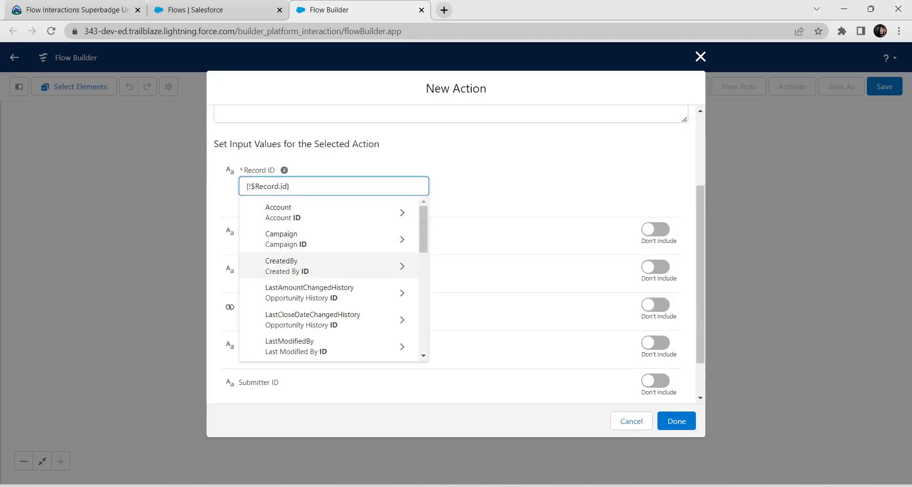
pyautogui.scroll(-4, 328, 280)
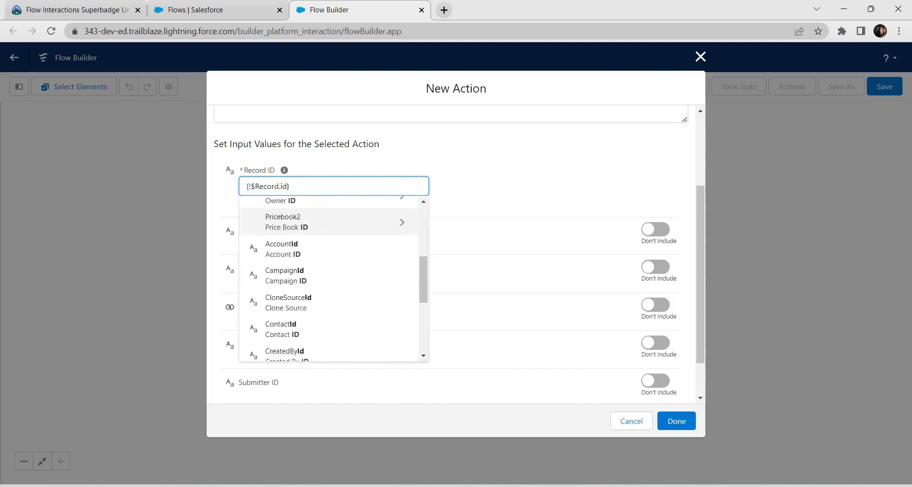
pyautogui.scroll(-4, 328, 280)
pyautogui.click(294, 263)
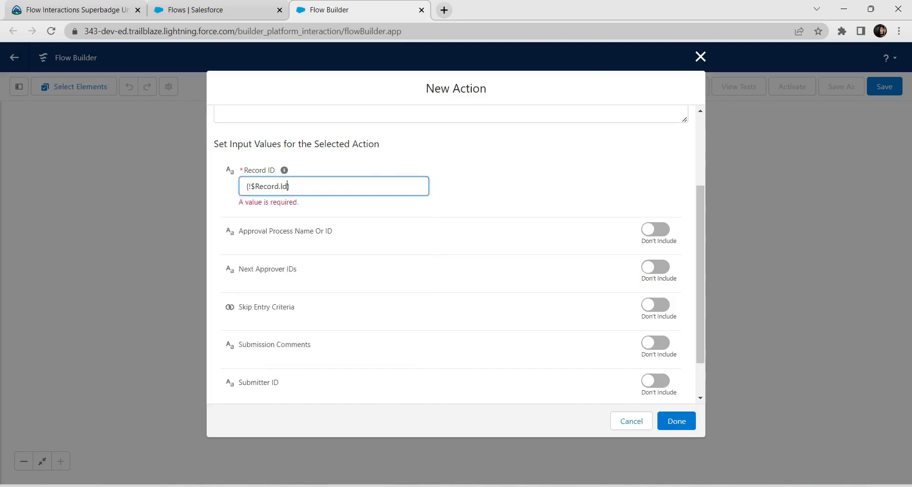
pyautogui.click(498, 186)
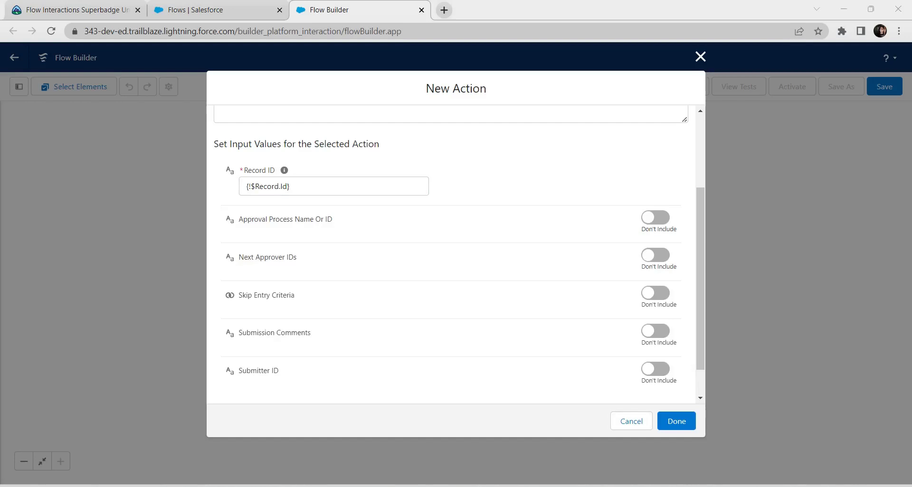
# Include the Approval Process Name Or ID input in the action and open its value for entry.
pyautogui.click(655, 218)
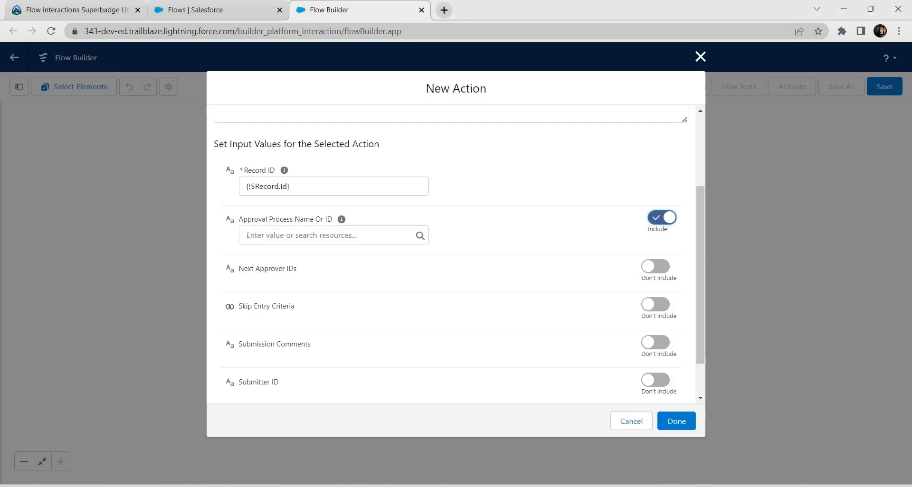
pyautogui.click(333, 236)
pyautogui.press('Down')
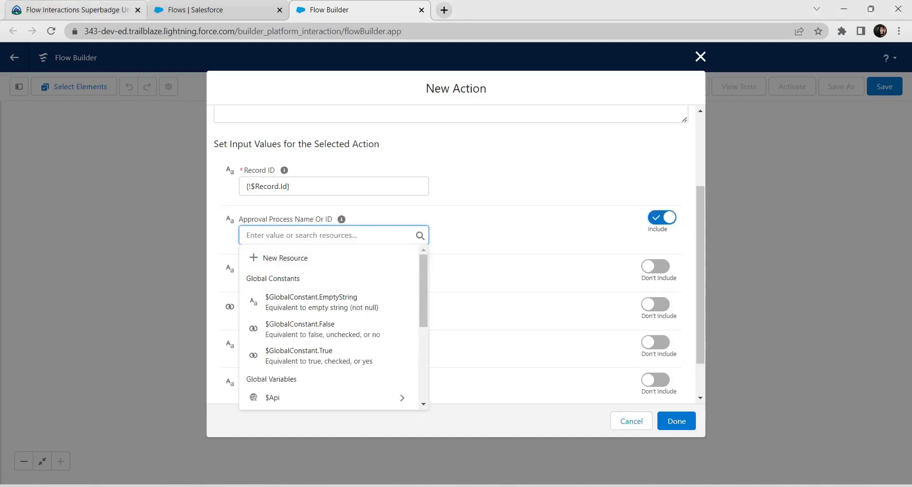
# Switch to the Trailhead superbadge page and copy the approval process name Discount_Approval from the Case 5612 requirements.
pyautogui.click(76, 9)
pyautogui.scroll(15, 451, 285)
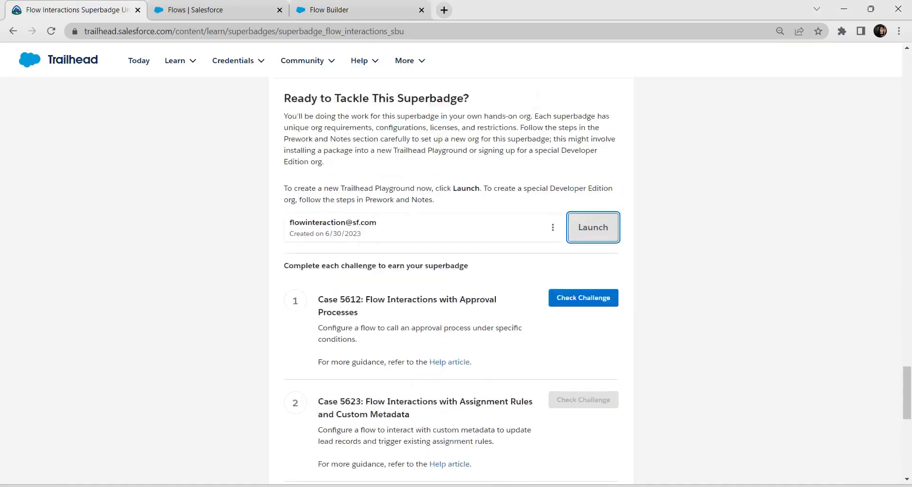
pyautogui.scroll(8, 451, 285)
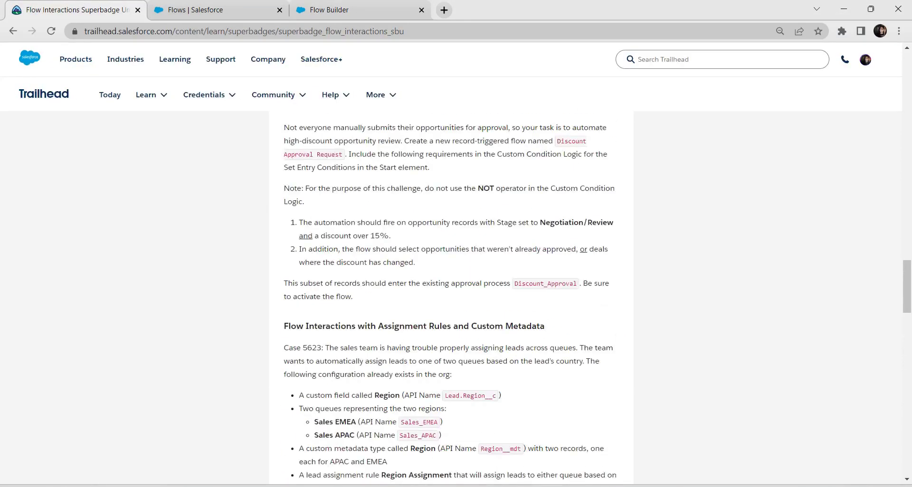
pyautogui.moveTo(515, 283); pyautogui.dragTo(577, 284)
pyautogui.hotkey('ctrl', 'c')
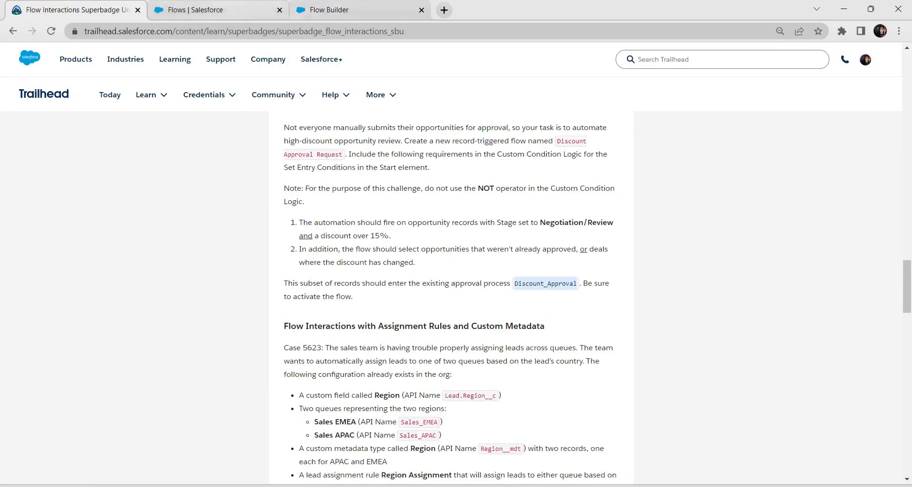
# Return to Flow Builder, set the Approval Process Name Or ID to Discount_Approval, and finish the Submit for Approval action.
pyautogui.click(219, 10)
pyautogui.hotkey('ctrl', 'Tab')
pyautogui.hotkey('ctrl', 'v')
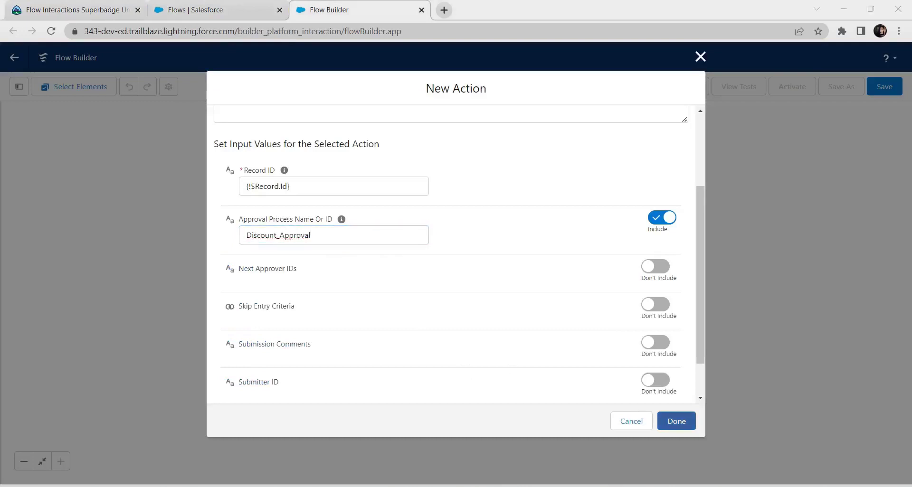
pyautogui.click(676, 421)
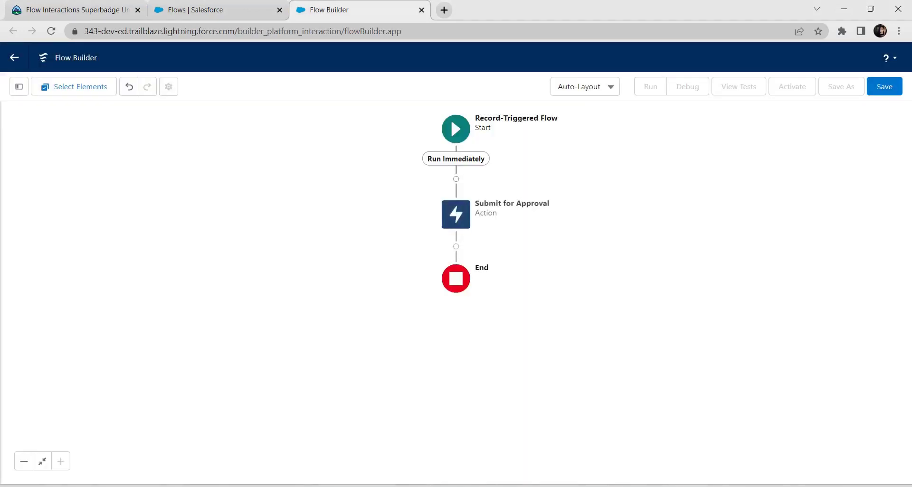
# Start saving the flow and copy its required name from the Case 5612 requirements on the Trailhead superbadge page.
pyautogui.click(884, 86)
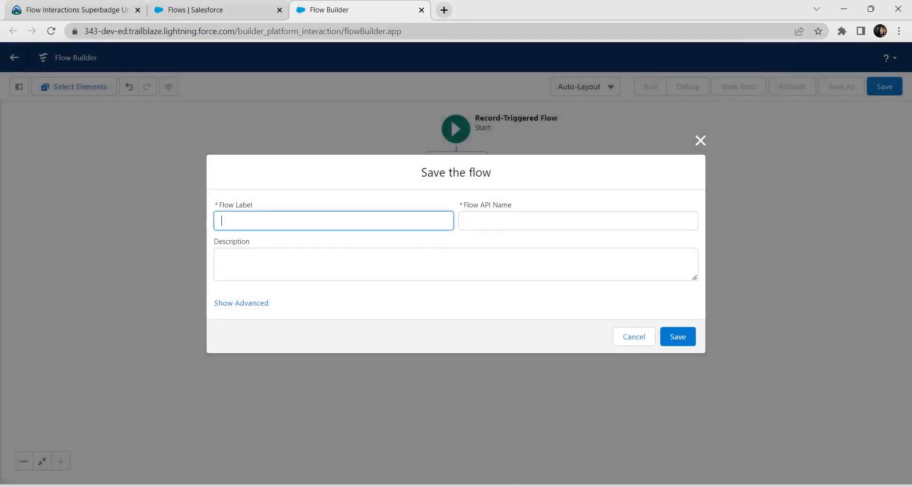
pyautogui.click(67, 10)
pyautogui.scroll(1, 451, 294)
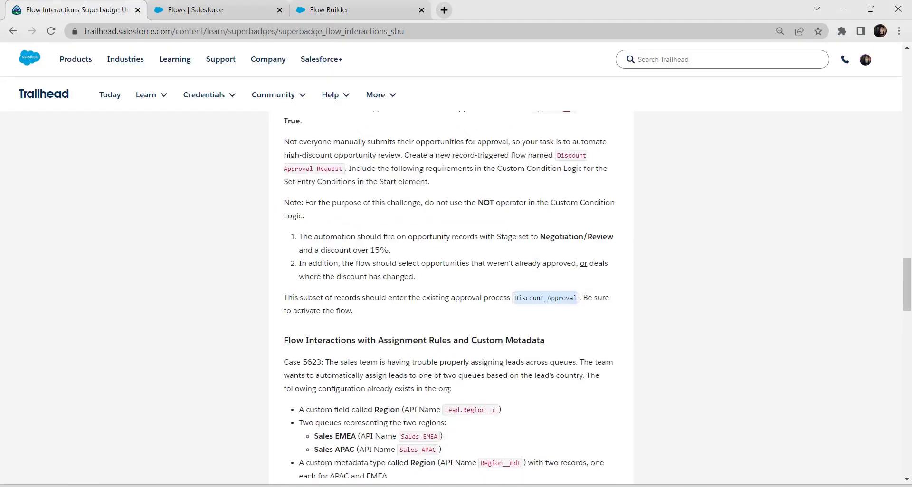
pyautogui.moveTo(561, 201); pyautogui.dragTo(335, 216)
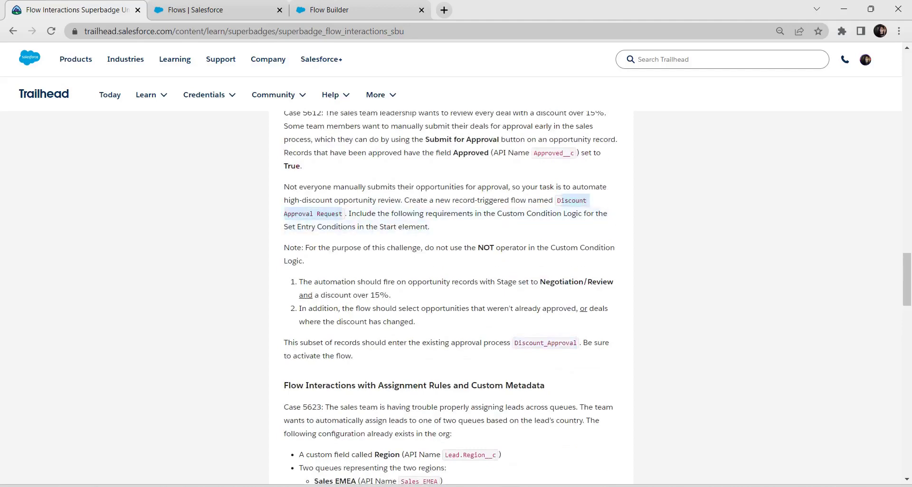
pyautogui.scroll(3, 451, 295)
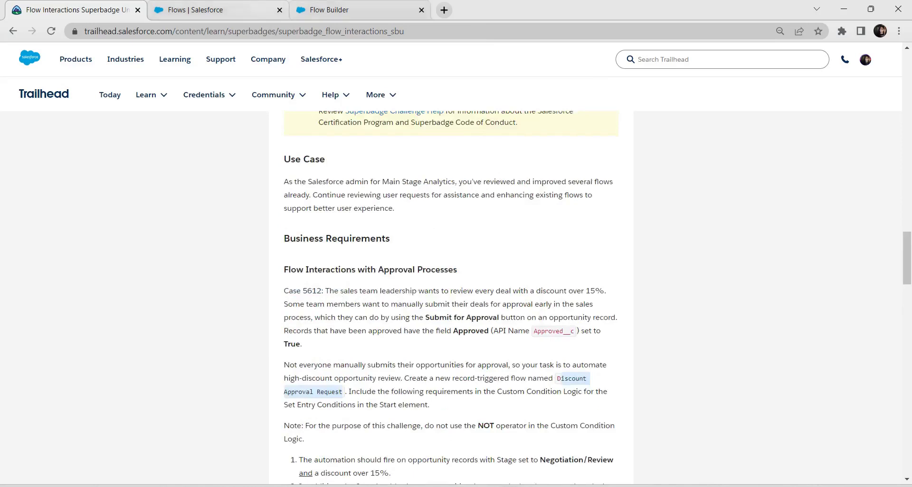
# Back in Flow Builder, save the flow with label Discount Approval Request and API name Discount_Approval_Request, and activate it.
pyautogui.click(247, 9)
pyautogui.click(356, 10)
pyautogui.write('iscount Approval Request')
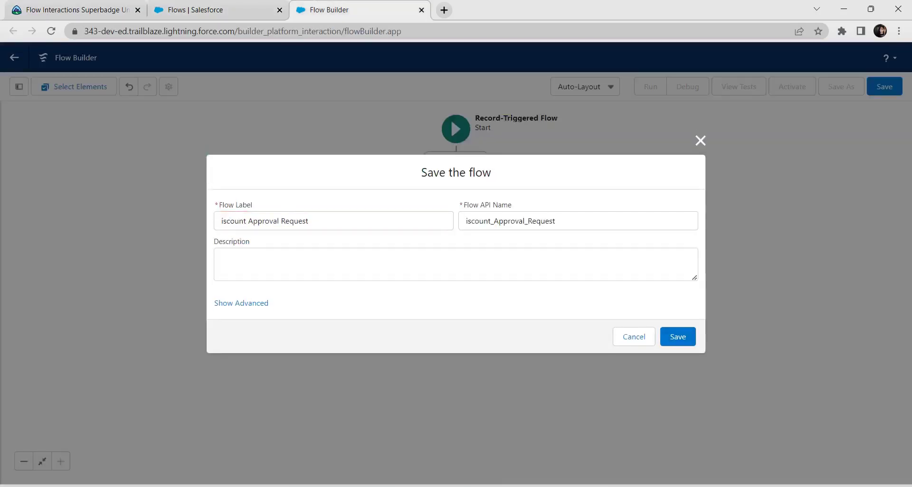
pyautogui.click(221, 221)
pyautogui.write('D')
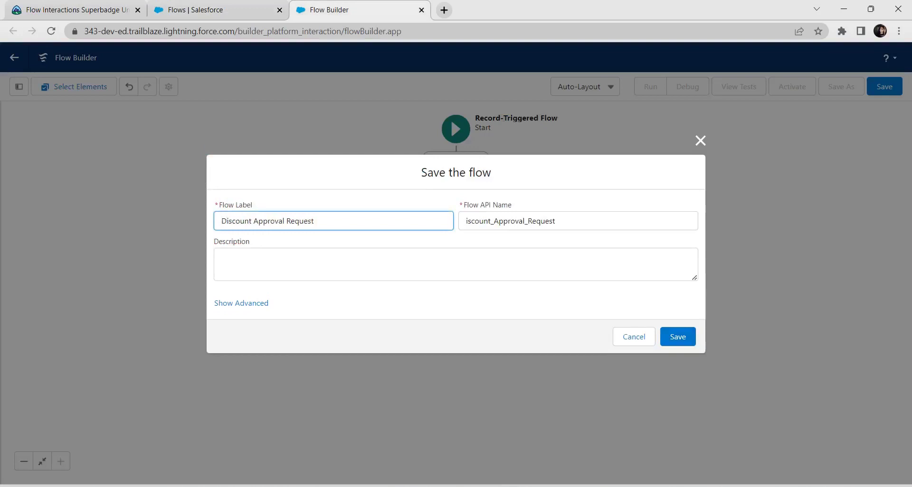
pyautogui.click(466, 221)
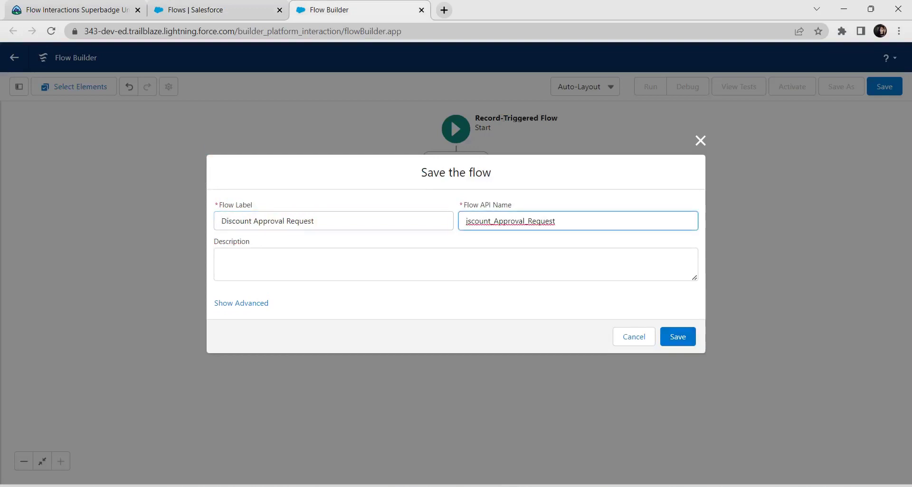
pyautogui.write('D')
pyautogui.click(678, 337)
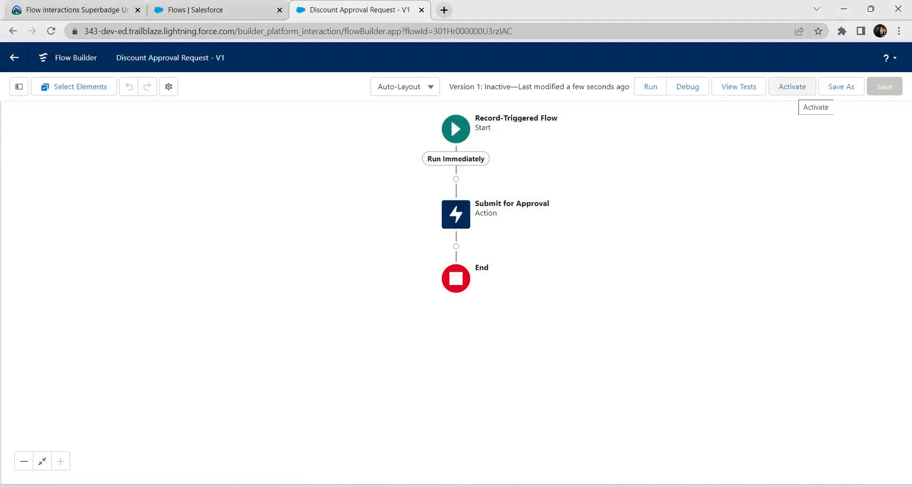
pyautogui.click(793, 87)
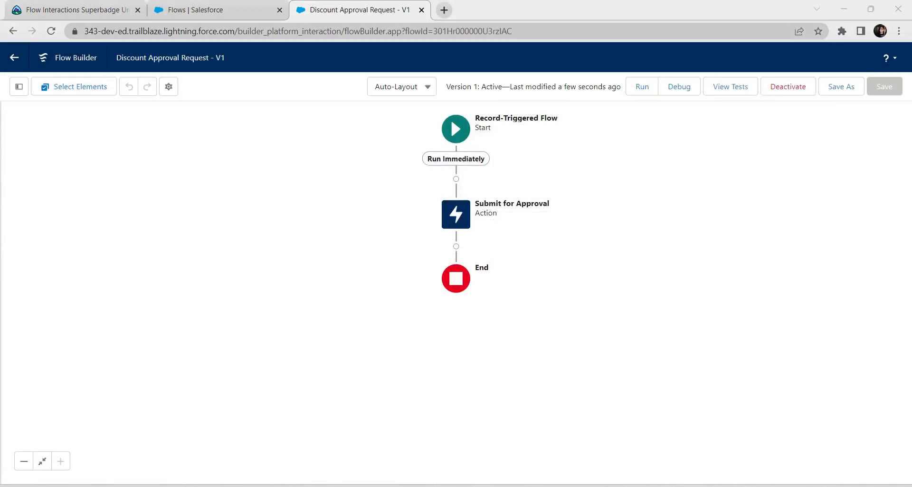
# Return to the Flows page in Salesforce Setup and create a new Record-Triggered Flow.
pyautogui.click(205, 10)
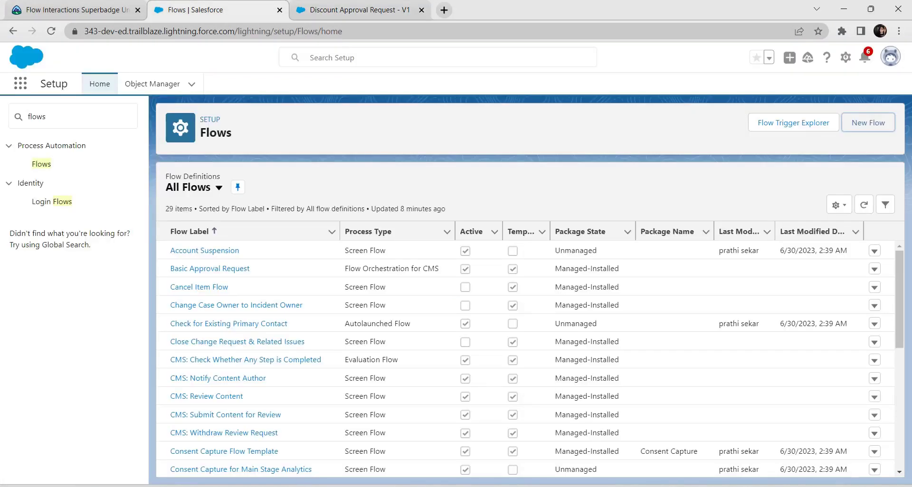
pyautogui.click(869, 123)
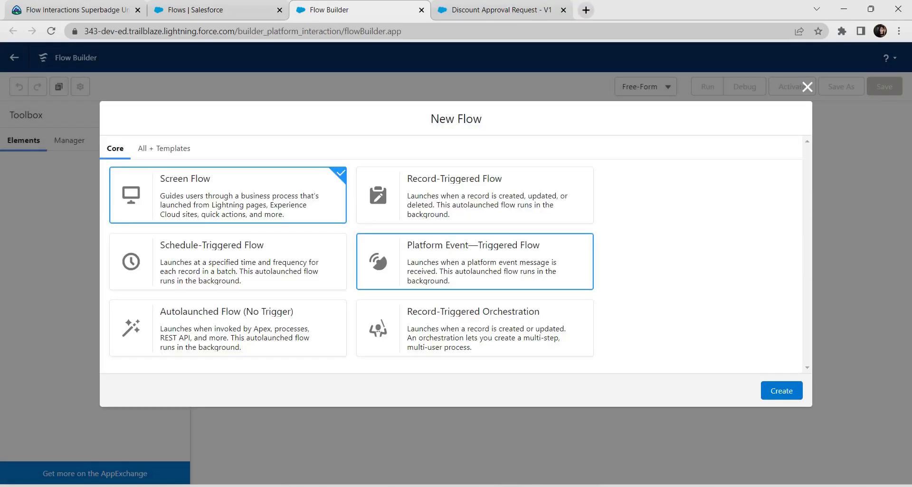
pyautogui.click(475, 195)
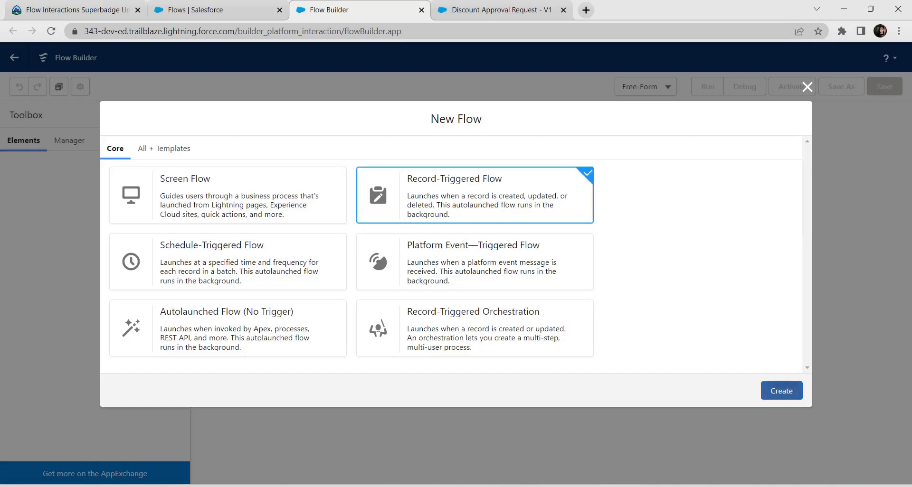
pyautogui.click(782, 390)
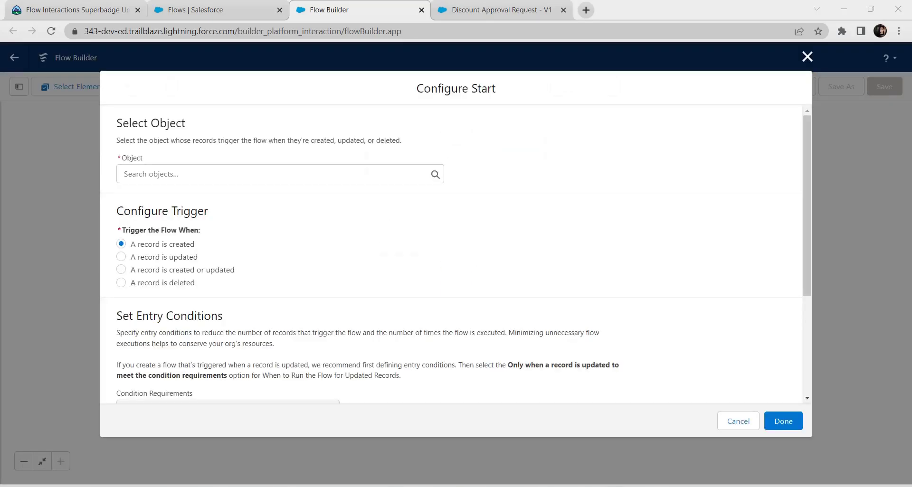
# Trigger the flow when a Lead record is created or updated, with condition requirements set to Custom Condition Logic Is Met.
pyautogui.click(275, 175)
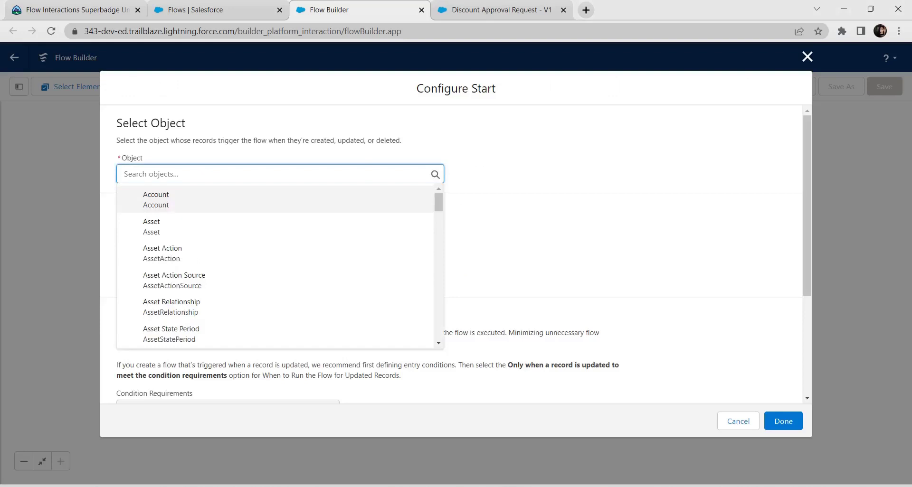
pyautogui.write('lead')
pyautogui.press('Down')
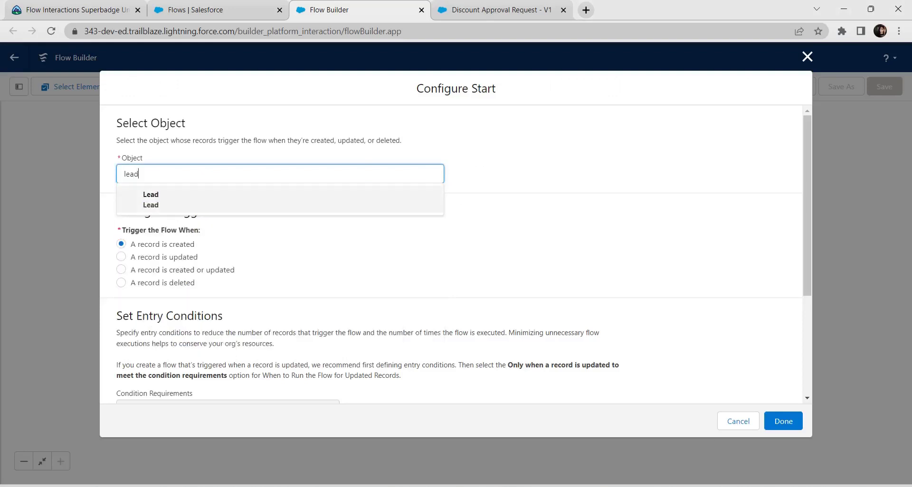
pyautogui.press('Return')
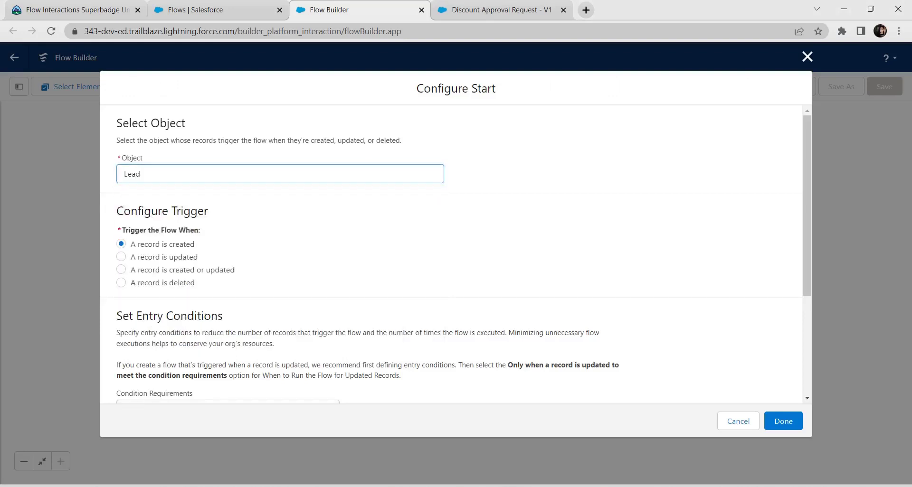
pyautogui.click(121, 270)
pyautogui.scroll(-2, 451, 255)
pyautogui.click(228, 290)
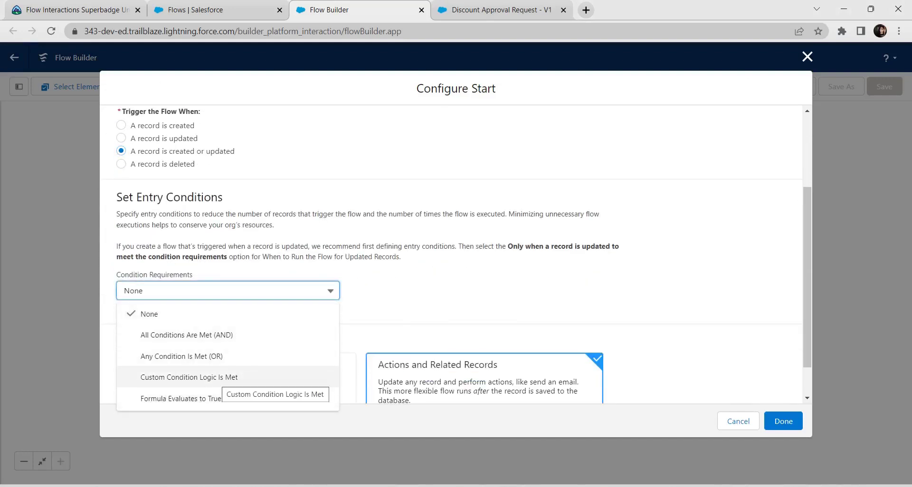
pyautogui.click(216, 378)
# Copy the entry logic 1 AND (2 OR 3) from the Case 5623 requirements on Trailhead and enter it as the flow's condition logic.
pyautogui.scroll(-4, 216, 377)
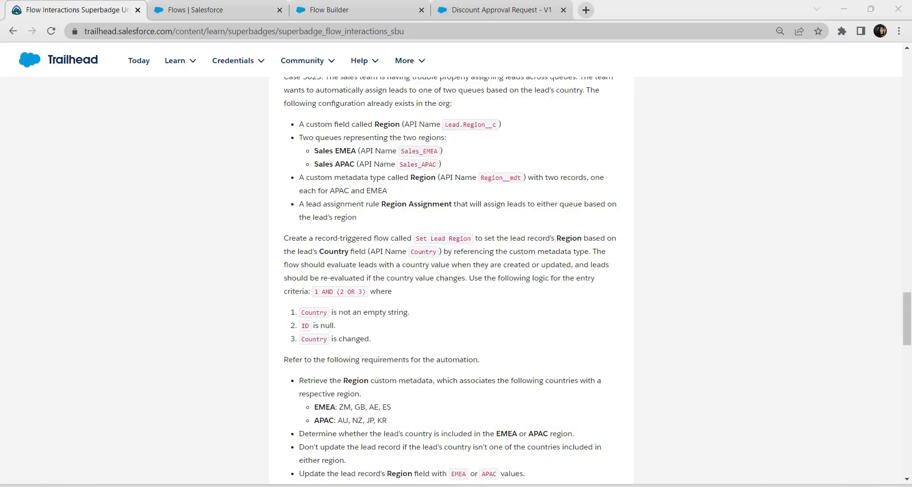
pyautogui.moveTo(315, 292); pyautogui.dragTo(366, 292)
pyautogui.hotkey('ctrl', 'c')
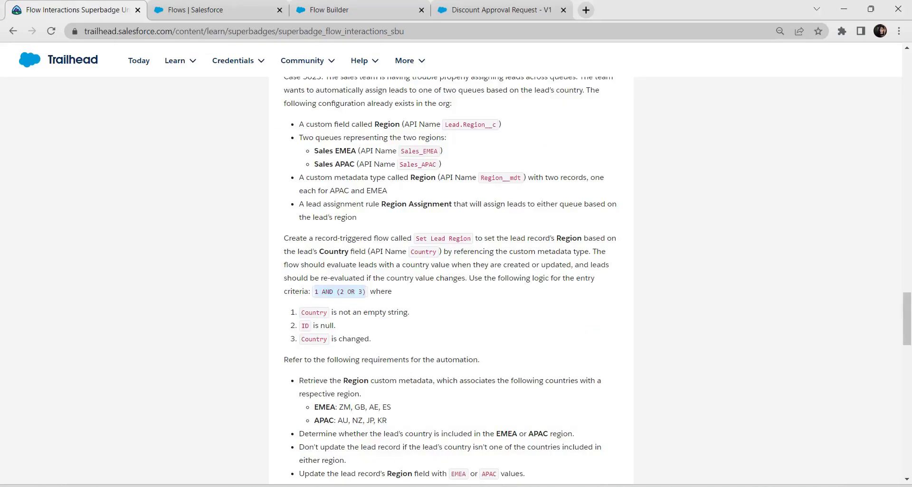
pyautogui.hotkey('ctrl', '3')
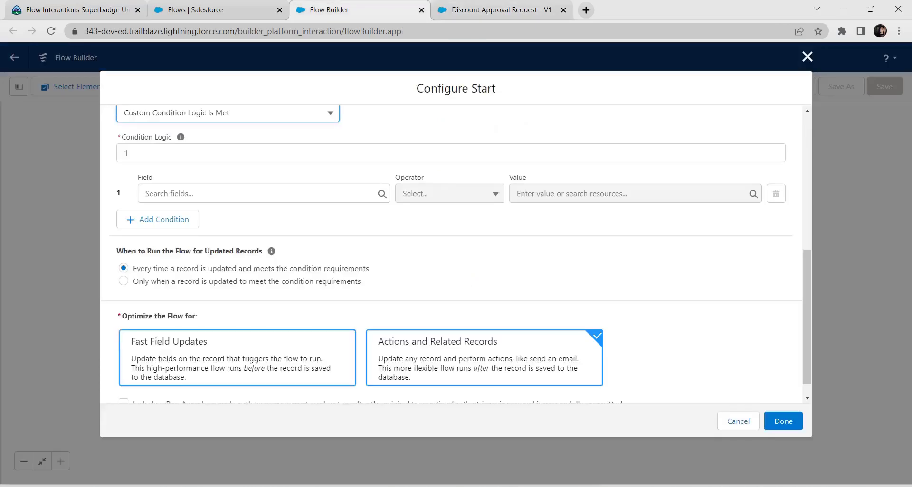
pyautogui.click(228, 194)
pyautogui.click(228, 153)
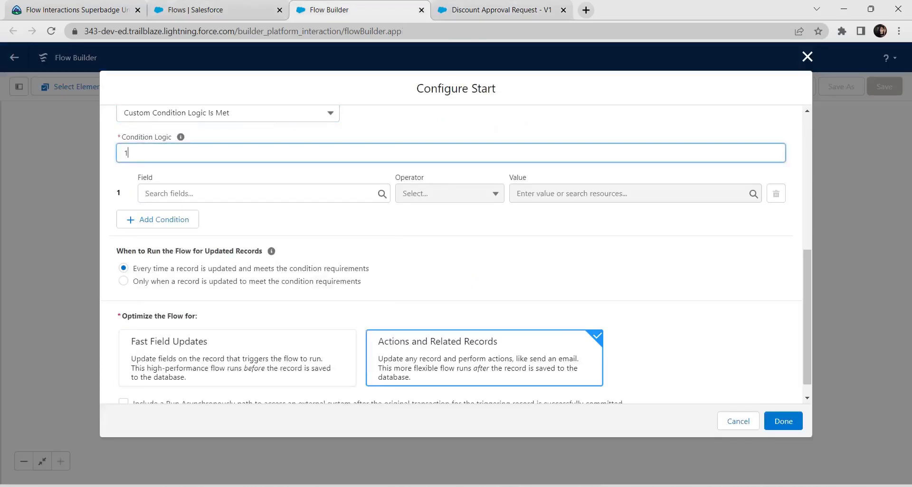
pyautogui.hotkey('ctrl', 'a')
pyautogui.hotkey('ctrl', 'v')
# Define condition 1 as Country Does Not Equal the empty string global constant.
pyautogui.click(257, 194)
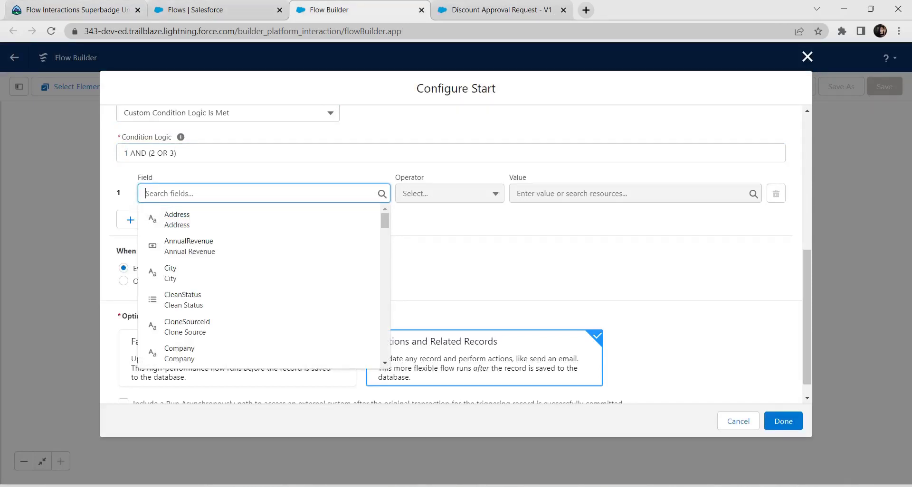
pyautogui.write('cou')
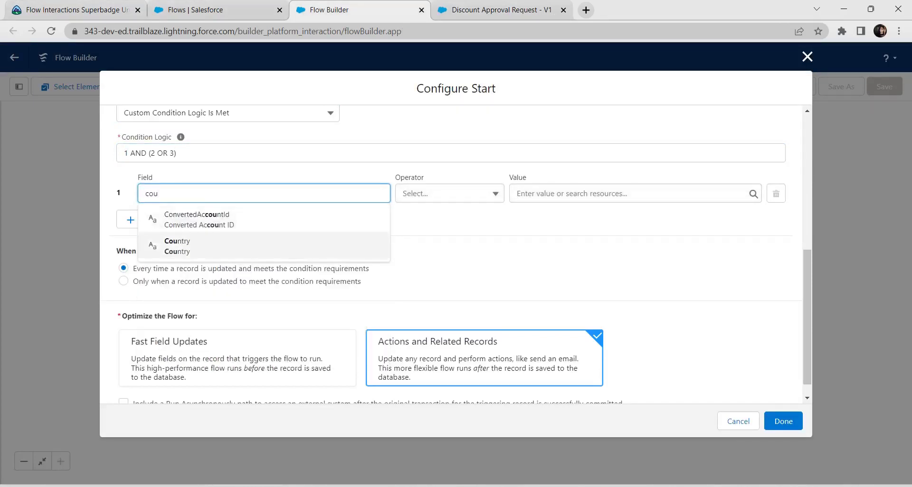
pyautogui.click(256, 246)
pyautogui.click(449, 194)
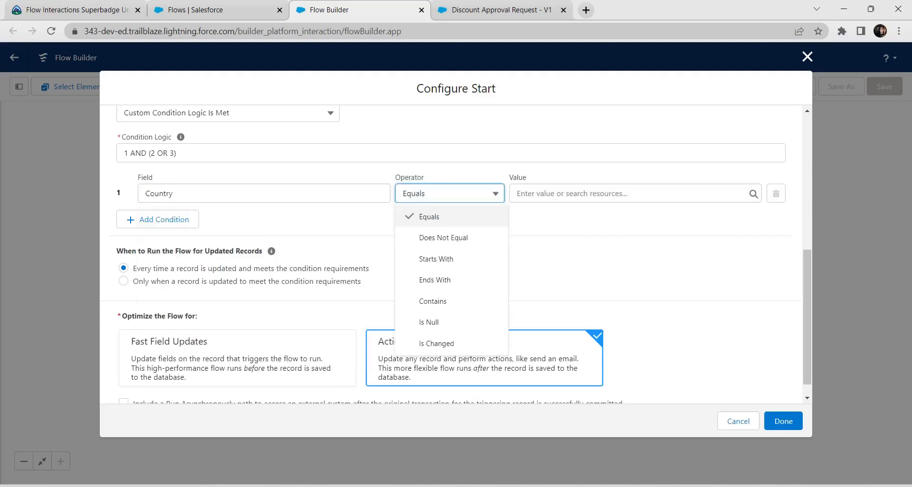
pyautogui.click(444, 238)
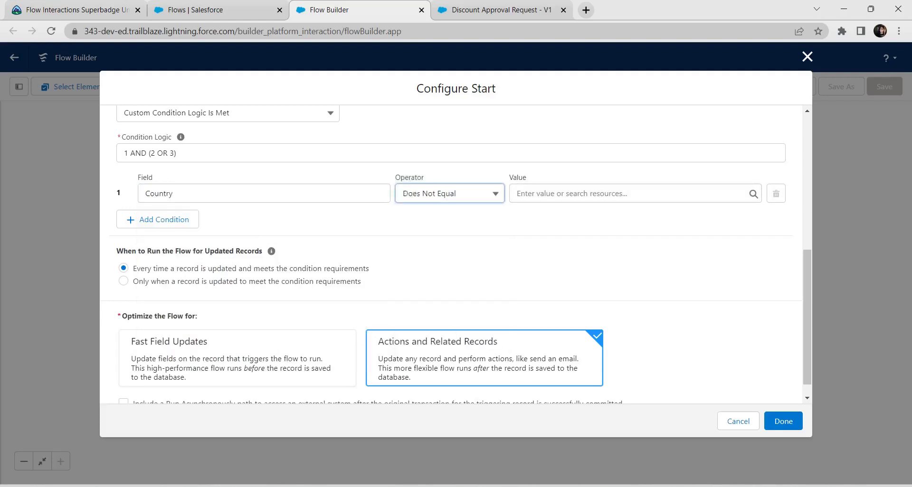
pyautogui.click(627, 193)
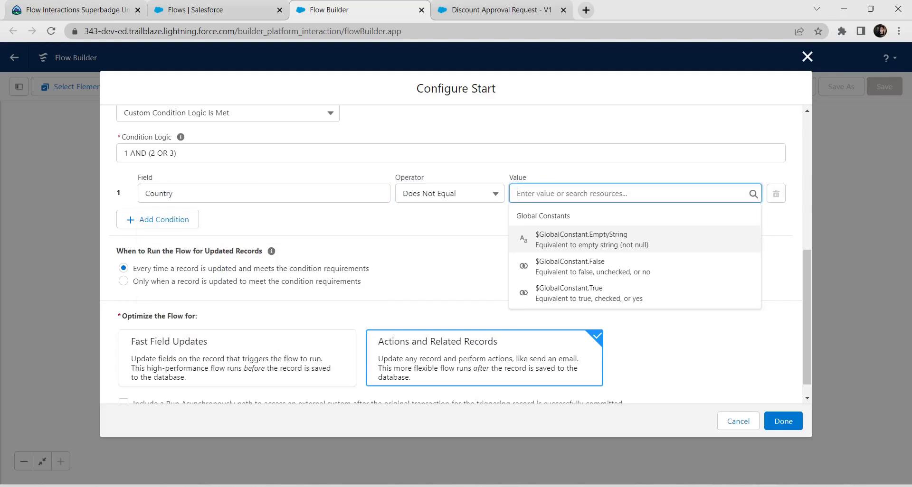
pyautogui.press('Return')
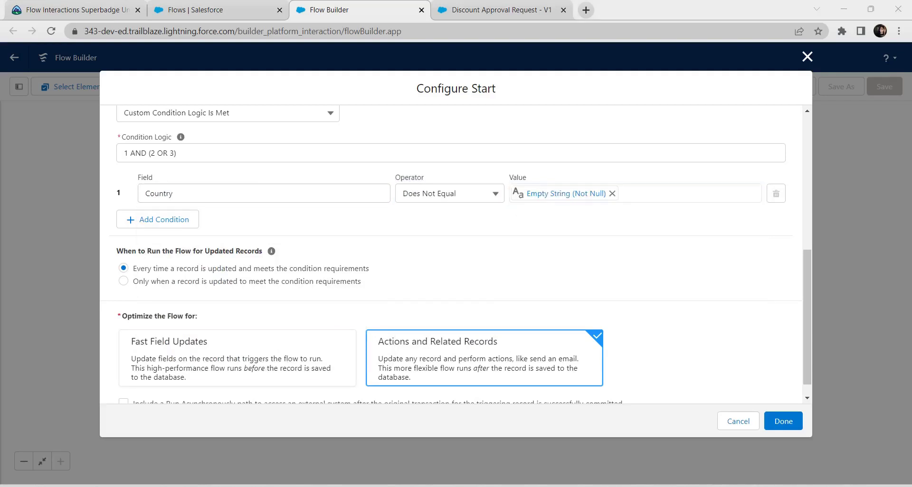
# Add two more entry condition rows and choose the lead's Id field for condition 2.
pyautogui.click(158, 219)
pyautogui.click(157, 257)
pyautogui.click(190, 232)
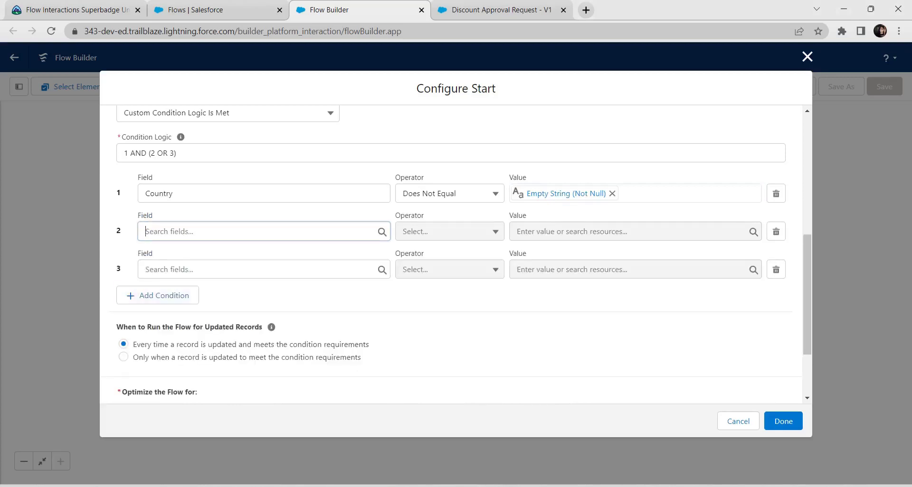
pyautogui.write('id')
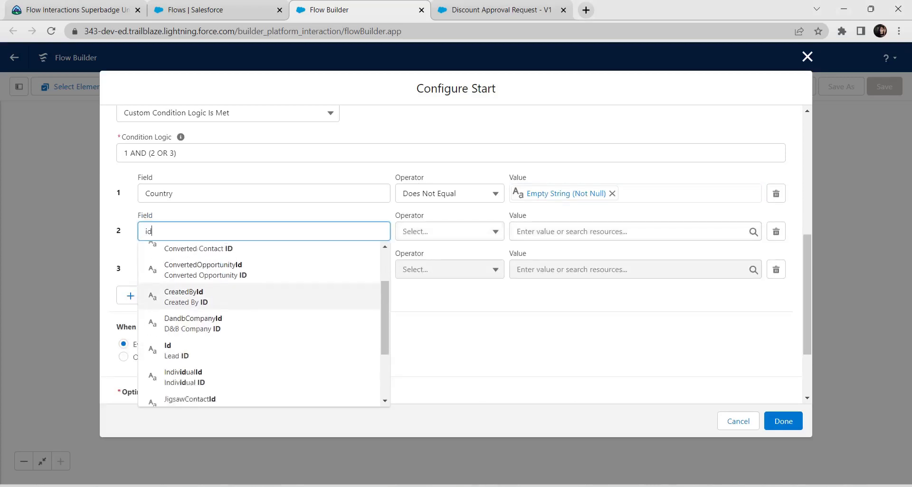
pyautogui.scroll(-1, 178, 298)
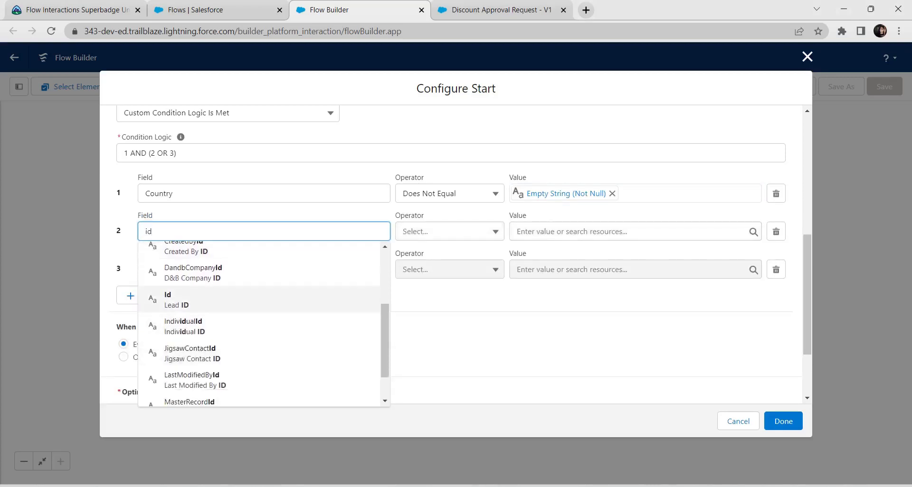
pyautogui.click(178, 299)
# Set condition 2's operator to Is Null and its value to {!$GlobalConstant.True}.
pyautogui.click(449, 232)
pyautogui.press('Down')
pyautogui.press('Down')
pyautogui.press('Down')
pyautogui.press('Down')
pyautogui.press('Down')
pyautogui.press('Down')
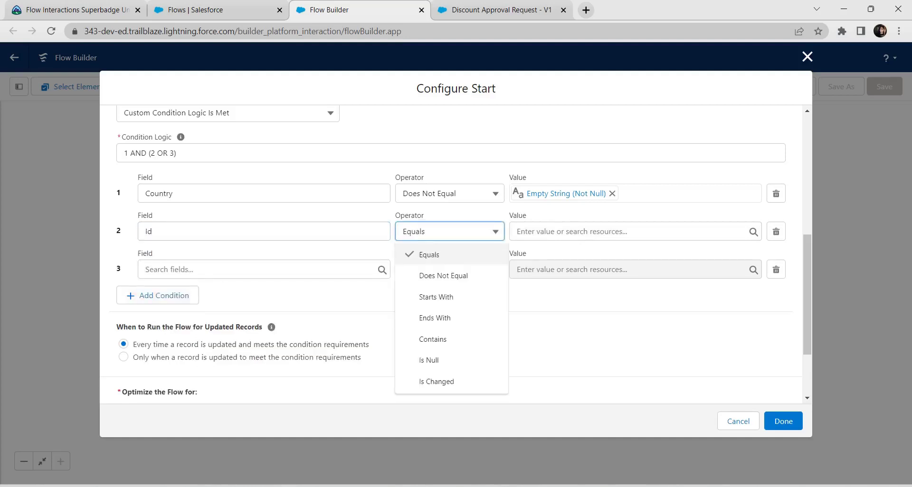
pyautogui.press('Return')
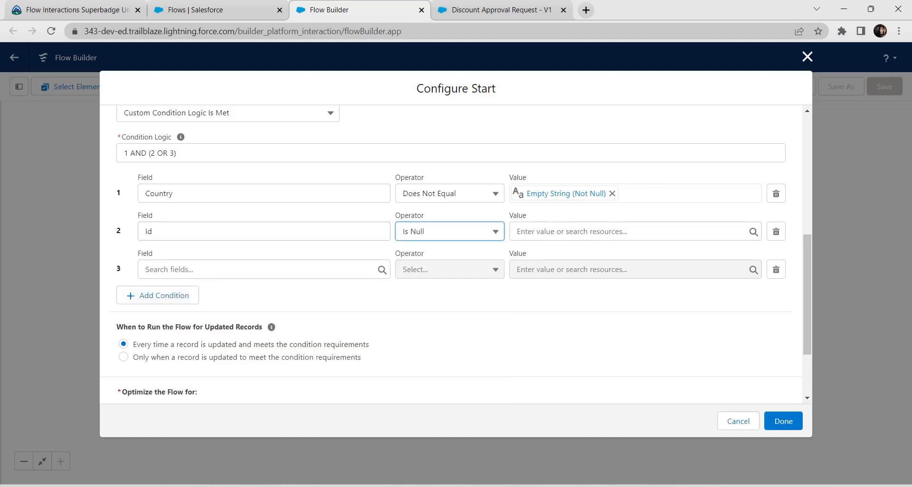
pyautogui.press('Tab')
pyautogui.press('Down')
pyautogui.press('Return')
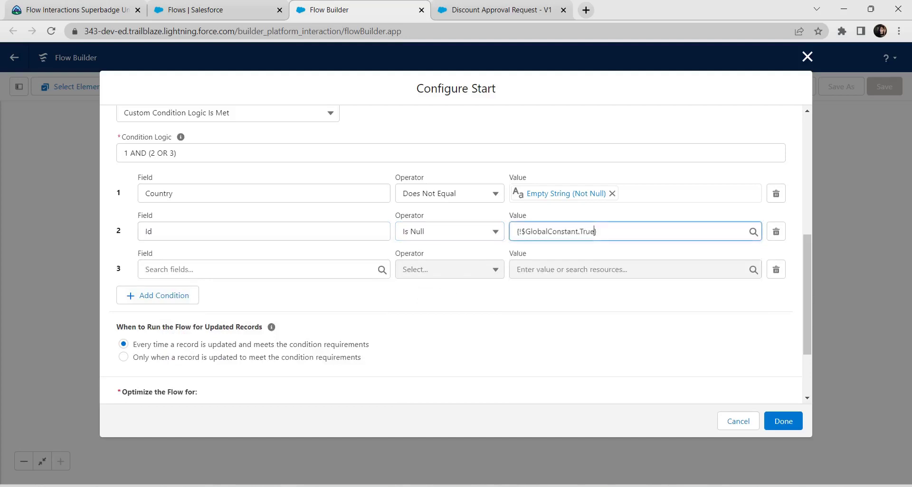
# Choose the lead's Country field for condition 3 and set its operator to Is Changed.
pyautogui.press('Tab')
pyautogui.press('Tab')
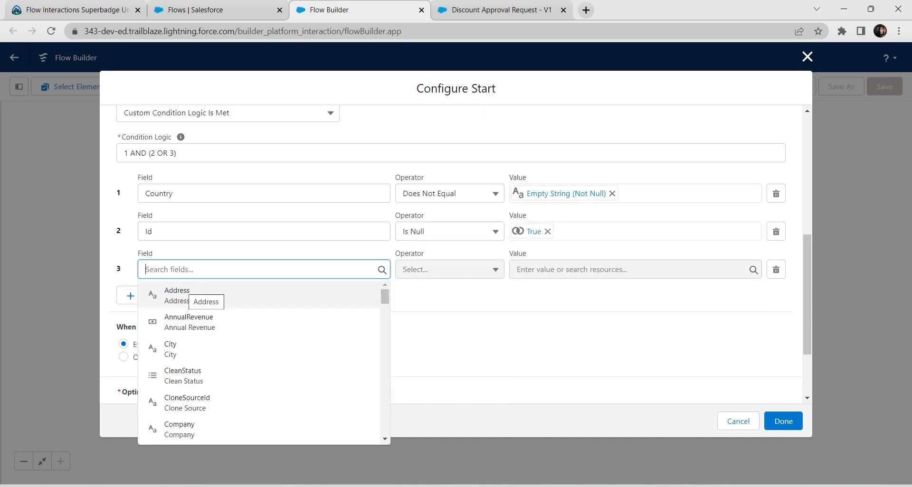
pyautogui.write('cou')
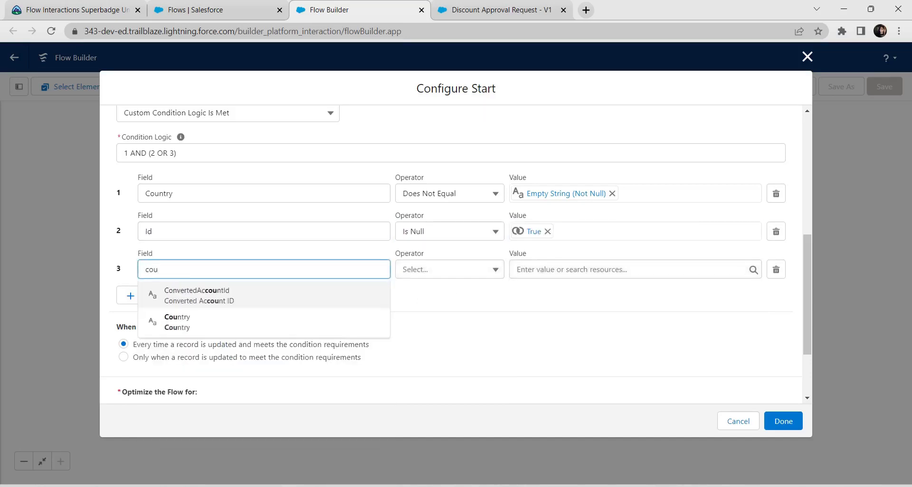
pyautogui.press('Return')
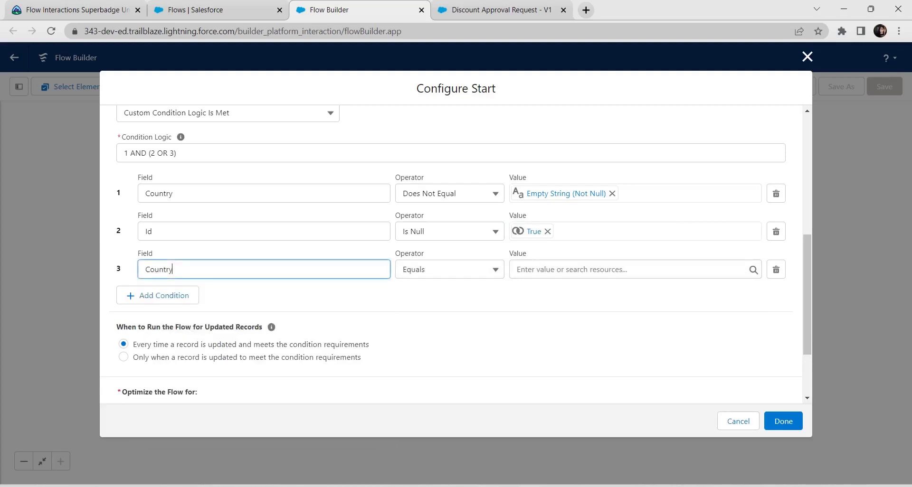
pyautogui.click(449, 269)
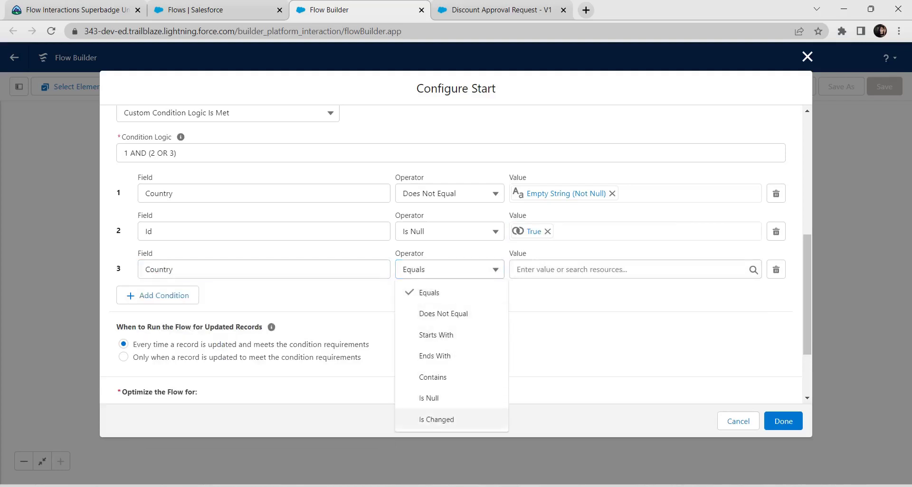
pyautogui.click(438, 419)
# Set condition 3's value to the global constant {!$GlobalConstant.True}.
pyautogui.click(571, 270)
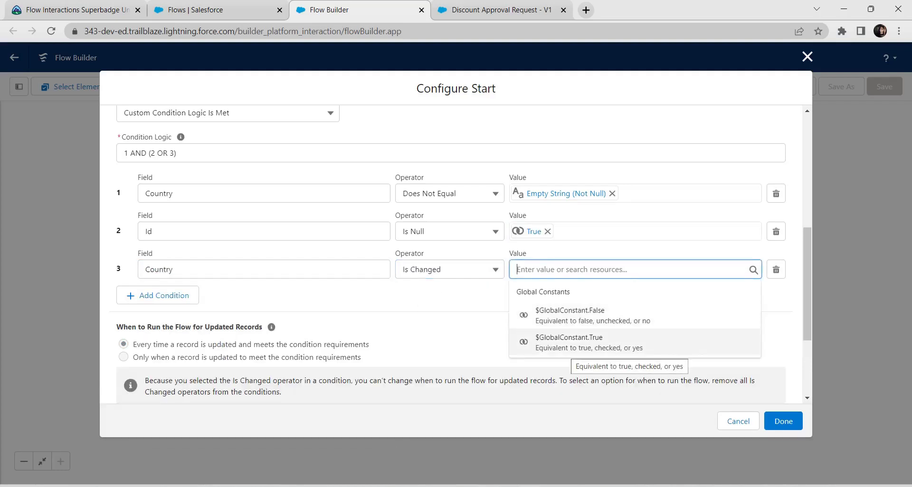
pyautogui.press('Up')
pyautogui.press('Return')
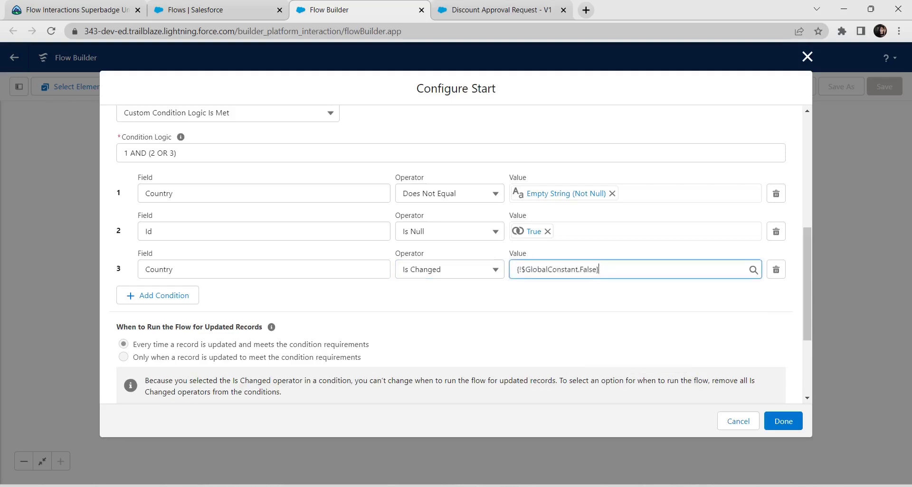
pyautogui.hotkey('ctrl', 'a')
pyautogui.press('BackSpace')
pyautogui.press('Down')
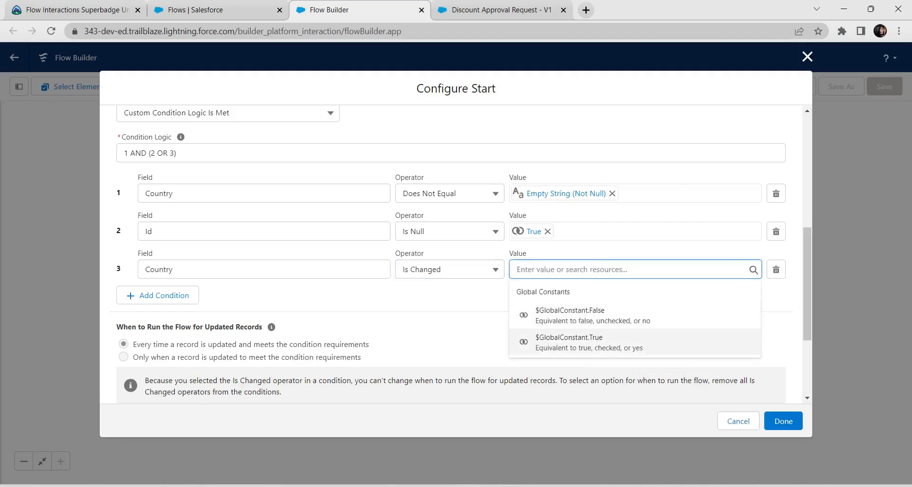
pyautogui.press('Return')
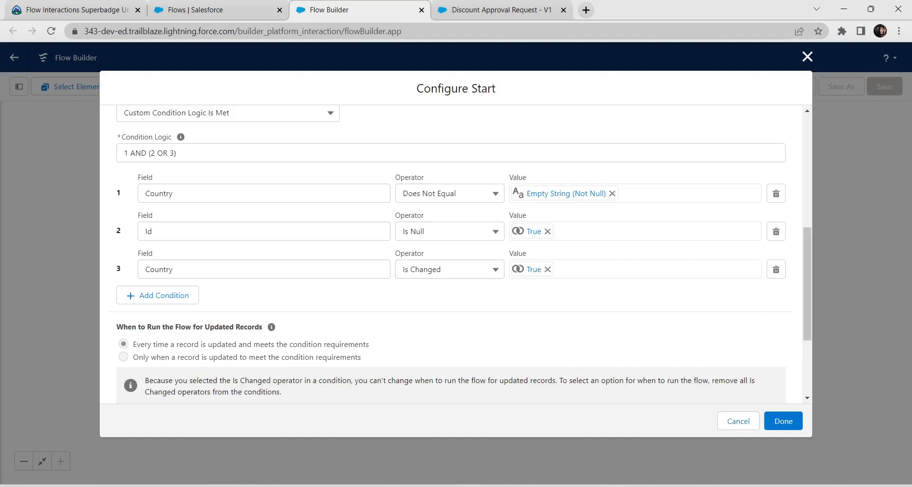
# Optimize the flow for Fast Field Updates and finish the start configuration.
pyautogui.scroll(-3, 451, 251)
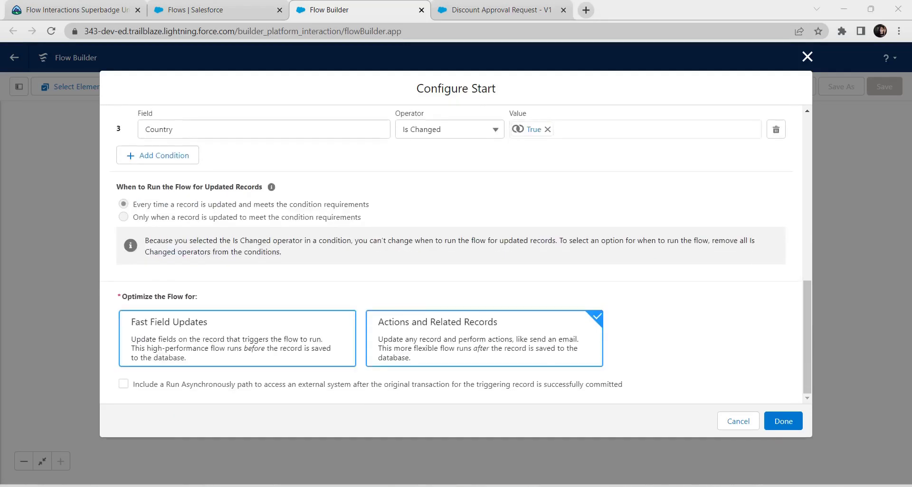
pyautogui.click(237, 339)
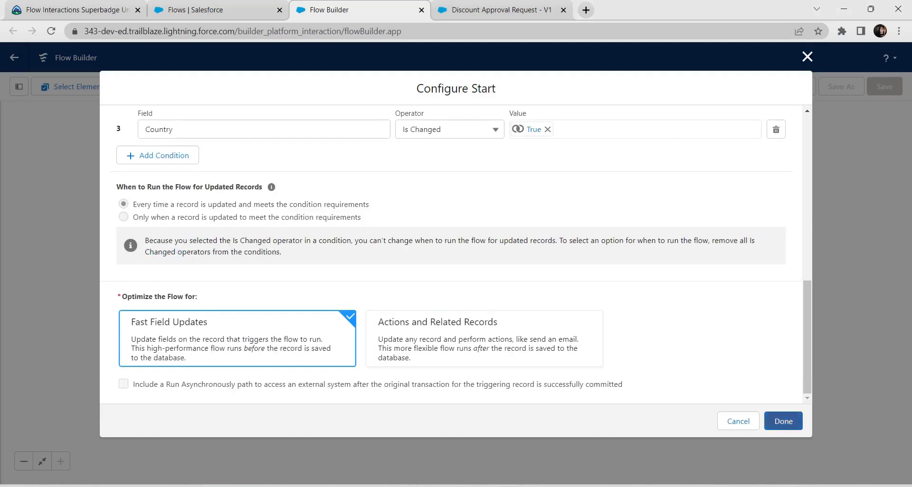
pyautogui.click(783, 421)
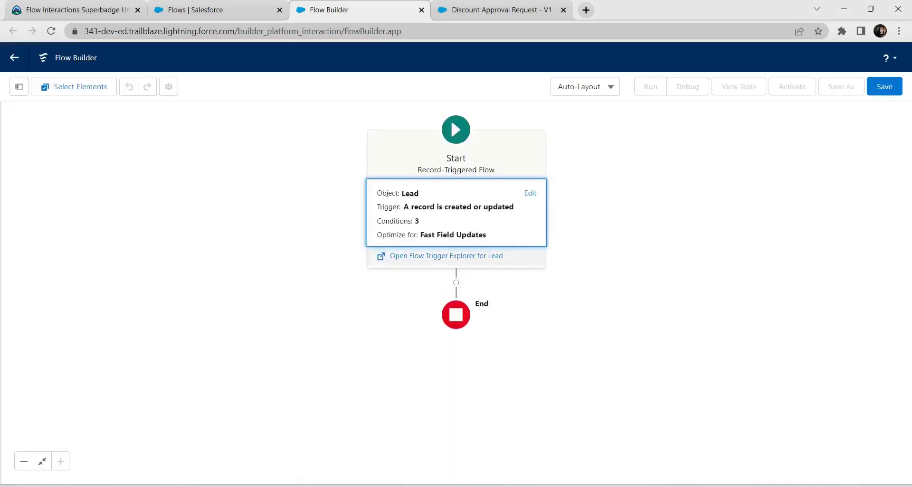
# Add a Get Records element after Start, labelled Get Region with the API name Get_Region.
pyautogui.click(456, 283)
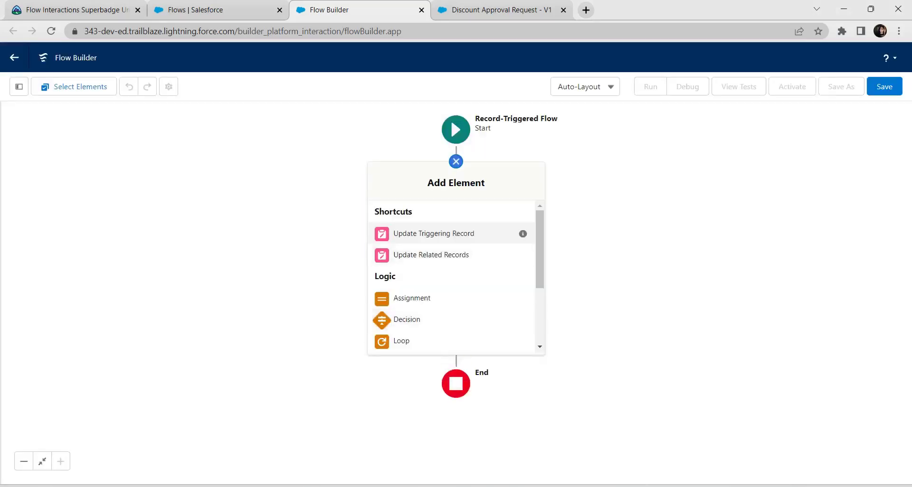
pyautogui.scroll(-2, 456, 283)
pyautogui.scroll(-1, 456, 284)
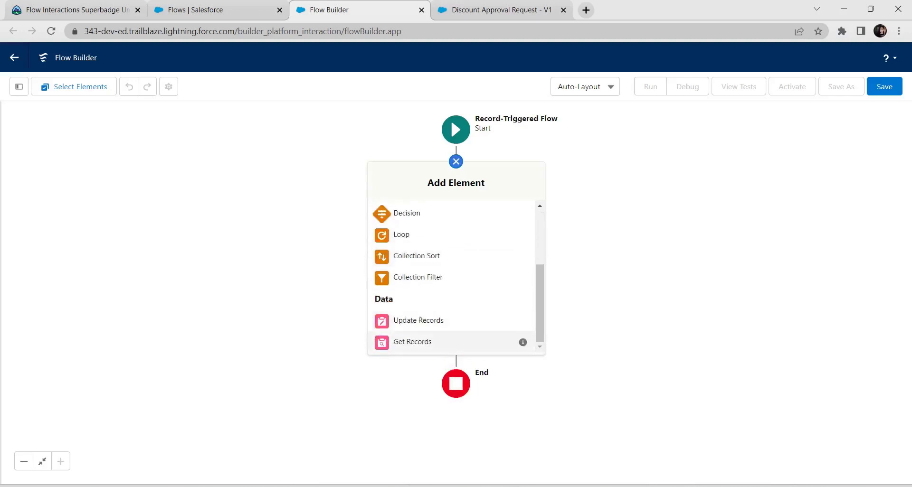
pyautogui.click(412, 342)
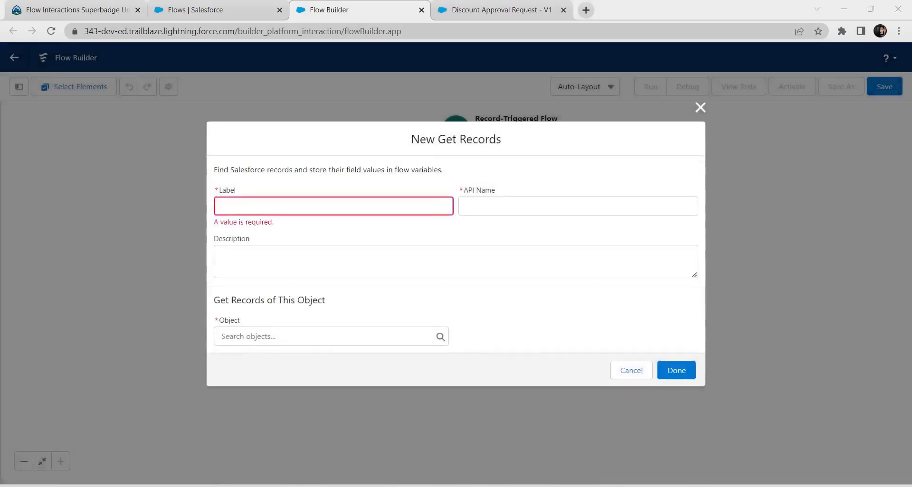
pyautogui.write('G')
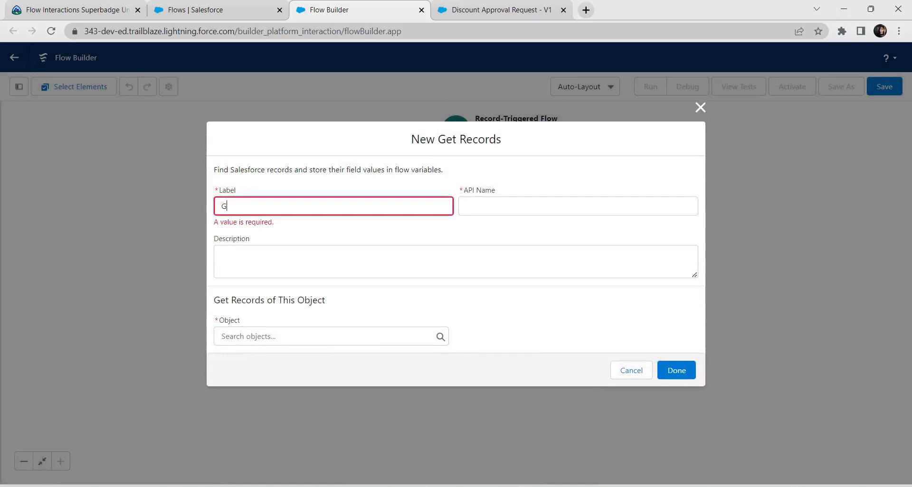
pyautogui.write('et Region')
pyautogui.press('Tab')
pyautogui.press('Tab')
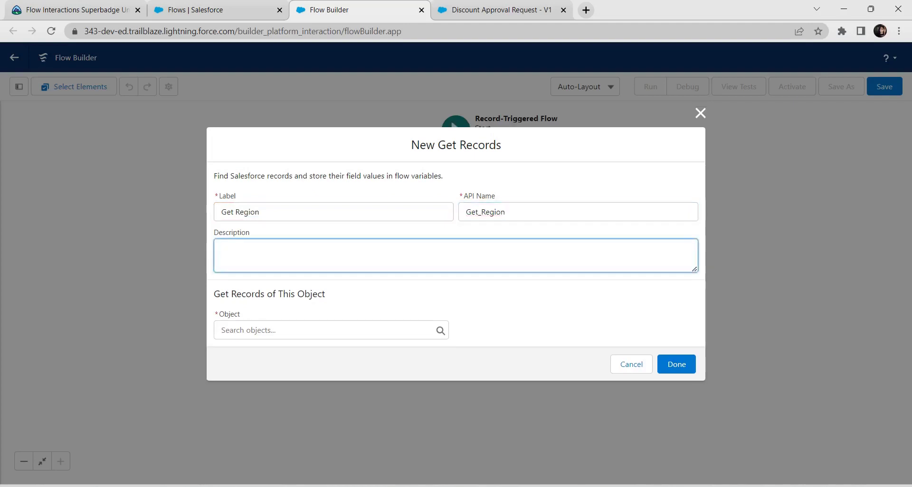
# Set the element's object to Region and its condition requirements to None—Get All Region Records, leaving the sort order at Not Sorted.
pyautogui.press('Tab')
pyautogui.write('regio')
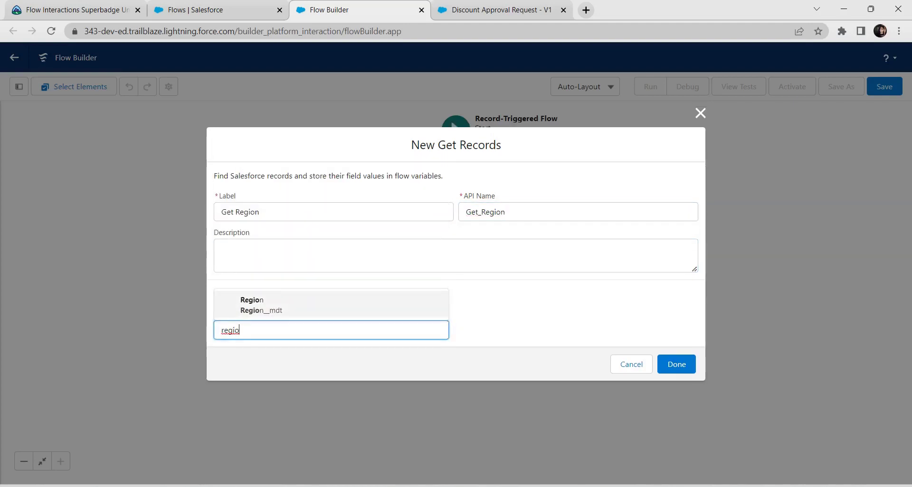
pyautogui.click(331, 305)
pyautogui.scroll(-4, 455, 256)
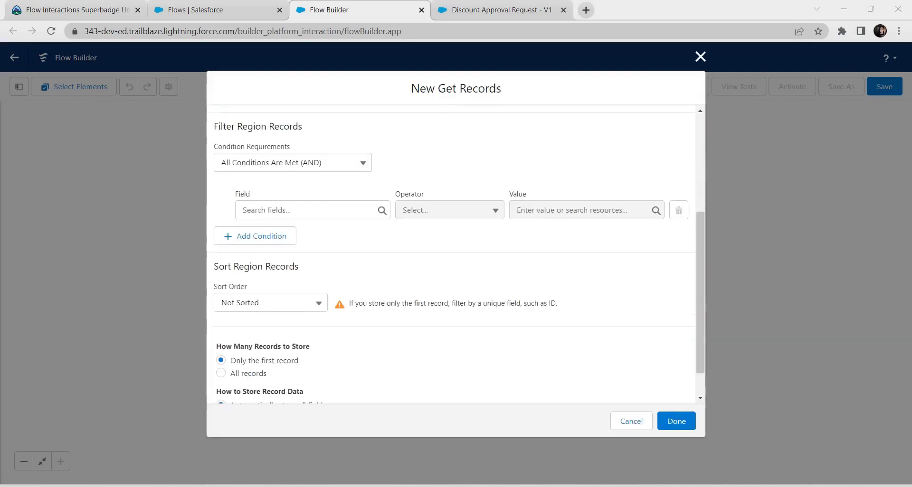
pyautogui.click(293, 163)
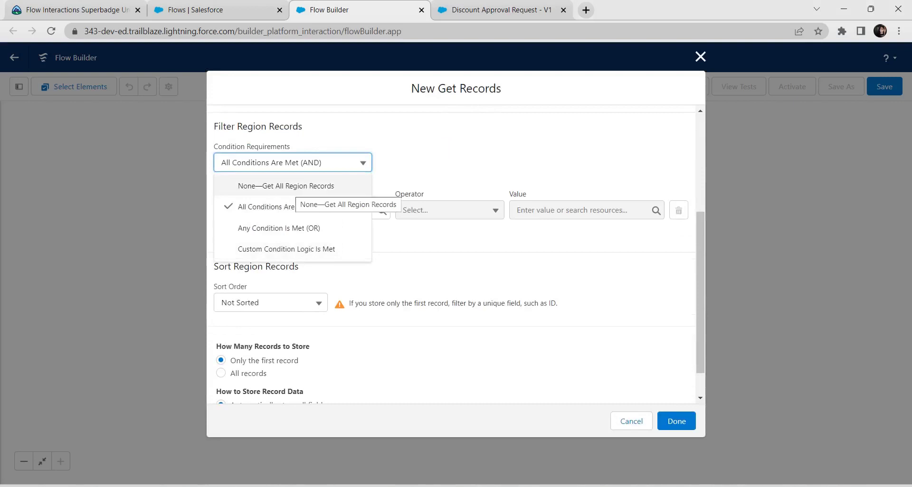
pyautogui.press('Return')
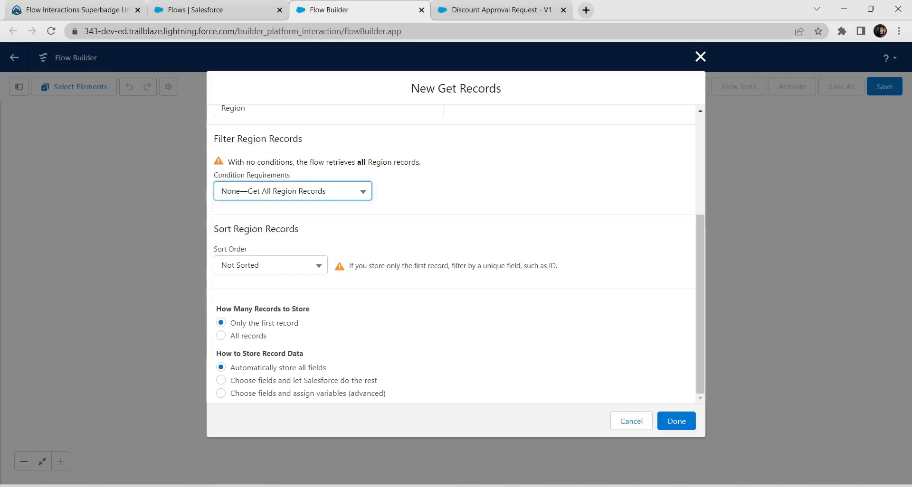
pyautogui.click(270, 266)
pyautogui.press('Escape')
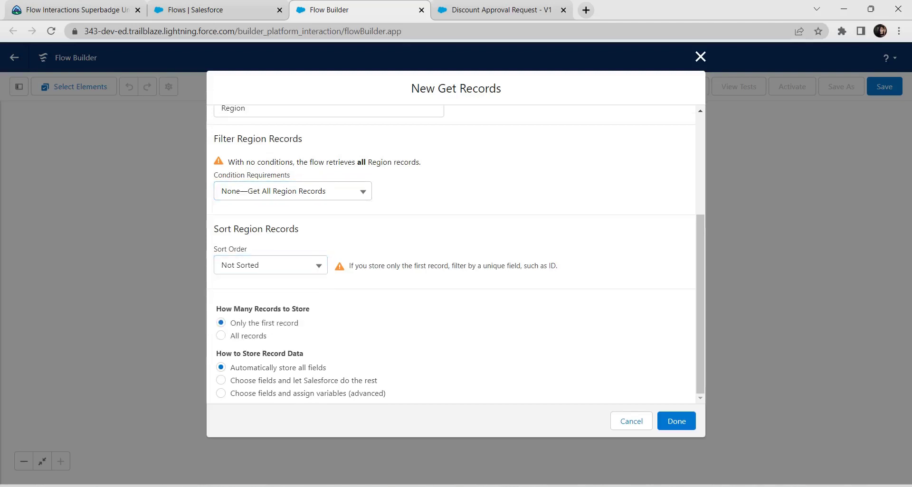
# Store the record data by choosing fields and assigning variables (advanced), with the field values in separate variables.
pyautogui.click(221, 394)
pyautogui.scroll(-2, 451, 255)
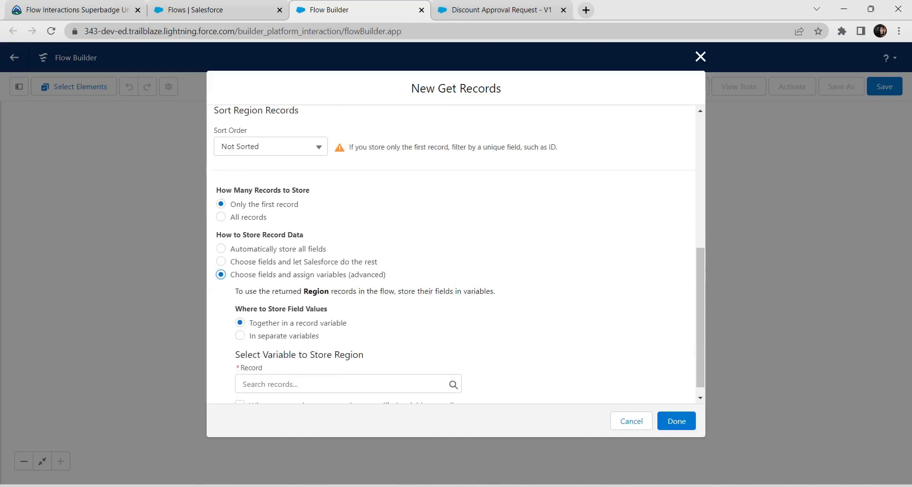
pyautogui.scroll(-1, 451, 254)
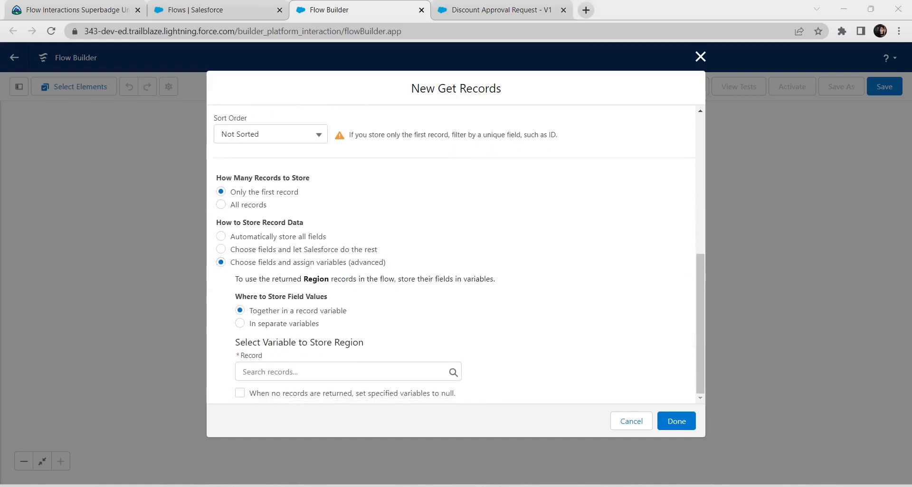
pyautogui.click(240, 324)
pyautogui.scroll(-1, 268, 366)
# Choose APAC__c as the first Region field to store and start a new Variable resource for it.
pyautogui.click(304, 343)
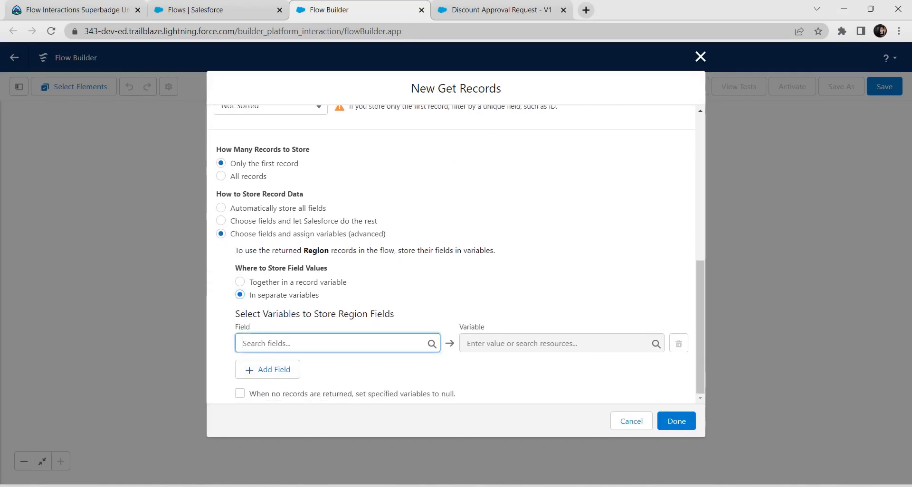
pyautogui.click(304, 184)
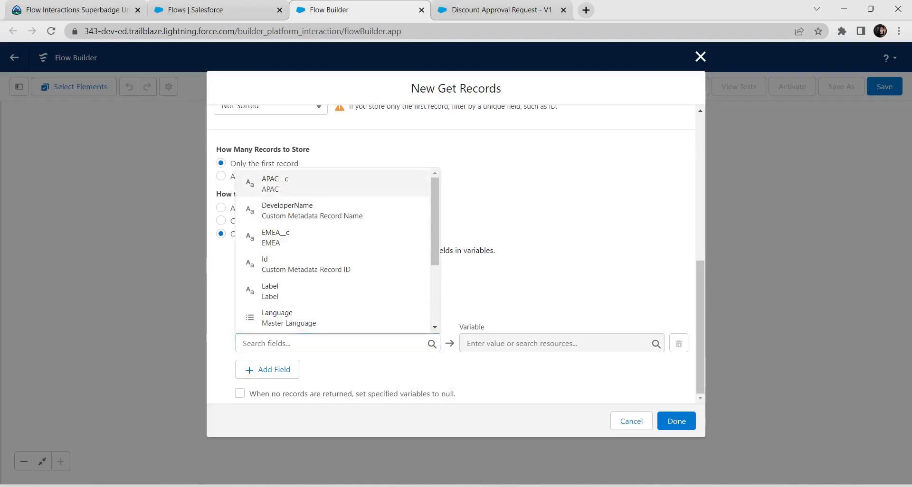
pyautogui.click(556, 343)
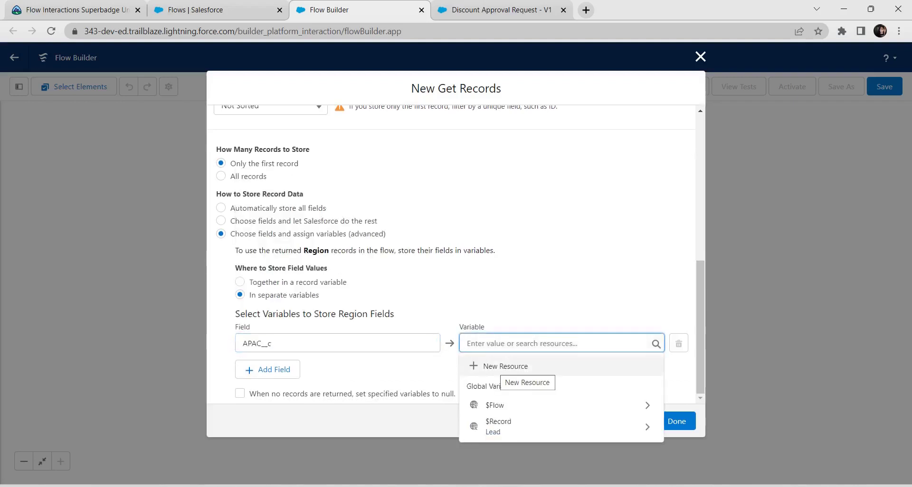
pyautogui.click(504, 366)
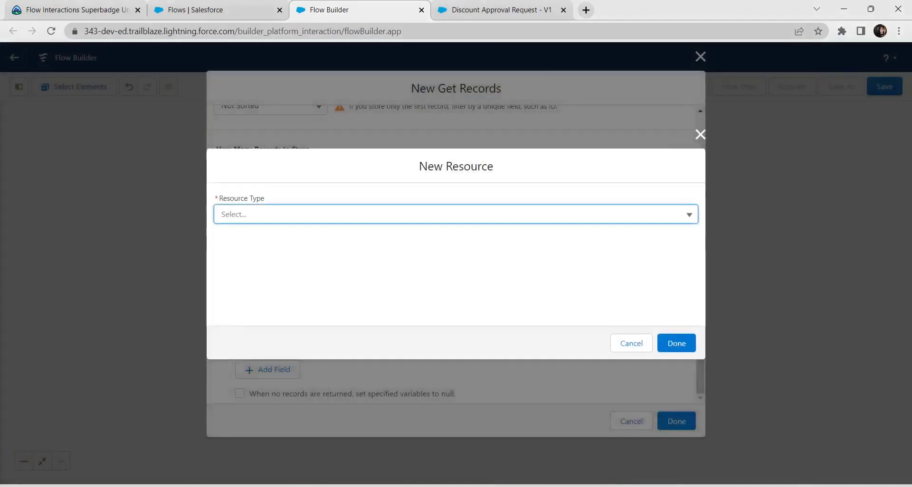
pyautogui.click(456, 214)
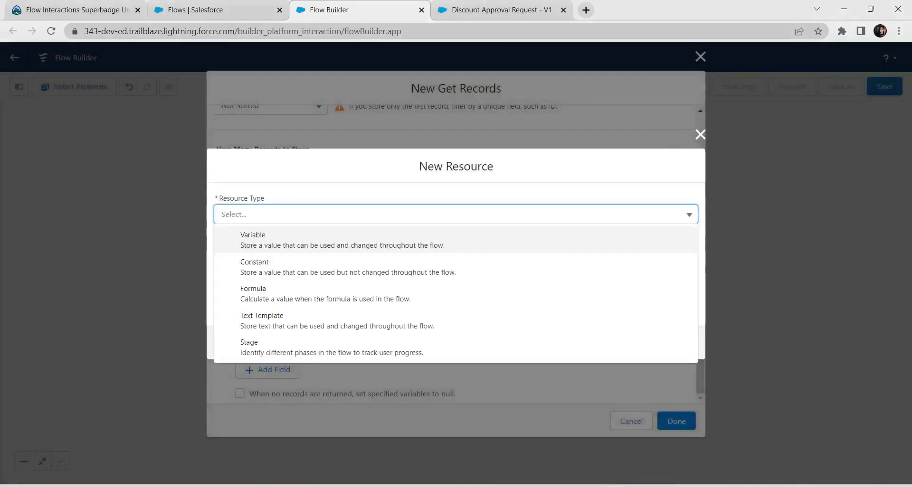
pyautogui.click(427, 239)
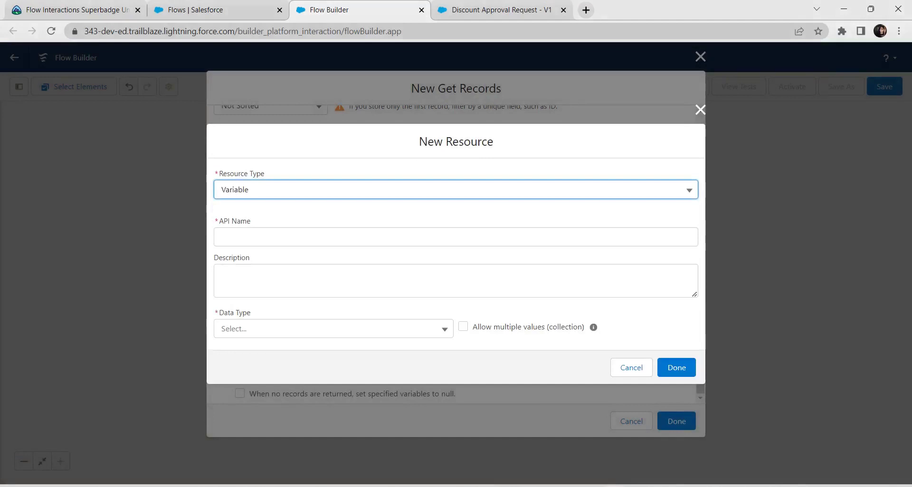
# Name the new variable apacRegion, set its data type to Text and create it as the storage for APAC__c.
pyautogui.hotkey('alt', 'Tab')
pyautogui.click(456, 237)
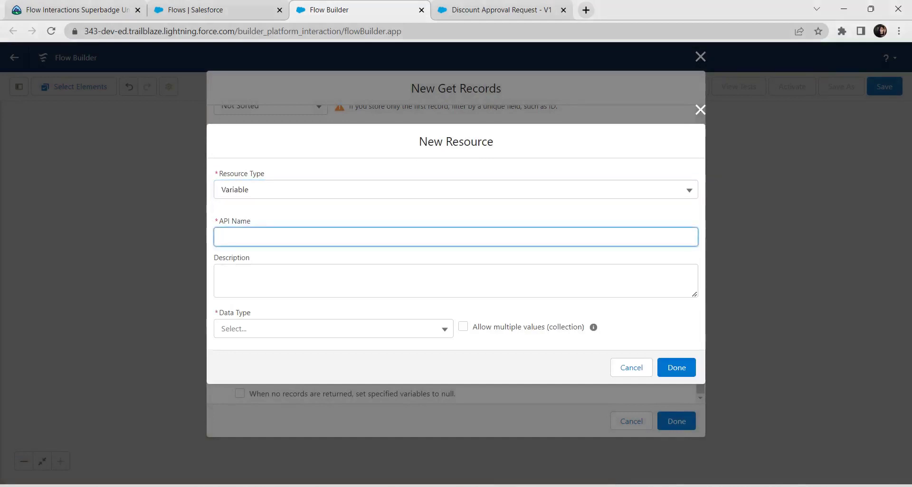
pyautogui.write('apacRegion')
pyautogui.click(334, 328)
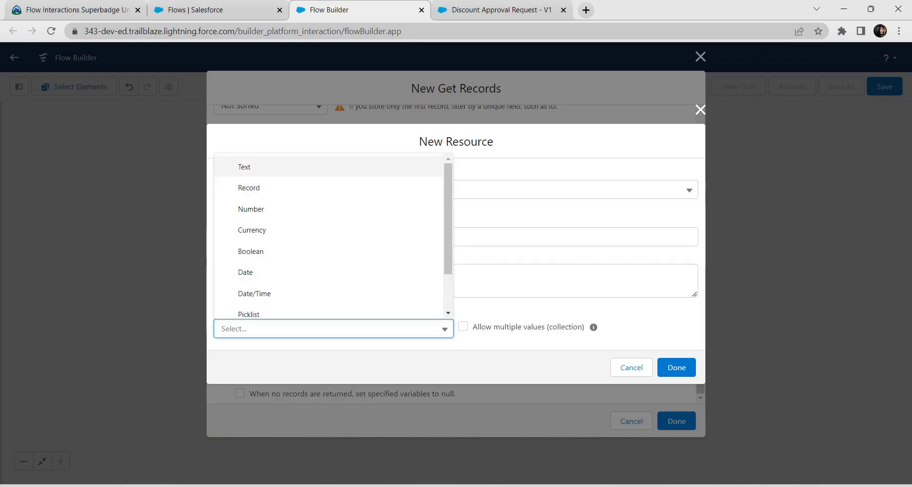
pyautogui.press('Return')
pyautogui.hotkey('alt', 'Tab')
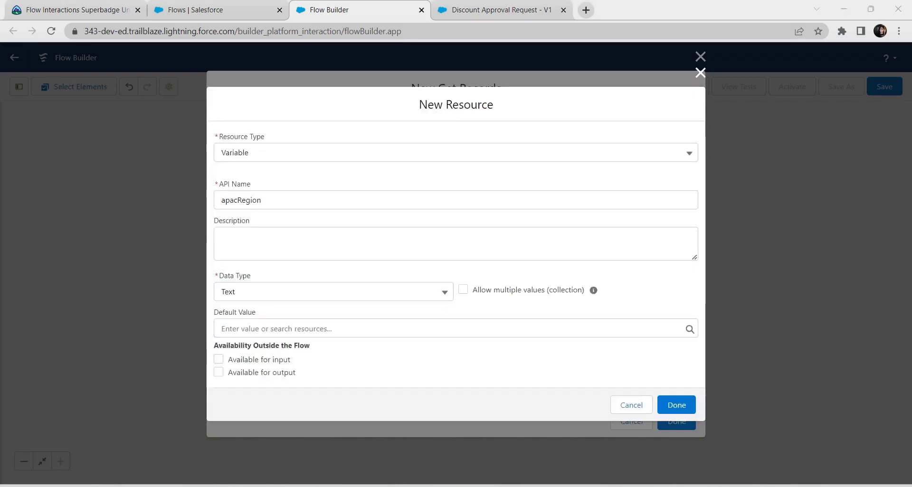
pyautogui.click(677, 405)
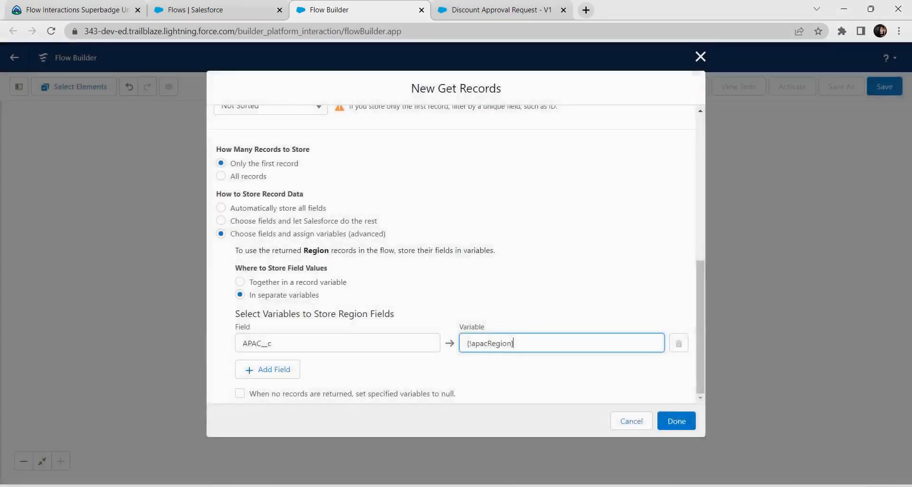
# Add EMEA__c as a second Region field to store and start a new resource for its variable.
pyautogui.click(267, 369)
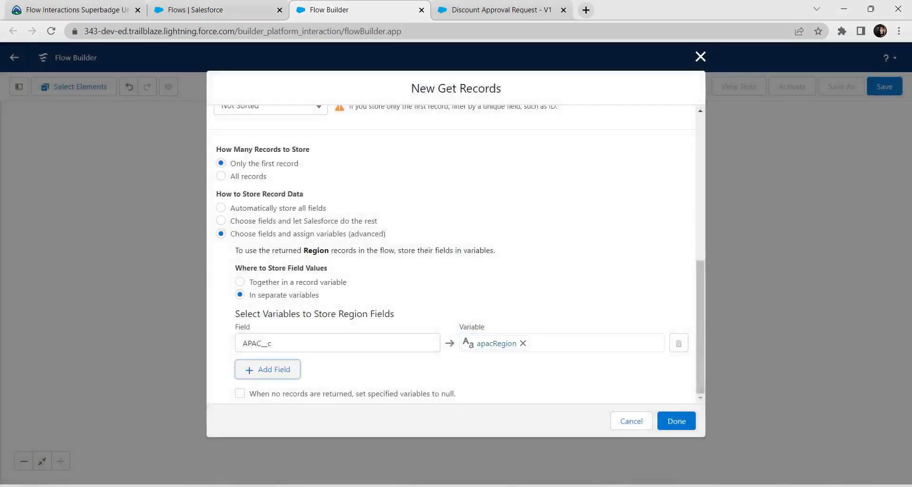
pyautogui.scroll(-1, 267, 369)
pyautogui.click(338, 344)
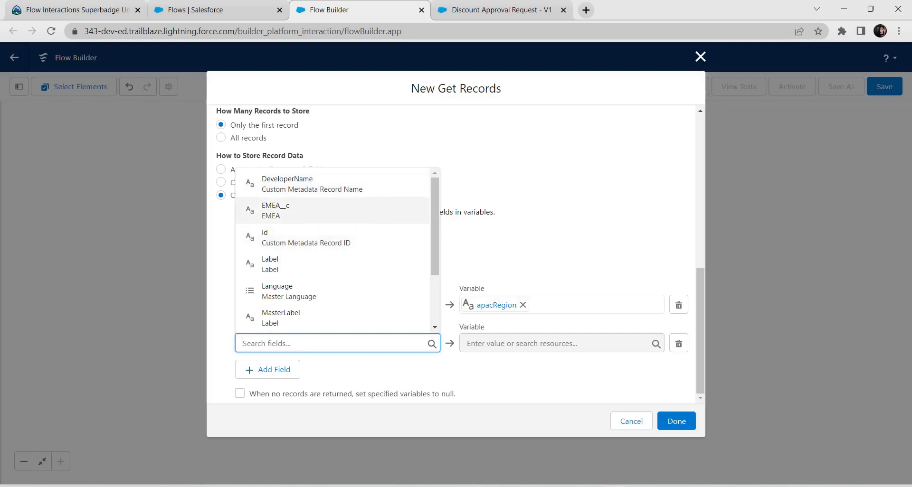
pyautogui.click(332, 211)
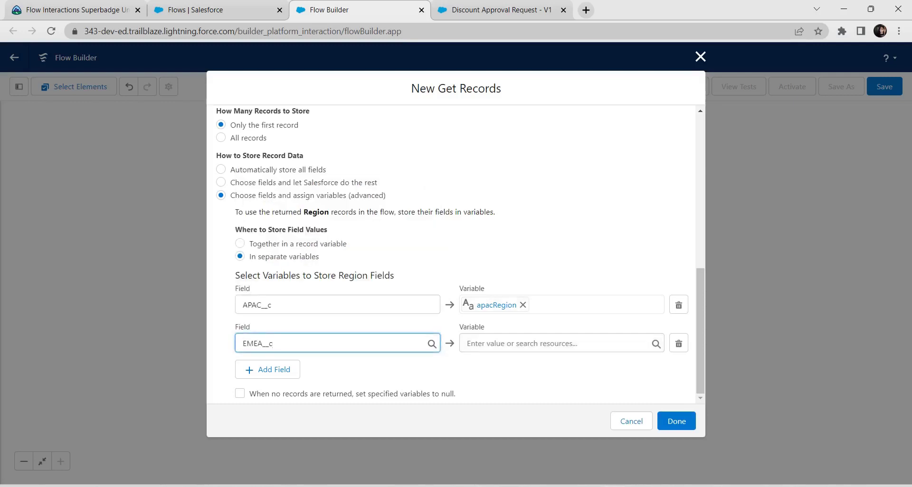
pyautogui.click(561, 343)
pyautogui.click(506, 210)
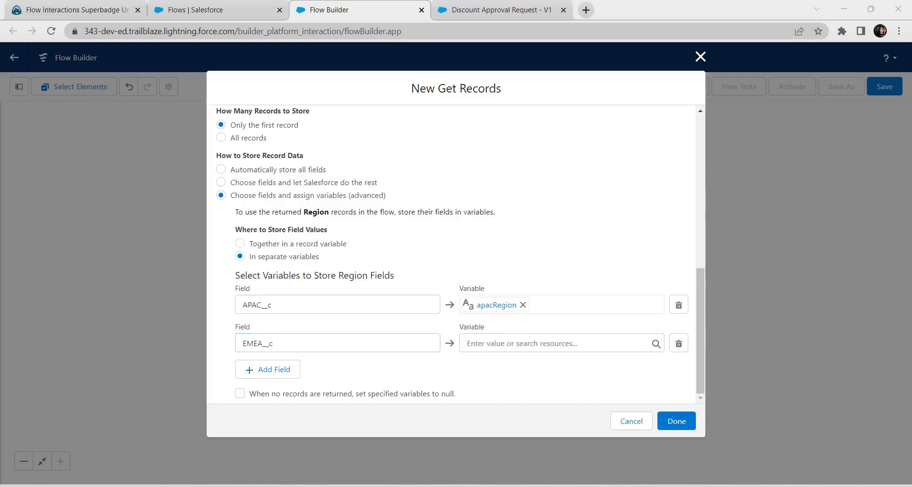
pyautogui.click(562, 344)
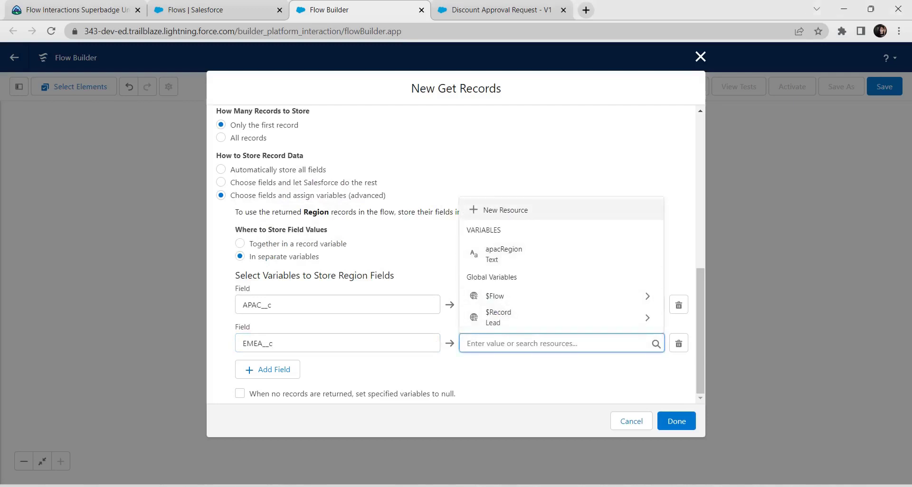
pyautogui.press('Return')
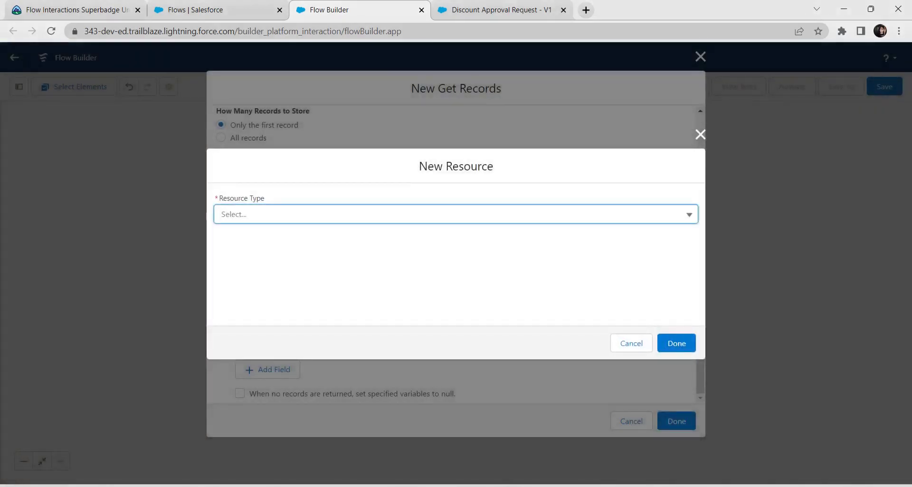
# Define the new resource as a Variable named emeaRegion with the Text data type.
pyautogui.click(456, 266)
pyautogui.click(295, 240)
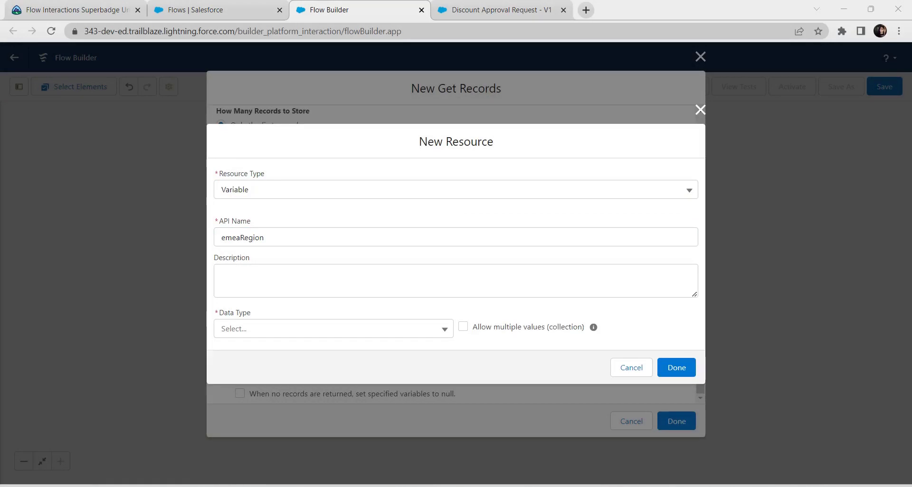
pyautogui.click(304, 328)
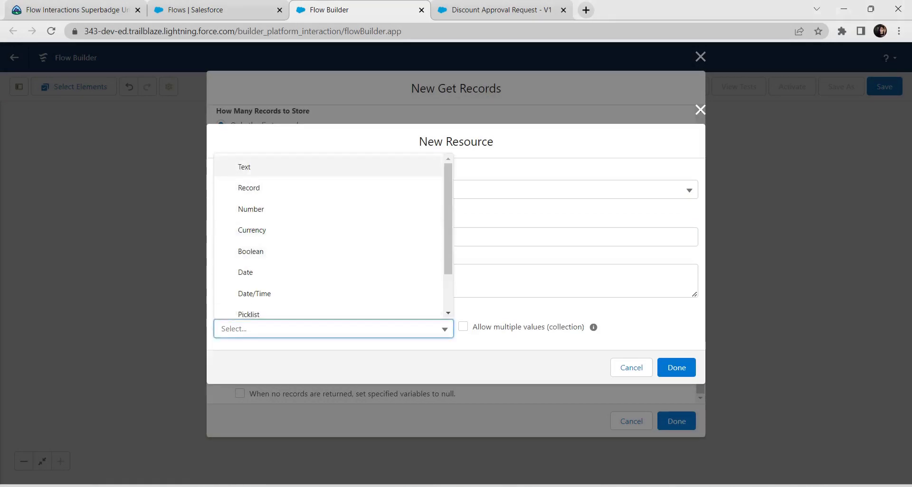
pyautogui.click(285, 167)
pyautogui.click(304, 244)
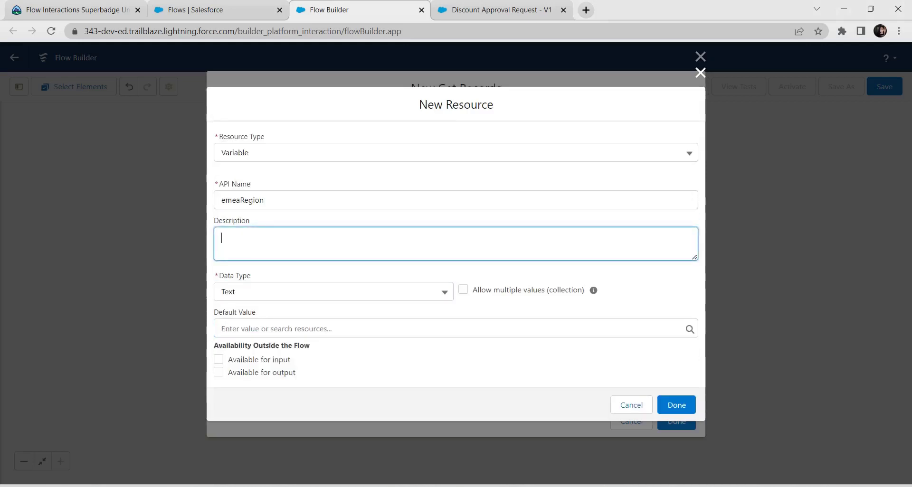
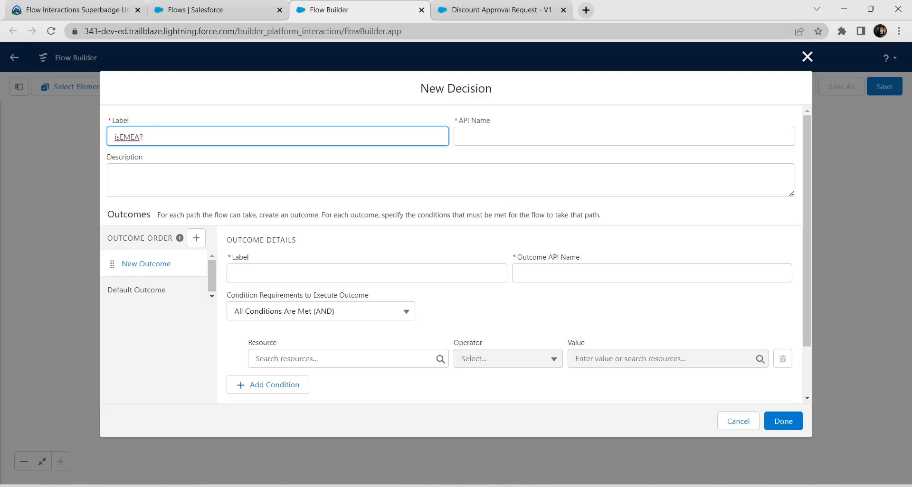
# Label the new decision isEMEAorAPAC? and make its API name isEMEAorAPAC.
pyautogui.hotkey('alt', 'Tab')
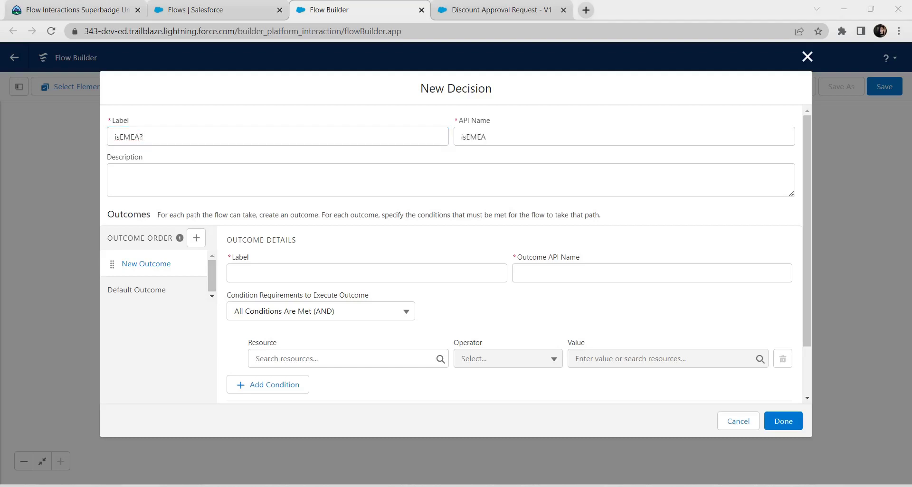
pyautogui.click(140, 137)
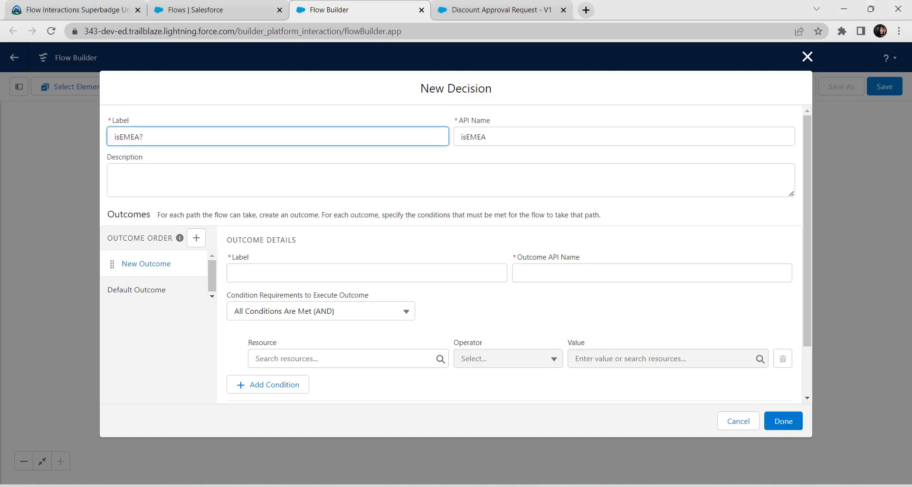
pyautogui.write('orAPAC')
pyautogui.press('Tab')
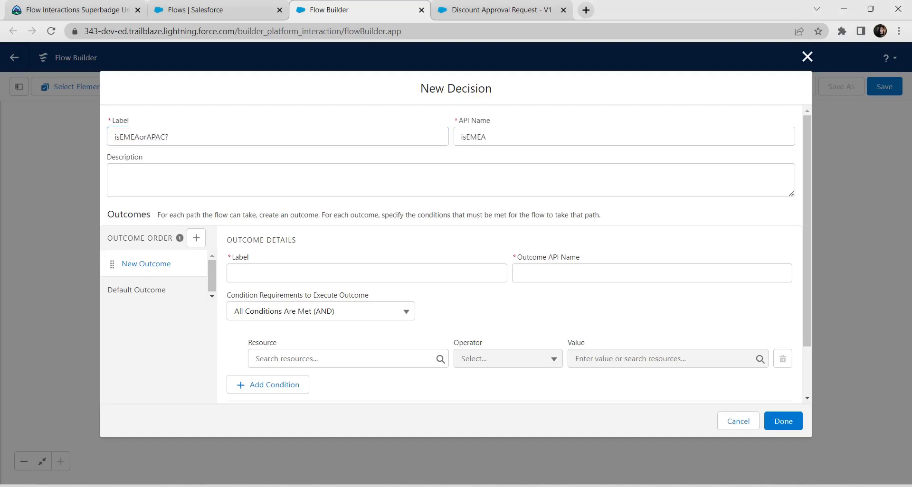
pyautogui.press('BackSpace')
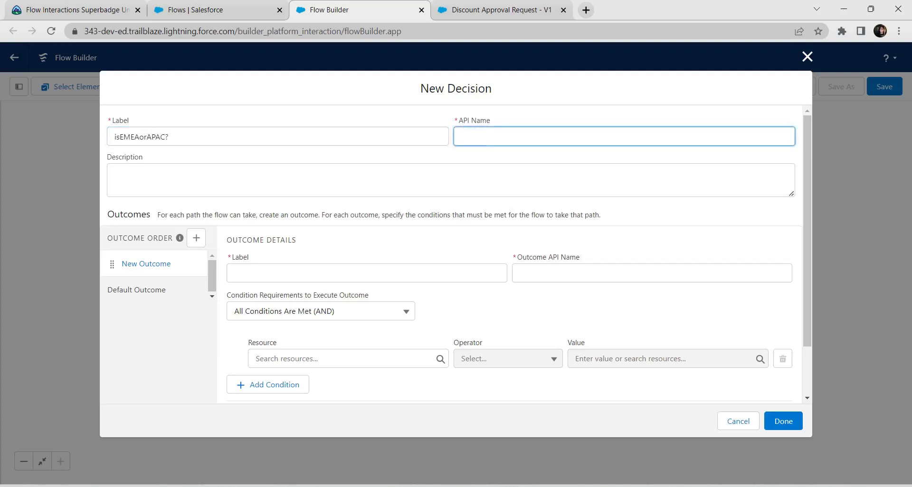
pyautogui.hotkey('shift', 'Tab')
pyautogui.hotkey('ctrl', 'c')
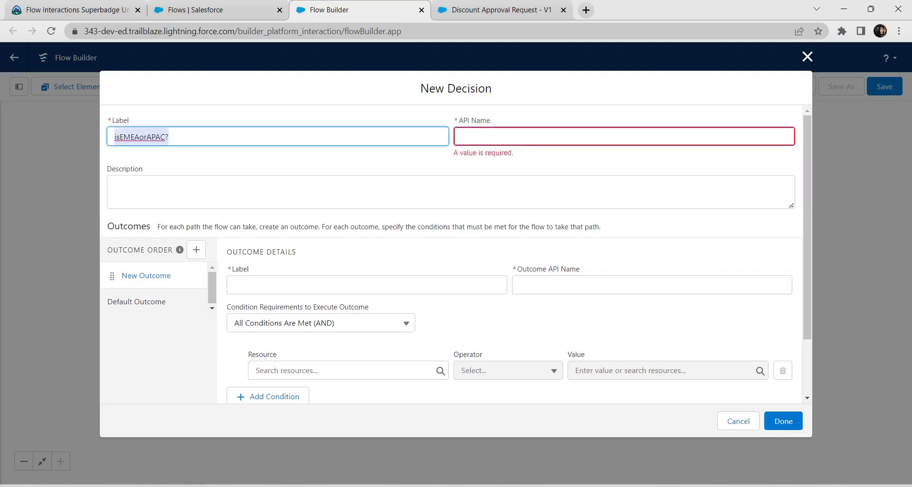
pyautogui.press('BackSpace')
pyautogui.hotkey('ctrl', 'v')
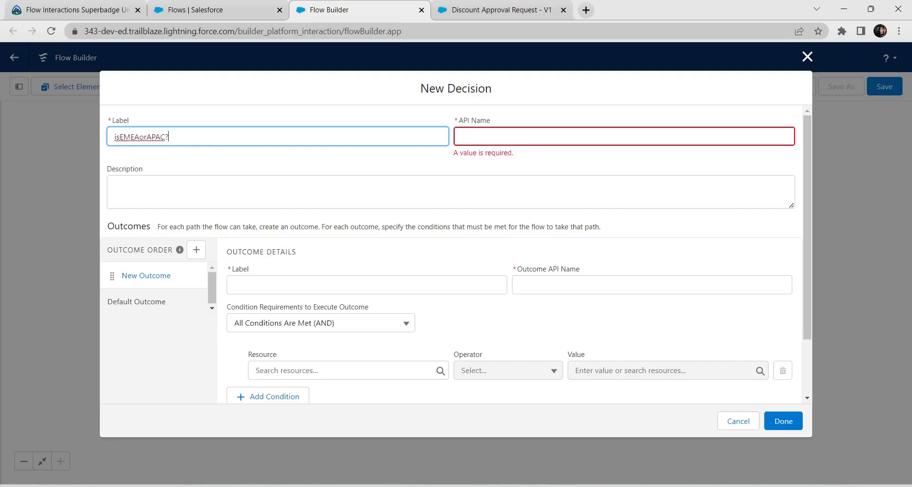
pyautogui.press('Tab')
pyautogui.hotkey('alt', 'Tab')
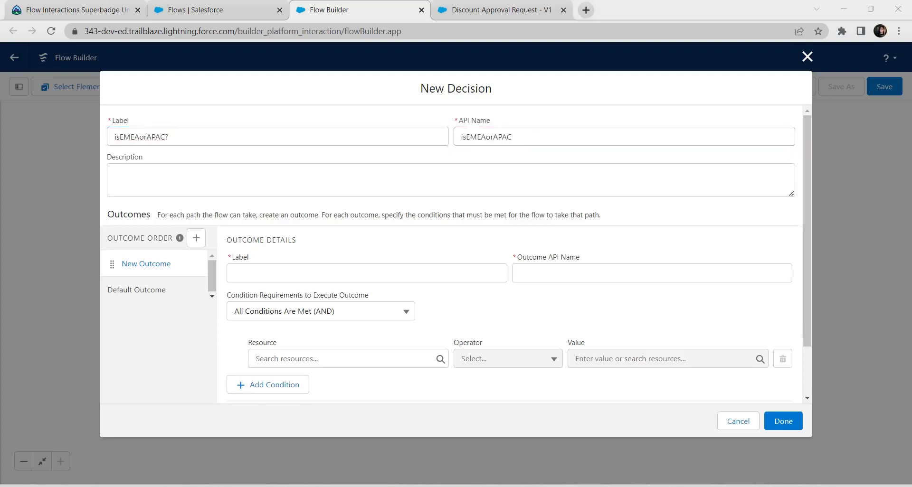
# Label the decision's first outcome isEMEA?
pyautogui.scroll(-2, 451, 254)
pyautogui.scroll(2, 452, 255)
pyautogui.click(367, 273)
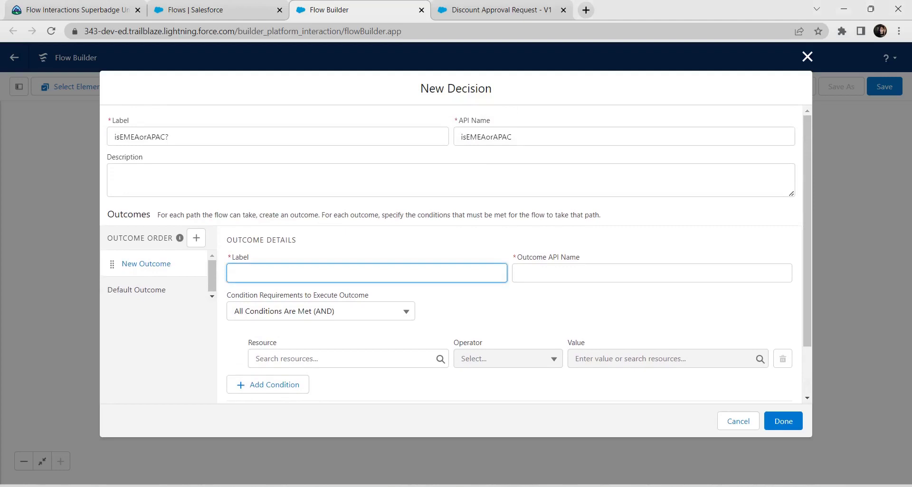
pyautogui.write('isEMEA?')
pyautogui.hotkey('alt', 'Tab')
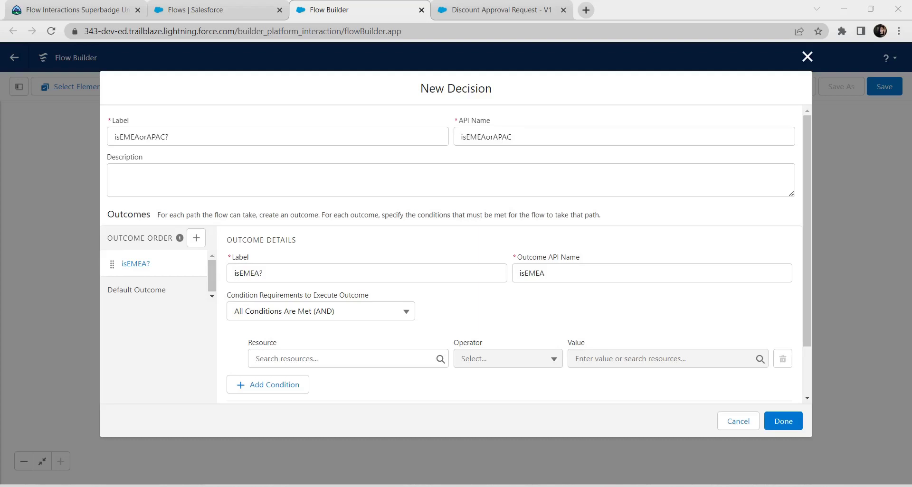
# Choose emeaRegion as the isEMEA? outcome's condition resource and set the operator to Contains.
pyautogui.click(304, 359)
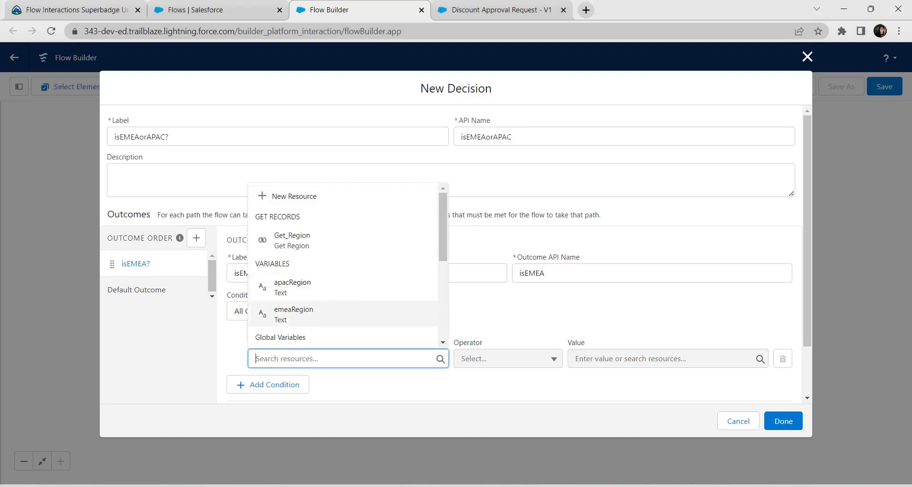
pyautogui.click(300, 313)
pyautogui.click(293, 314)
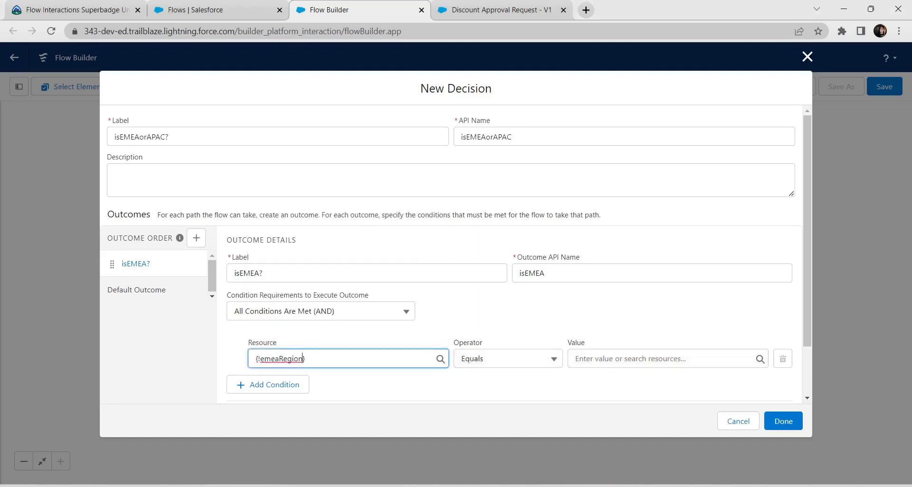
pyautogui.click(507, 359)
pyautogui.click(494, 315)
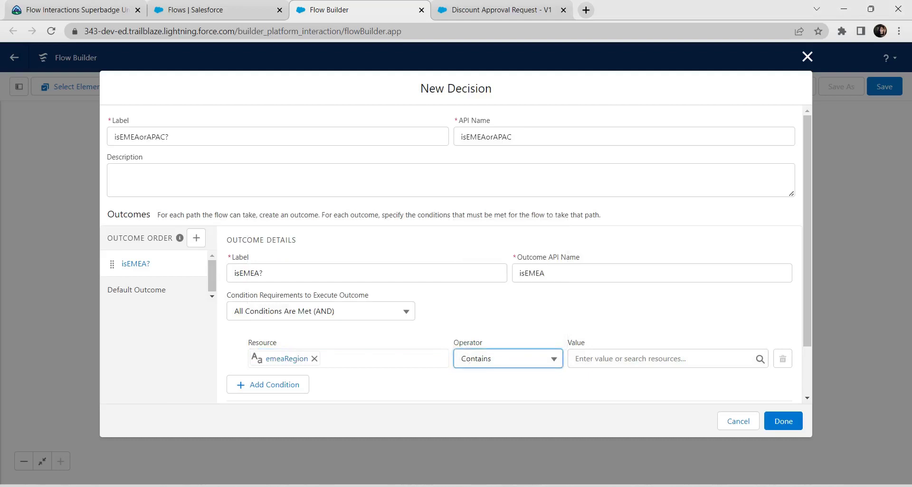
# Set the isEMEA? condition's comparison value to the Country field of the triggering Lead, $Record > Country.
pyautogui.click(661, 359)
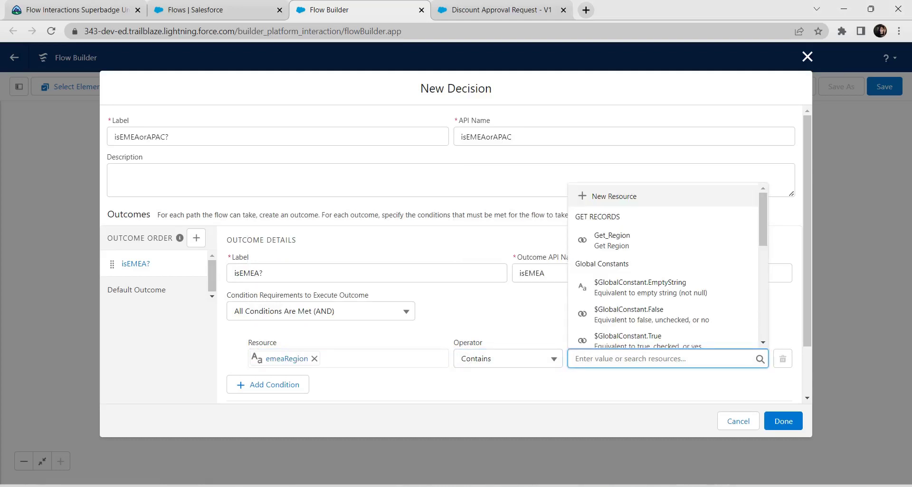
pyautogui.write('rec')
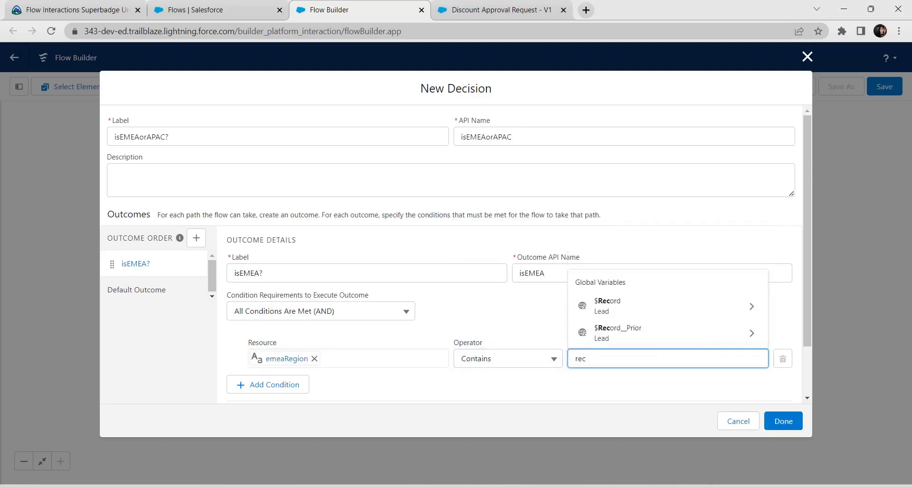
pyautogui.click(660, 307)
pyautogui.scroll(-2, 660, 307)
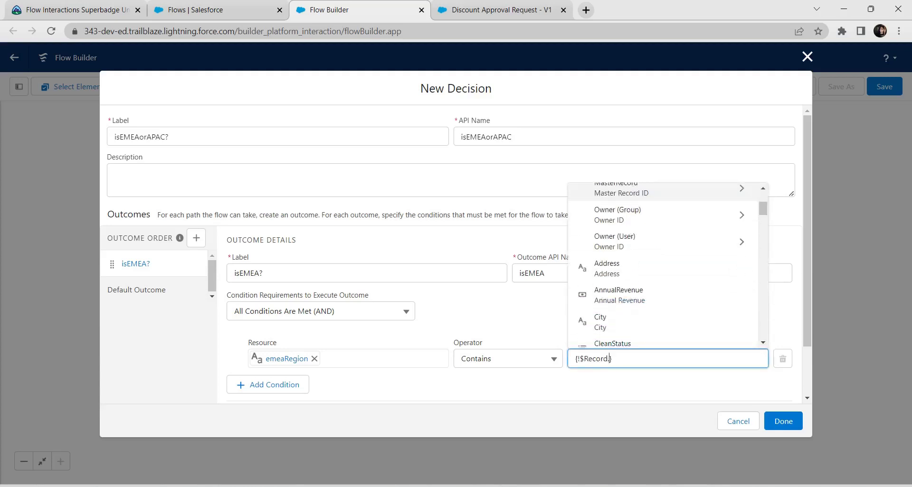
pyautogui.press('Down')
pyautogui.press('Down')
pyautogui.press('Down')
pyautogui.press('Down')
pyautogui.press('Down')
pyautogui.press('Down')
pyautogui.press('Down')
pyautogui.press('Down')
pyautogui.press('Down')
pyautogui.press('Down')
pyautogui.press('Down')
pyautogui.press('Down')
pyautogui.press('Down')
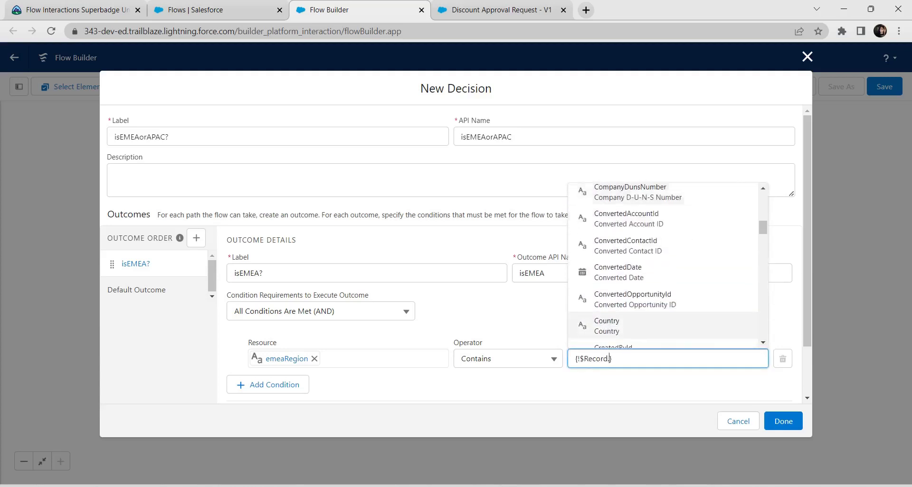
pyautogui.press('Return')
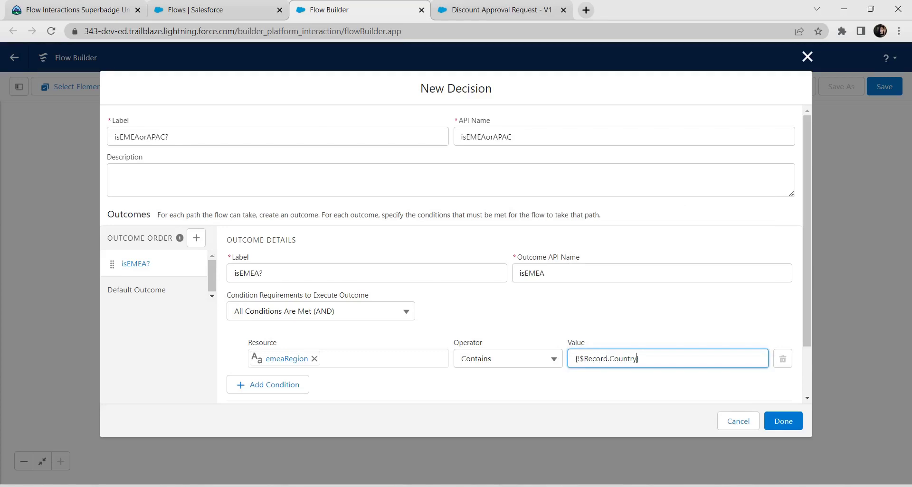
pyautogui.press('Tab')
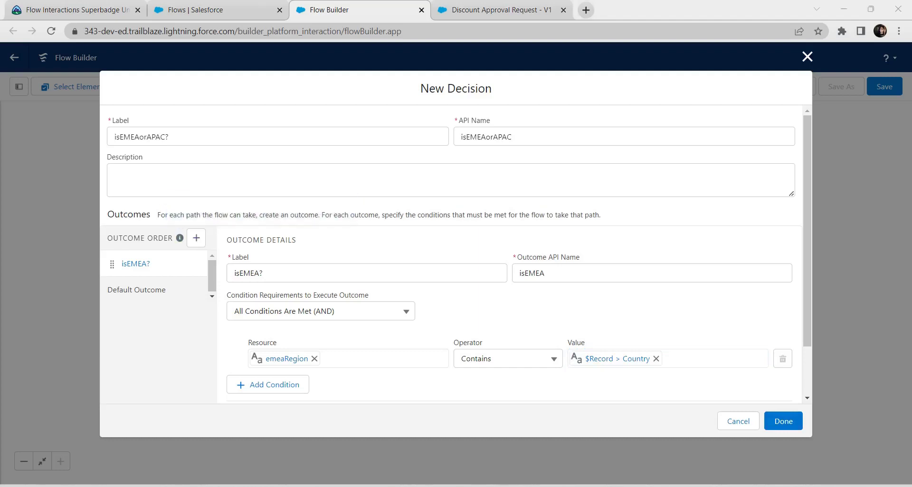
# Add a second outcome labelled isAPAC? with a condition on apacRegion using the Contains operator.
pyautogui.click(196, 238)
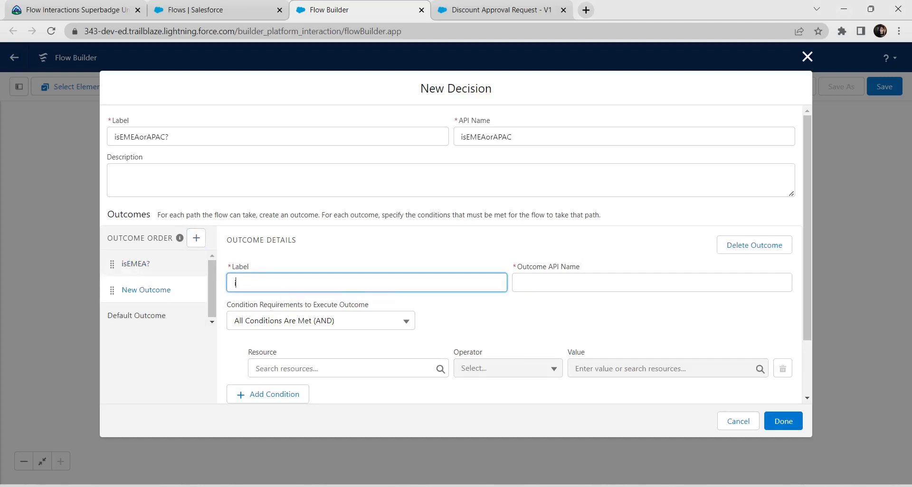
pyautogui.write('isAPAC?')
pyautogui.click(342, 369)
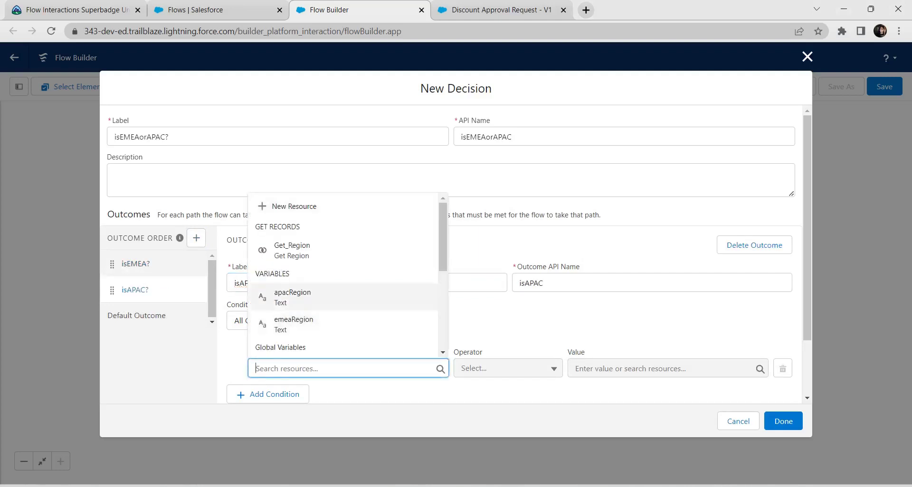
pyautogui.click(292, 298)
pyautogui.click(506, 369)
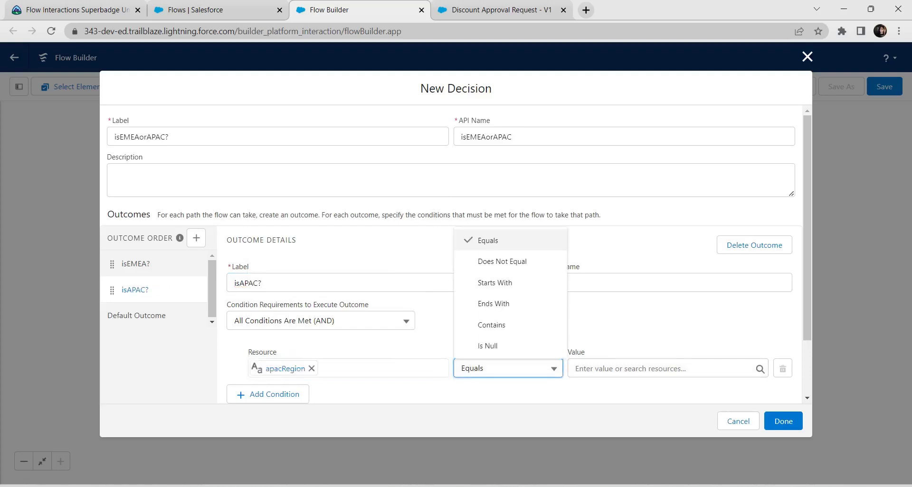
pyautogui.click(492, 325)
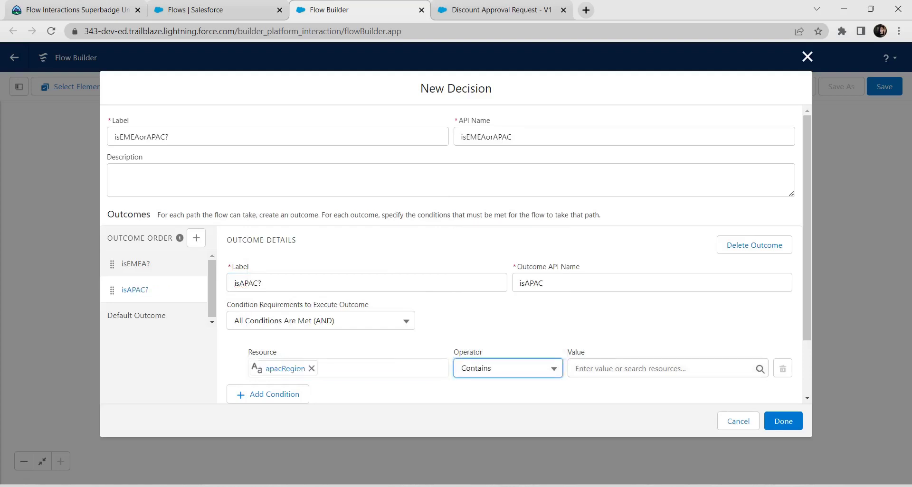
# Set the isAPAC? condition's comparison value to $Record > Country and finish the isEMEAorAPAC? decision.
pyautogui.click(660, 369)
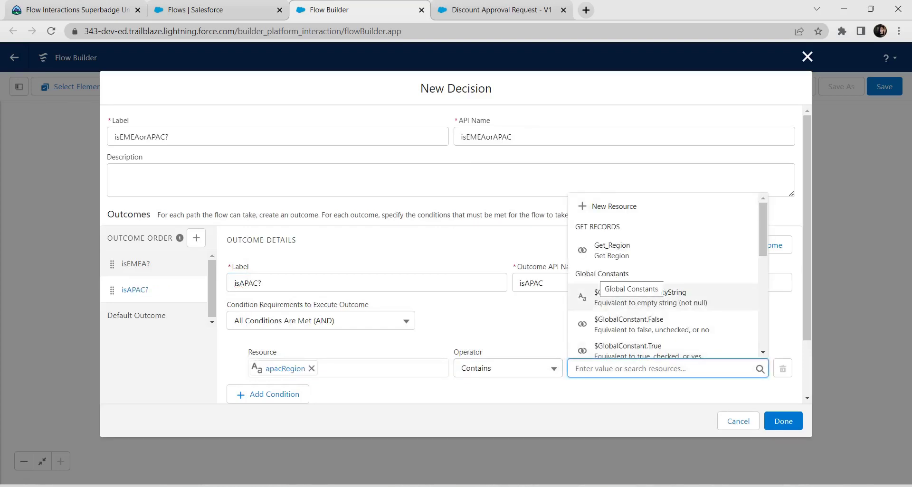
pyautogui.write('rec')
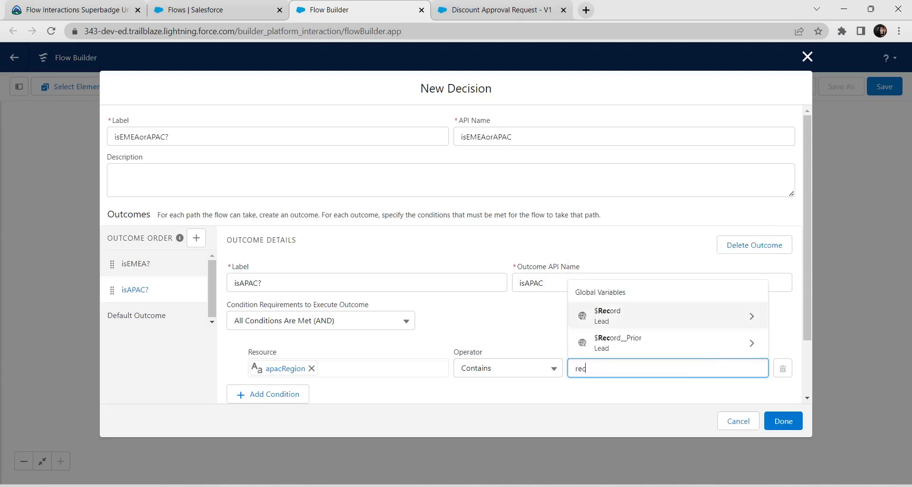
pyautogui.click(661, 321)
pyautogui.scroll(-2, 660, 323)
pyautogui.scroll(-5, 665, 275)
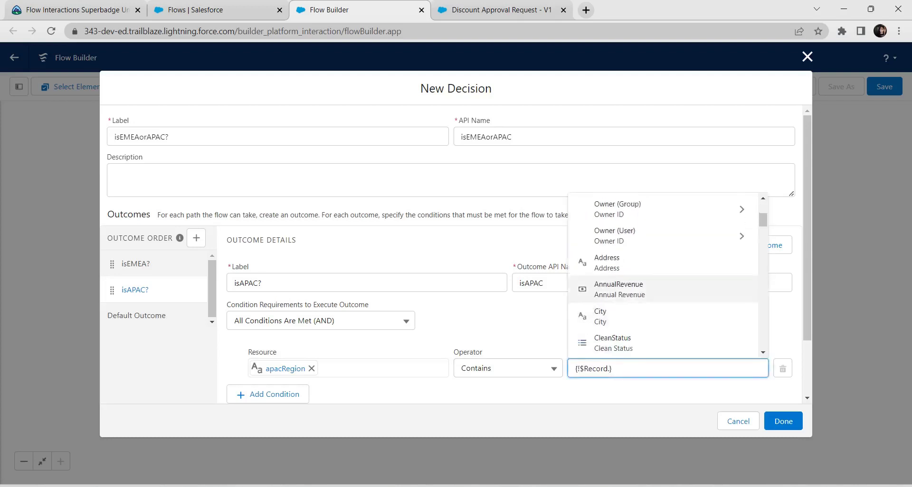
pyautogui.click(607, 277)
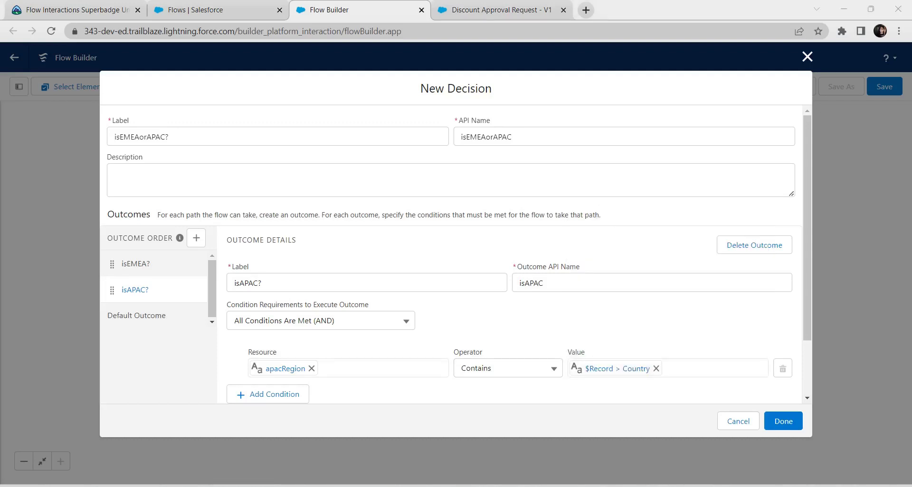
pyautogui.scroll(-3, 456, 257)
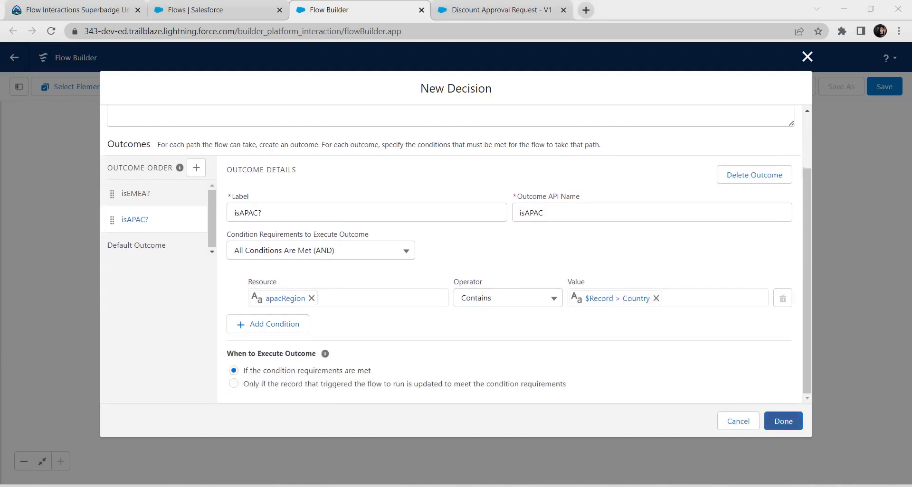
pyautogui.click(783, 421)
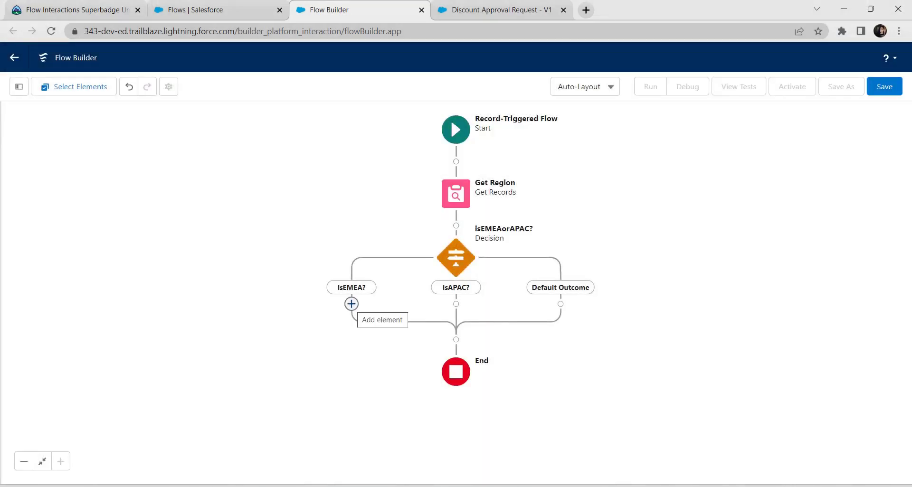
# Add an Update Triggering Record element labelled Update EMEA on the isEMEA? path.
pyautogui.click(351, 304)
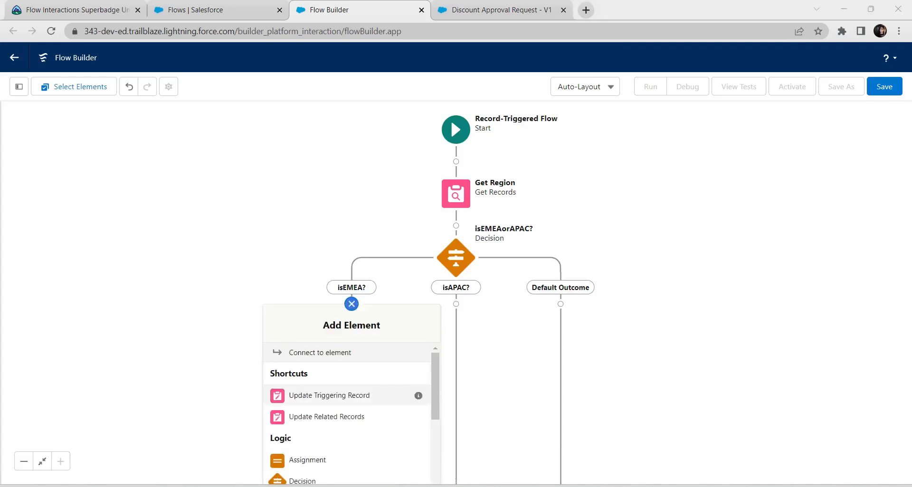
pyautogui.click(329, 395)
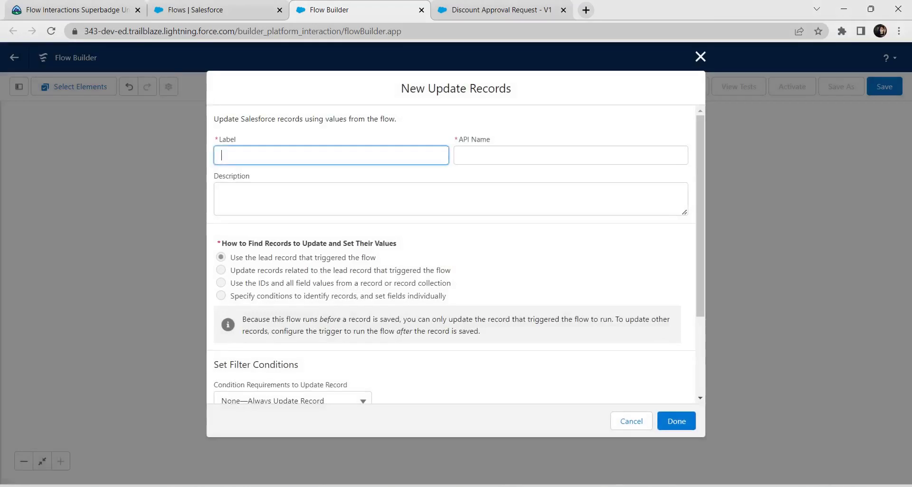
pyautogui.write('Update EMEA')
pyautogui.press('Tab')
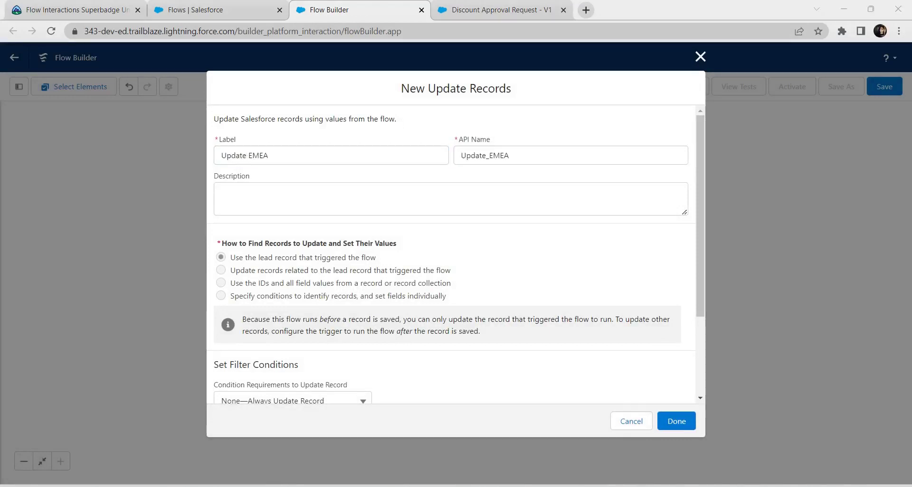
# Set the lead's Region__c field to the isEMEA resource in Update EMEA and finish the element.
pyautogui.scroll(-3, 451, 254)
pyautogui.click(322, 361)
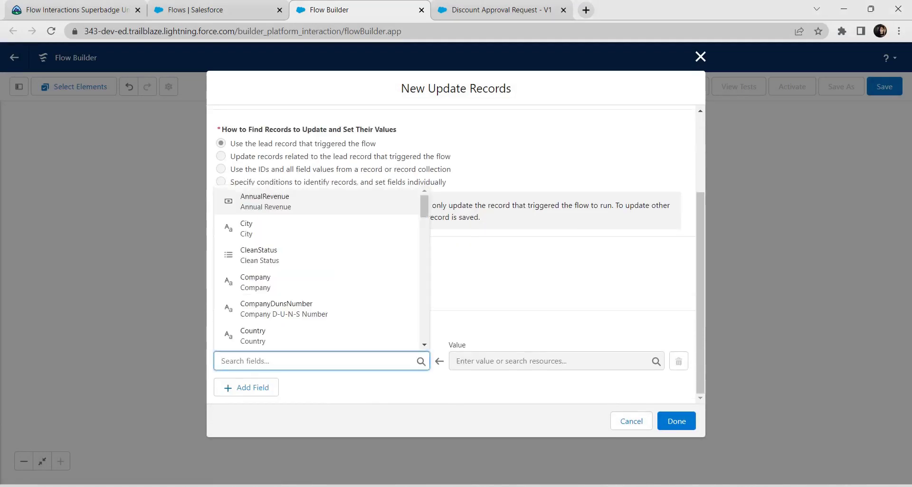
pyautogui.write('region')
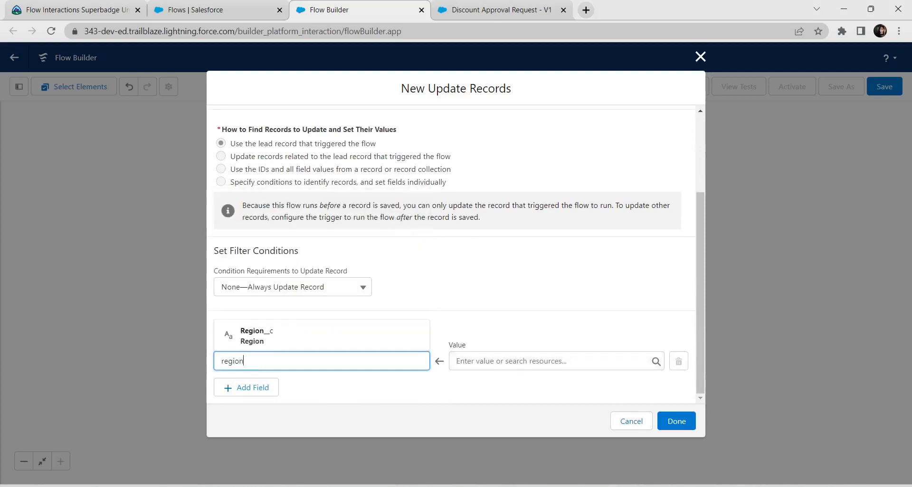
pyautogui.click(321, 336)
pyautogui.click(537, 362)
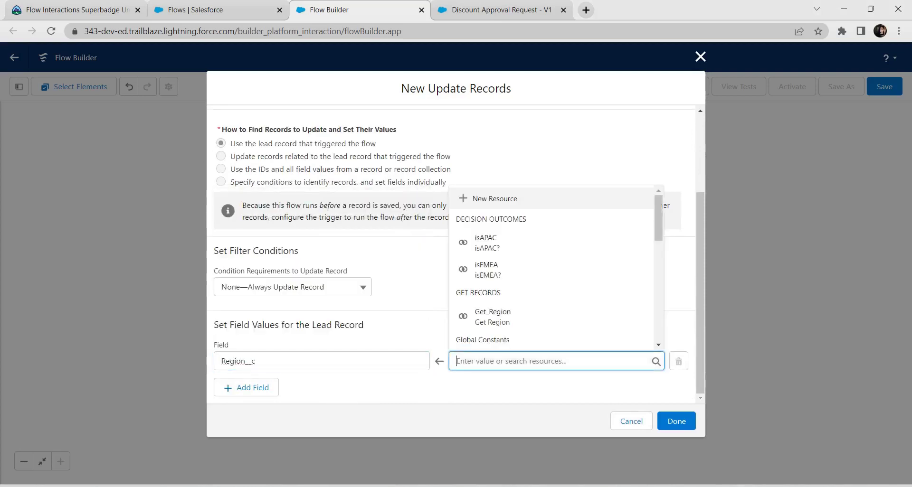
pyautogui.write('EM')
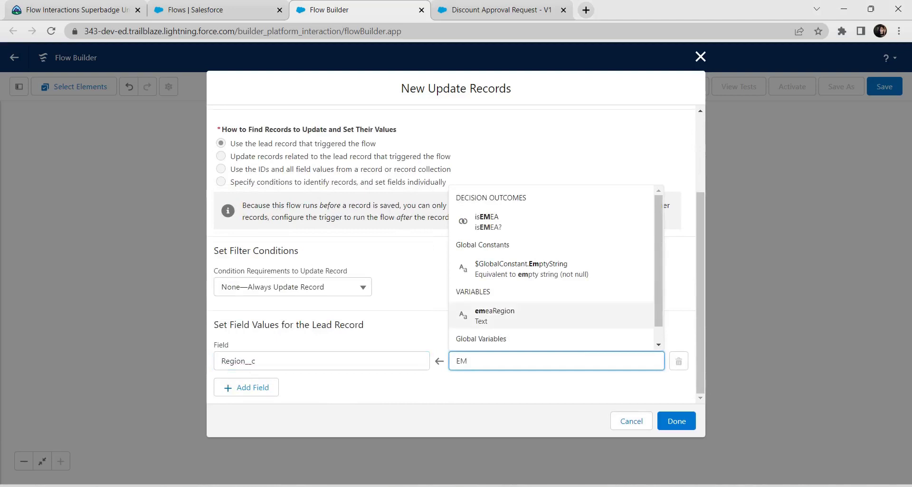
pyautogui.press('Return')
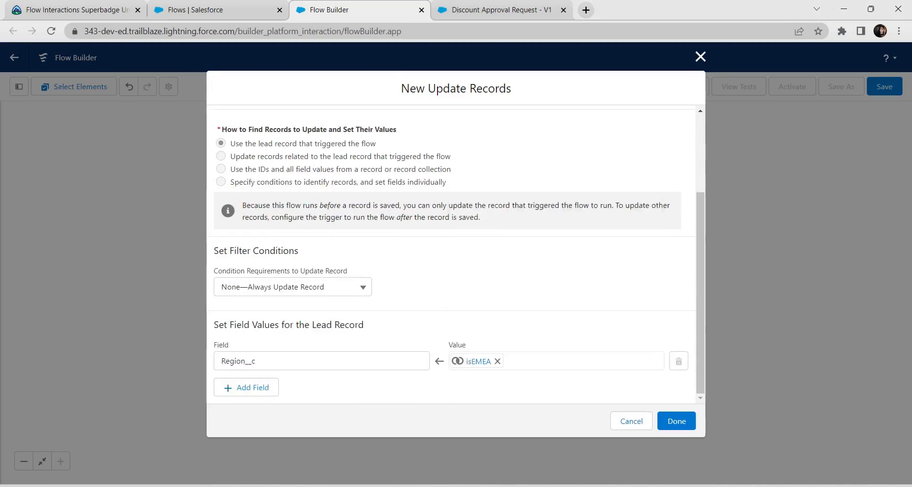
pyautogui.click(677, 422)
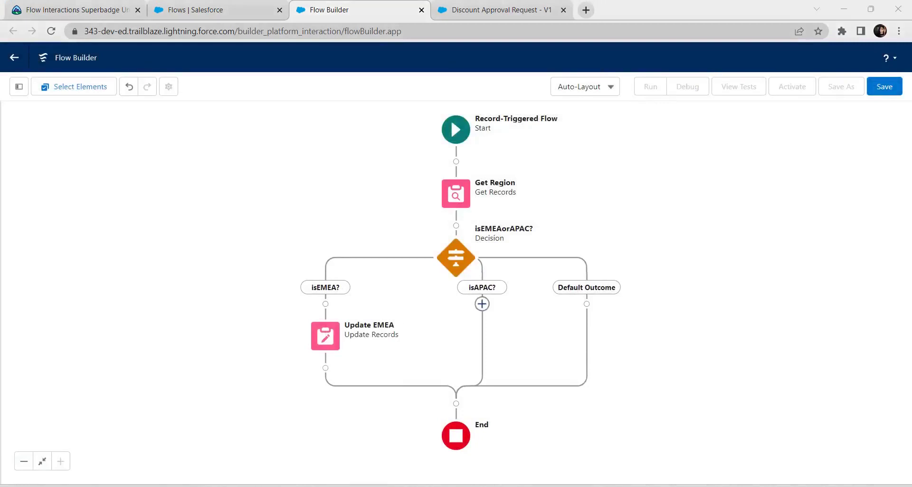
# Add an Update Triggering Record element labelled Update APAC on the isAPAC? path.
pyautogui.click(482, 304)
pyautogui.click(482, 304)
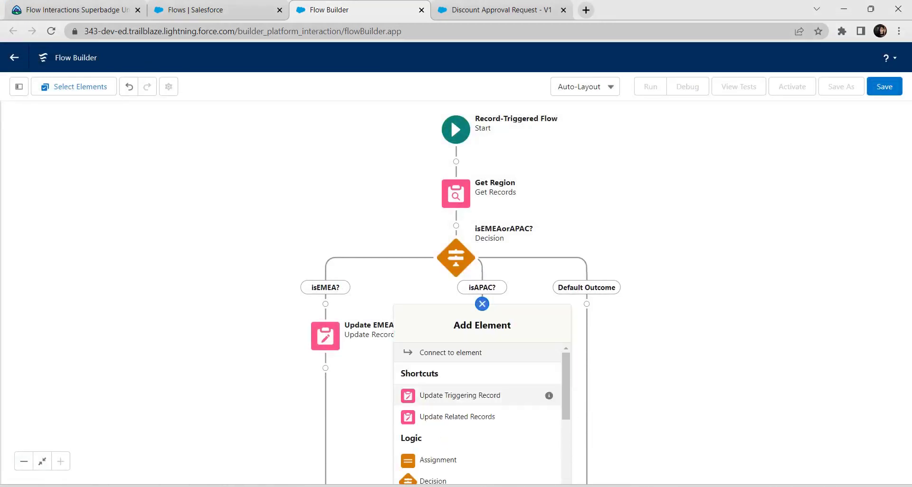
pyautogui.click(460, 395)
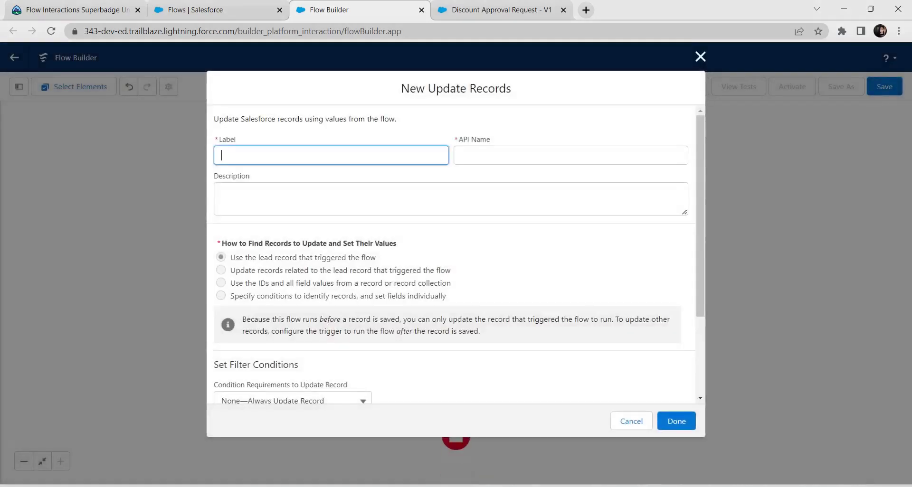
pyautogui.write('Update APAC')
pyautogui.scroll(-3, 451, 256)
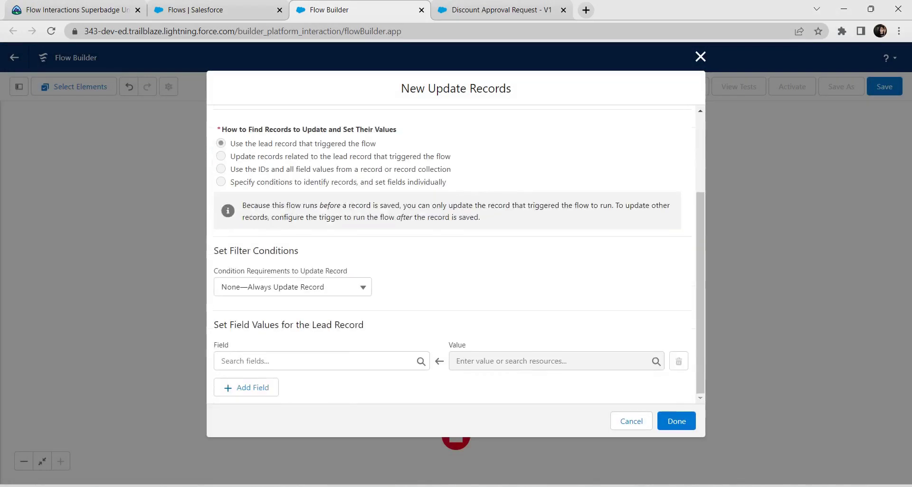
pyautogui.scroll(3, 452, 256)
pyautogui.click(451, 233)
# Set the lead's Region__c field to the isAPAC resource in Update APAC and finish the element.
pyautogui.scroll(-3, 451, 256)
pyautogui.click(314, 362)
pyautogui.write('region')
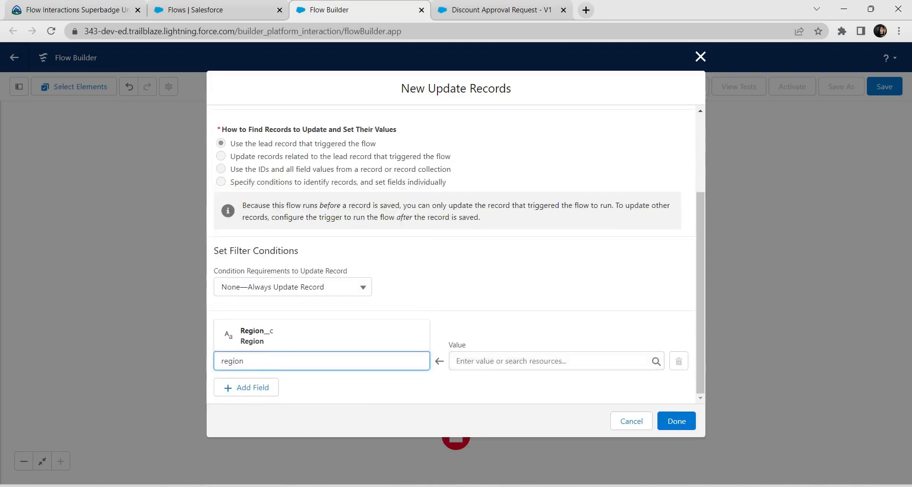
pyautogui.click(285, 336)
pyautogui.click(513, 362)
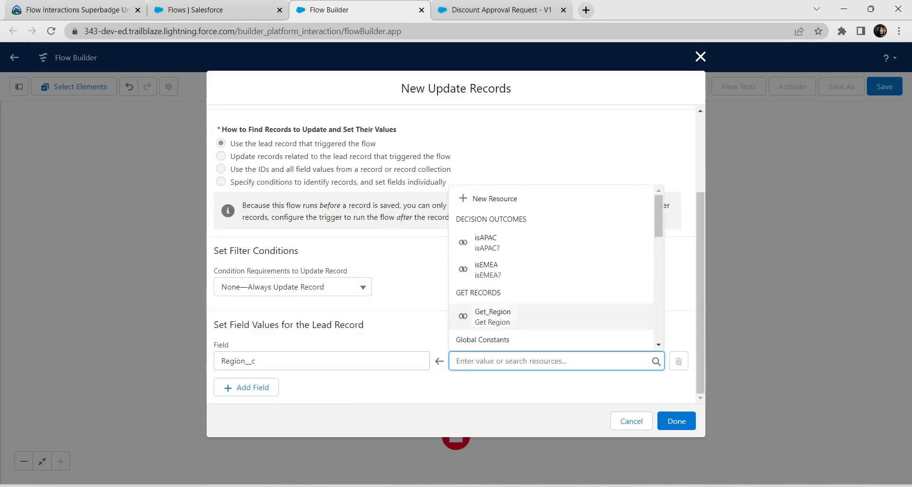
pyautogui.click(485, 242)
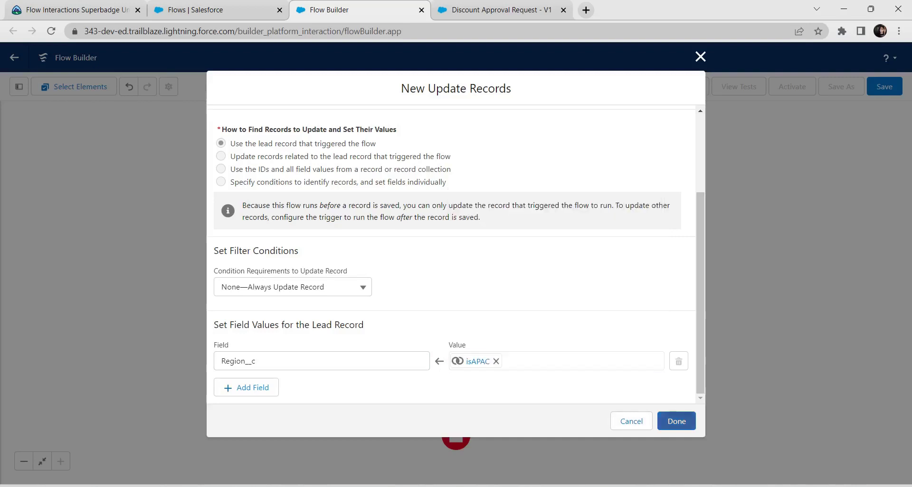
pyautogui.click(676, 421)
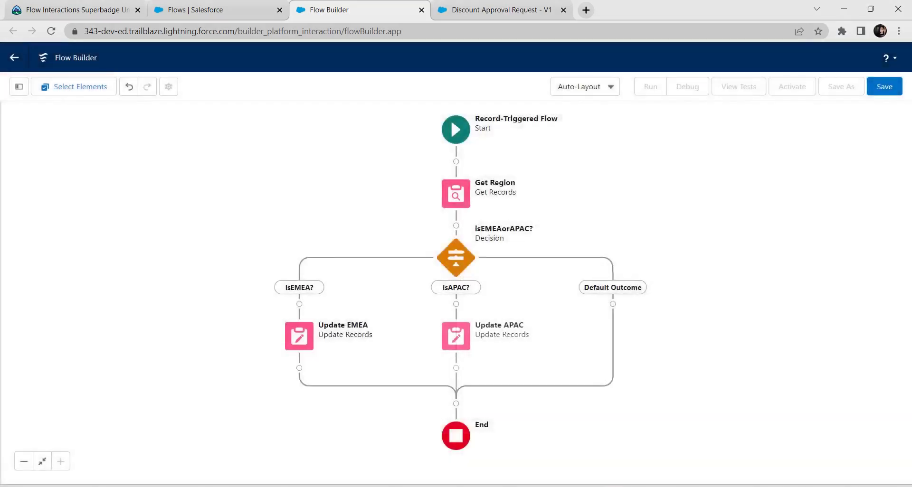
# Start saving the flow and look up its required name in the Case 5623 requirements on the Trailhead page.
pyautogui.click(884, 86)
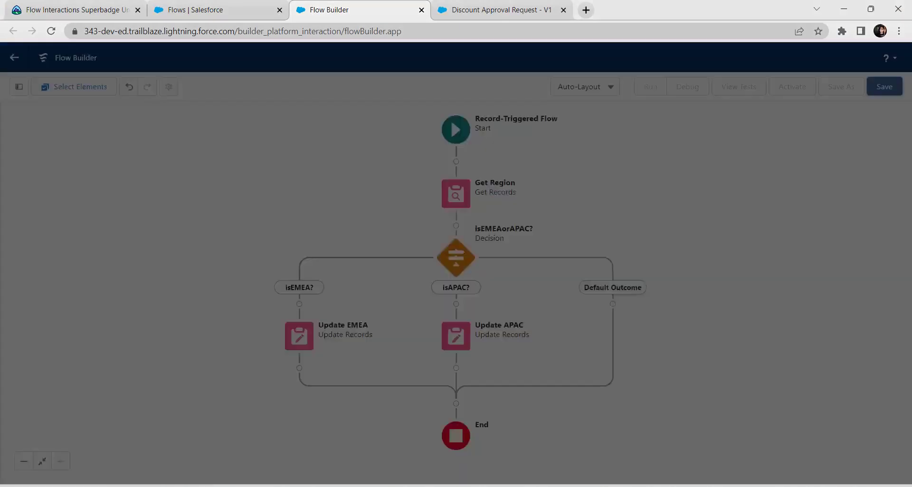
pyautogui.click(76, 10)
pyautogui.scroll(3, 451, 281)
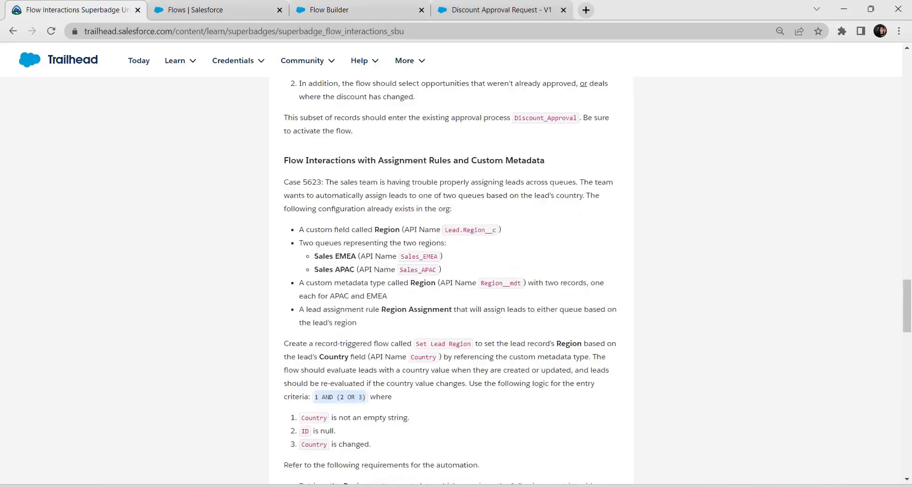
pyautogui.scroll(5, 451, 285)
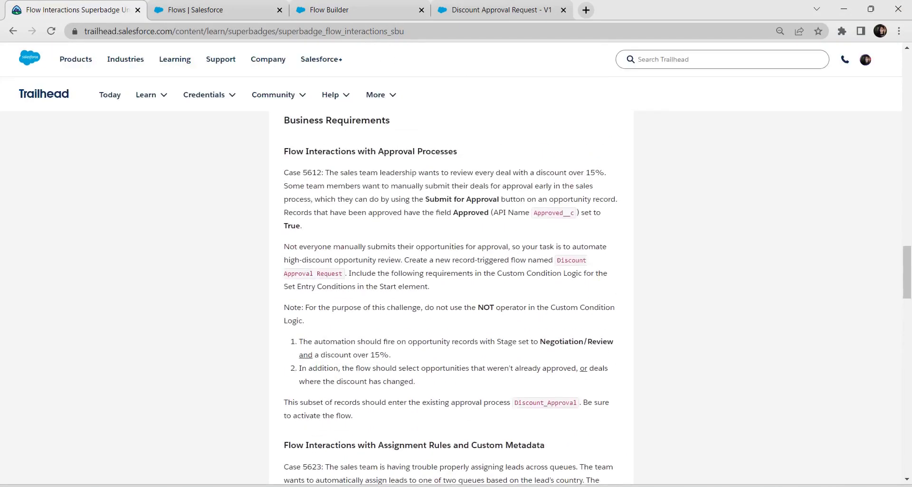
pyautogui.scroll(3, 451, 285)
pyautogui.scroll(-5, 451, 285)
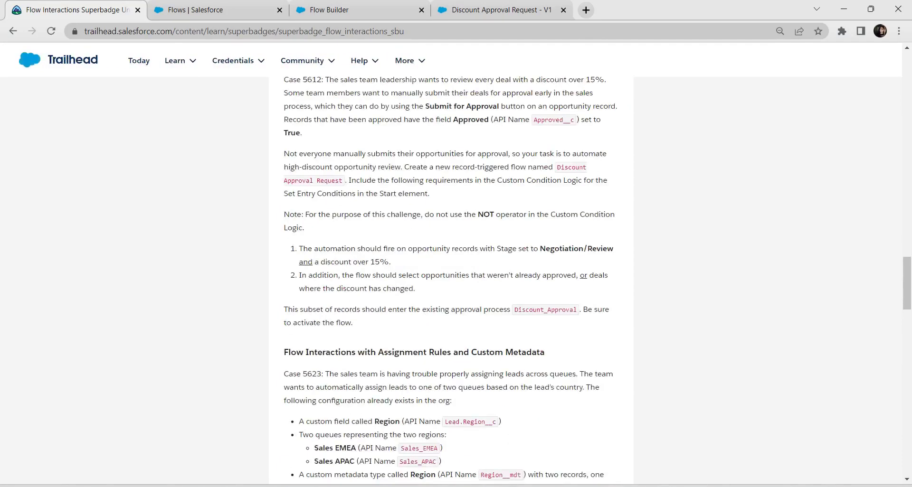
pyautogui.scroll(-5, 451, 280)
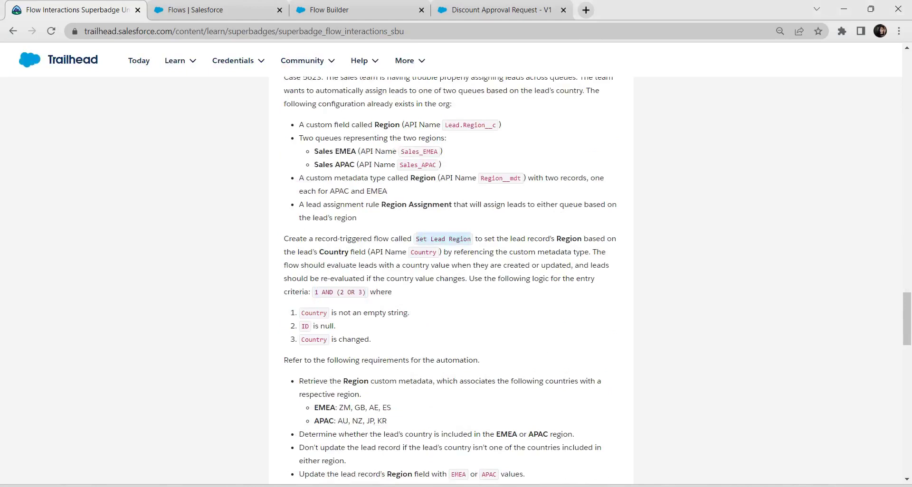
# Return to Flow Builder, save the flow with the label Set Lead Region and activate it.
pyautogui.click(361, 10)
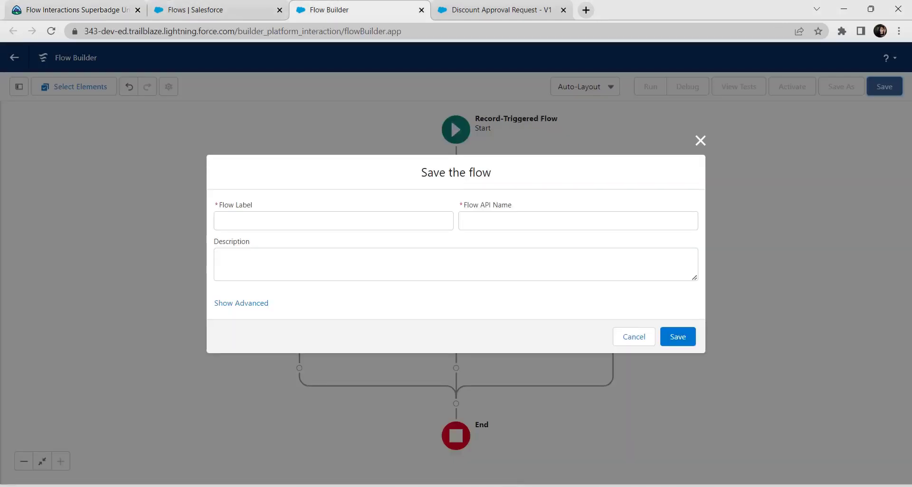
pyautogui.write('Set Lead Region')
pyautogui.click(333, 264)
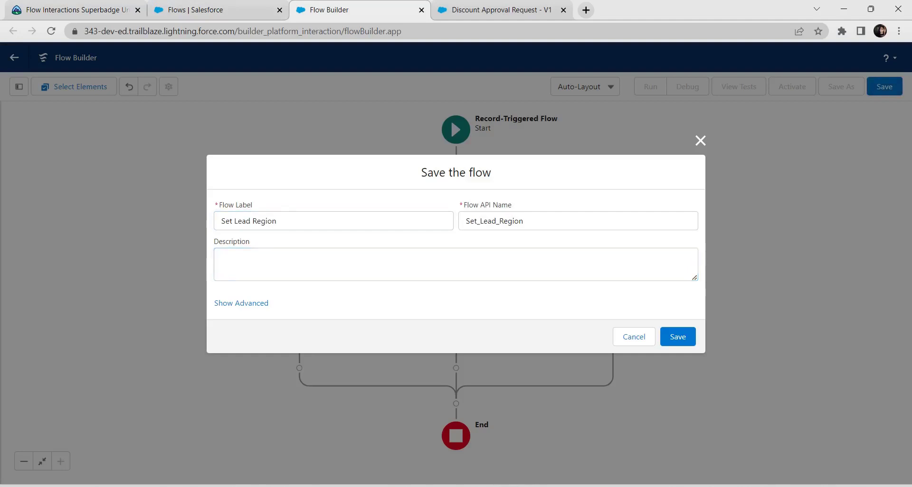
pyautogui.click(677, 337)
pyautogui.press('Return')
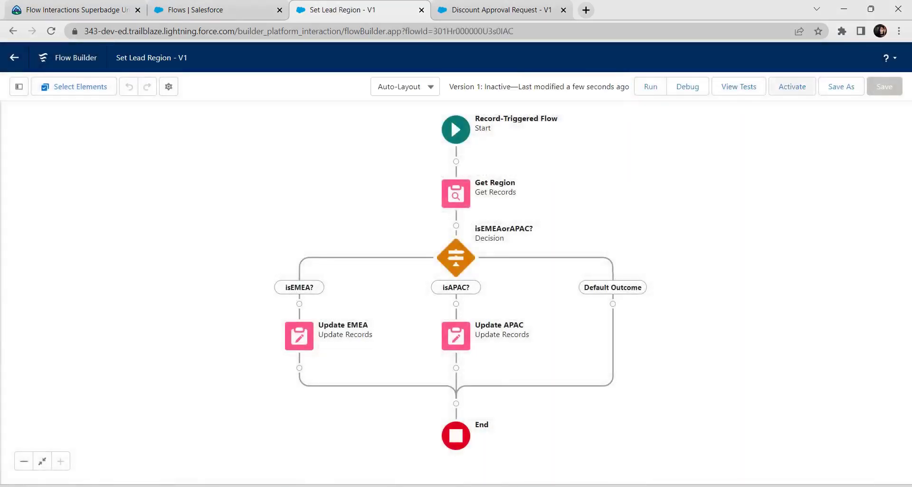
pyautogui.click(791, 86)
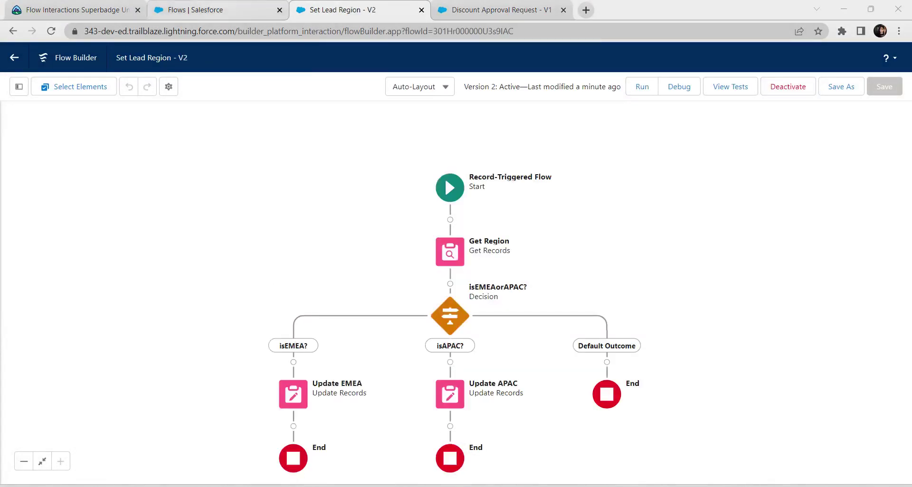
# Open the Sales APAC Lead Rating and Sales EMEA Lead Rating flows from the Setup list of all flows.
pyautogui.click(216, 9)
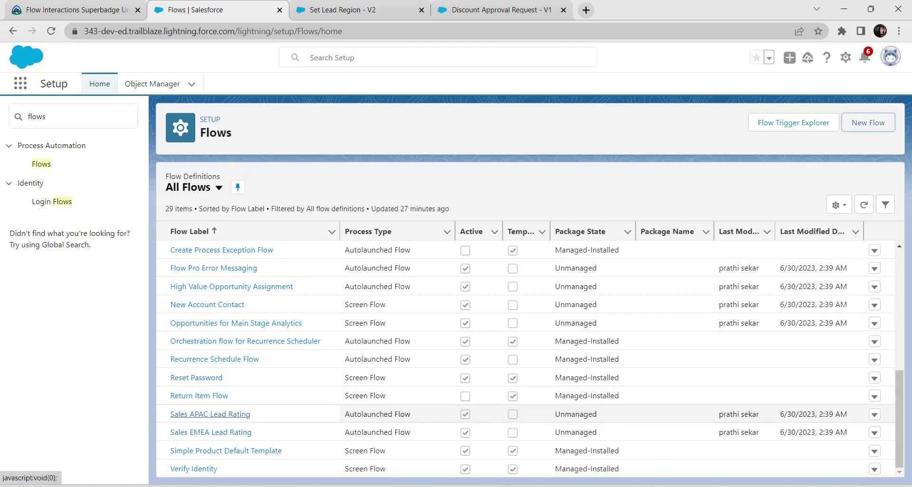
pyautogui.click(210, 414)
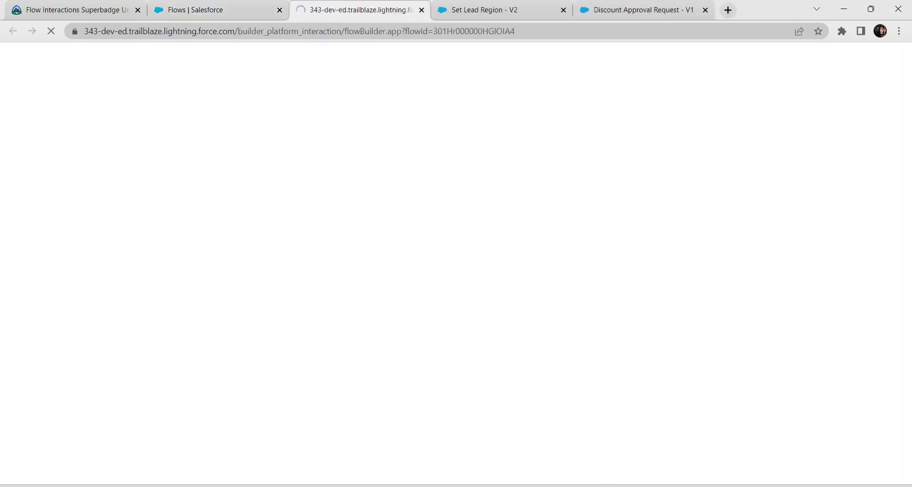
pyautogui.click(214, 10)
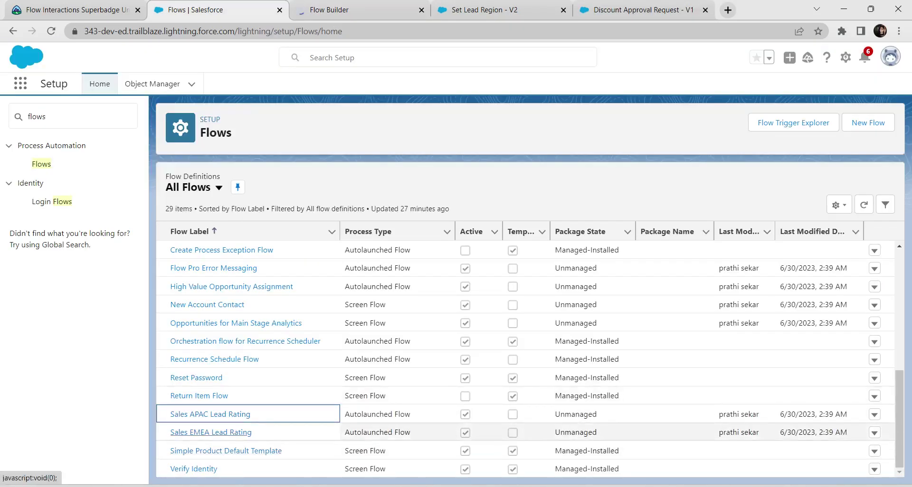
pyautogui.click(211, 432)
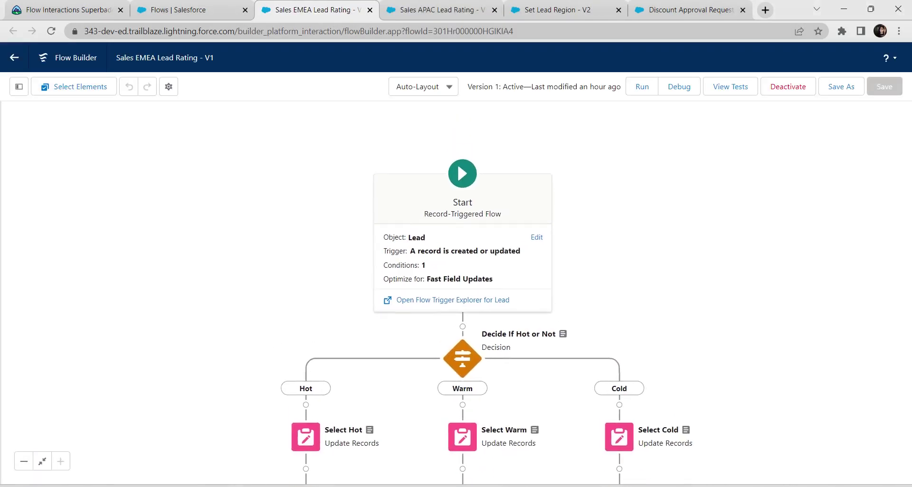
# Add an entry condition to the Sales EMEA Lead Rating flow's start requiring Region__c to equal EMEA.
pyautogui.click(537, 238)
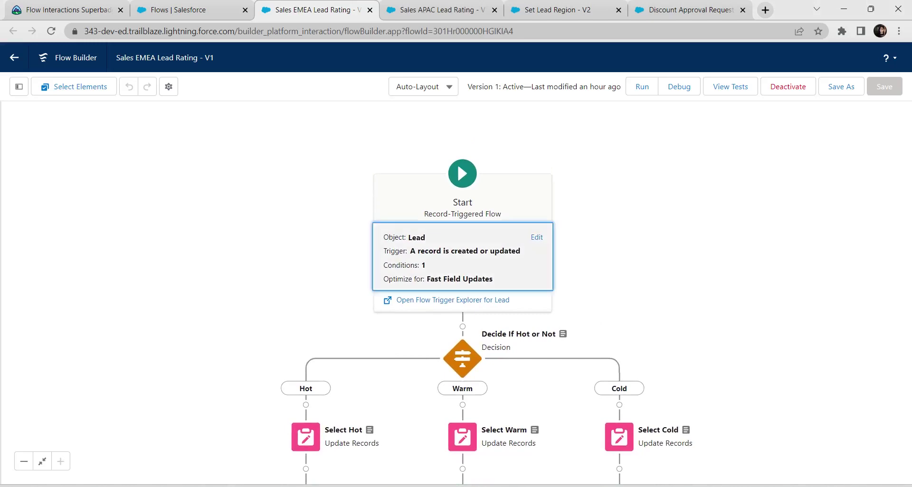
pyautogui.scroll(-4, 536, 237)
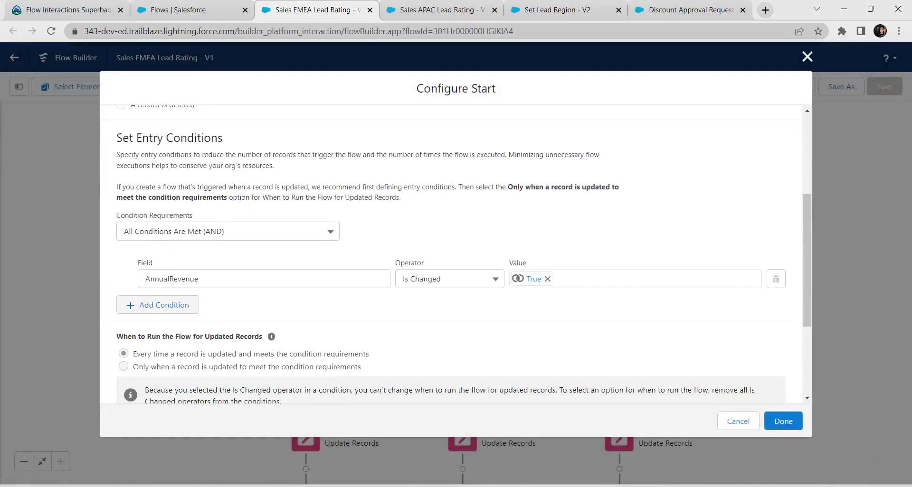
pyautogui.click(157, 305)
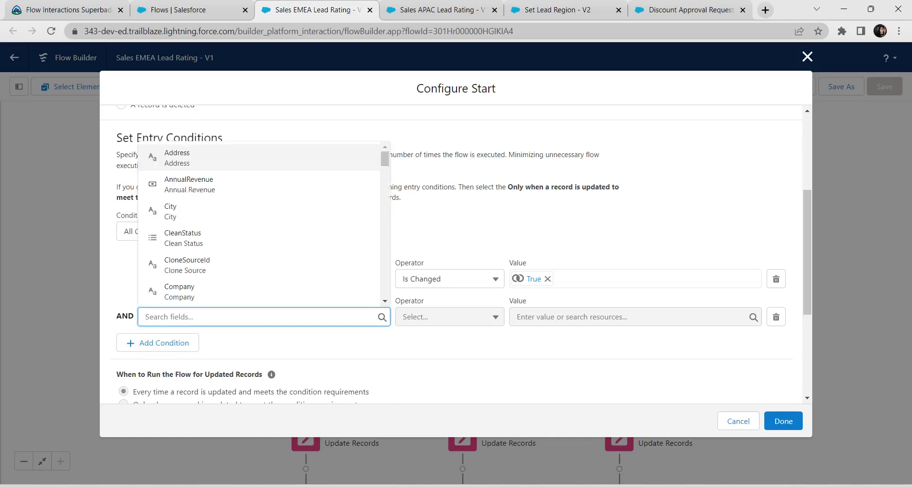
pyautogui.write('REGIO')
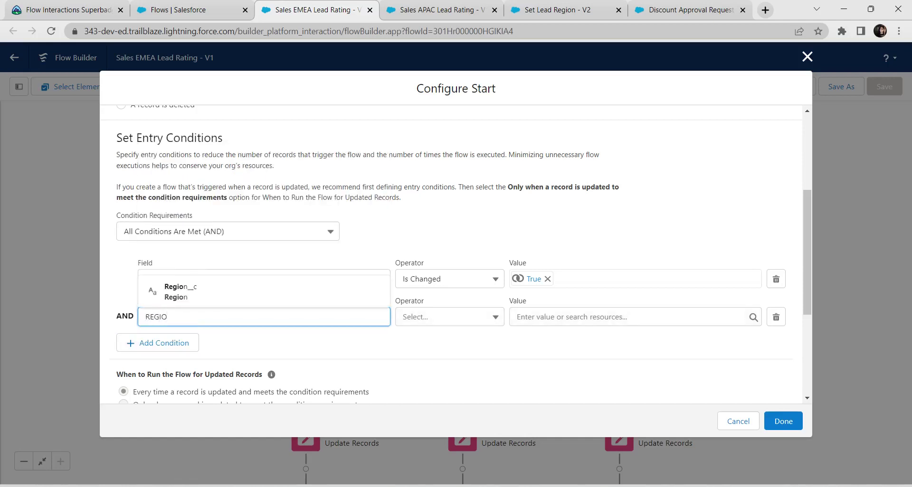
pyautogui.click(181, 292)
pyautogui.click(449, 317)
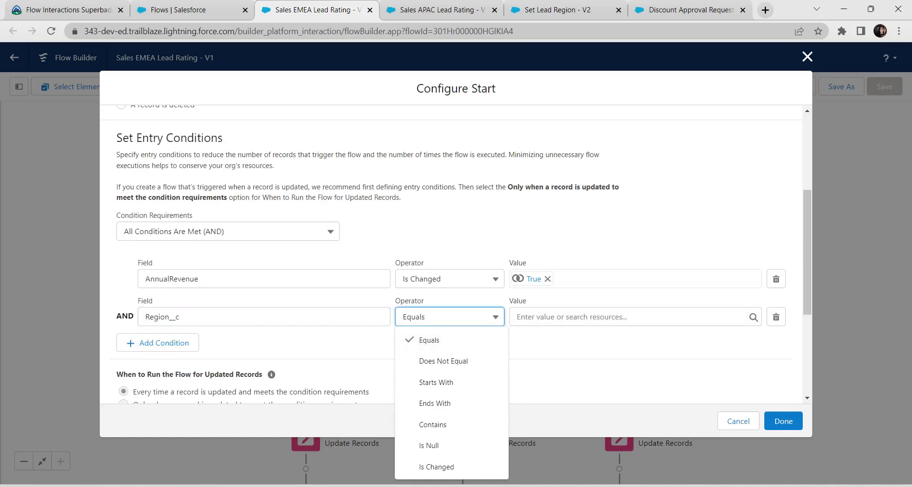
pyautogui.press('Return')
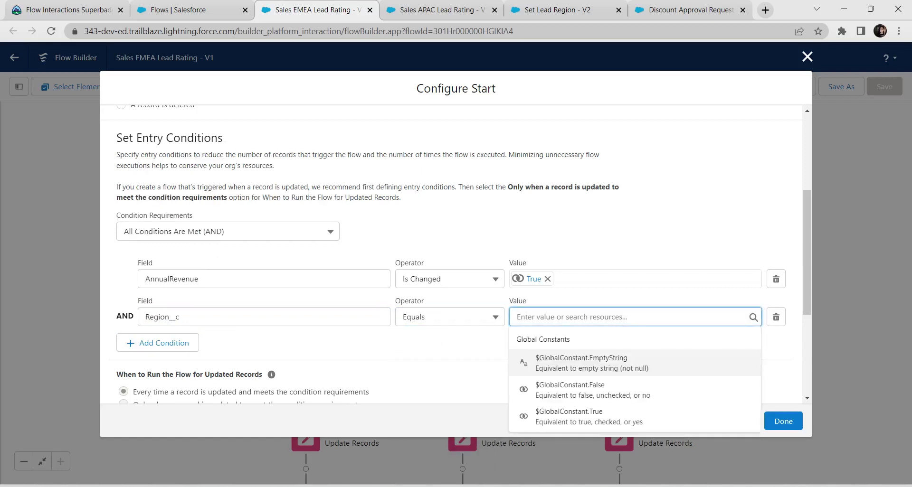
pyautogui.write('EMEA')
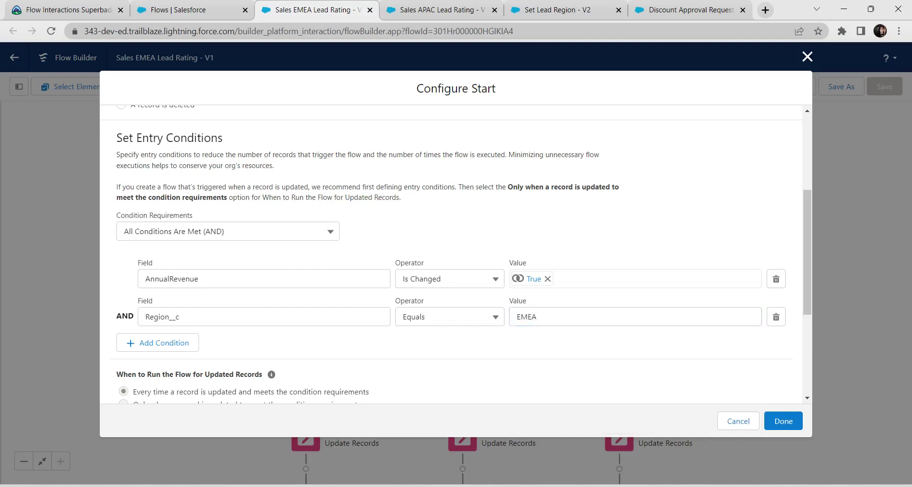
pyautogui.scroll(-4, 452, 255)
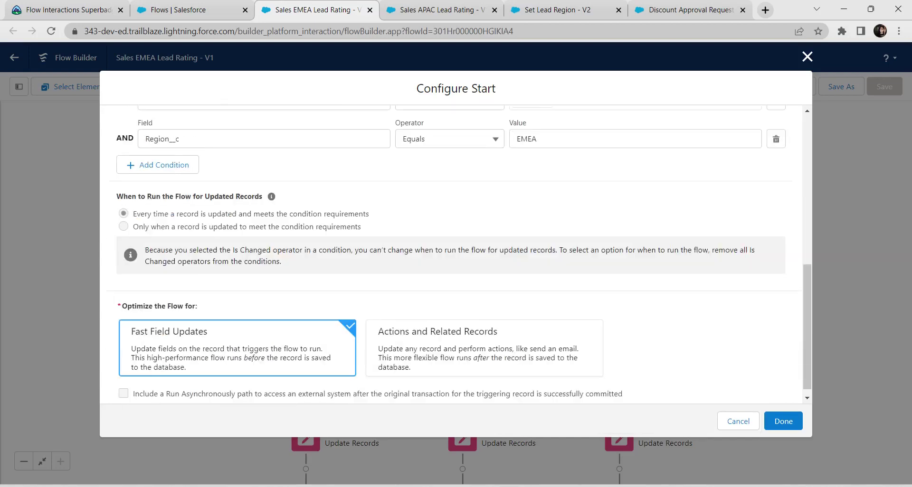
pyautogui.click(783, 421)
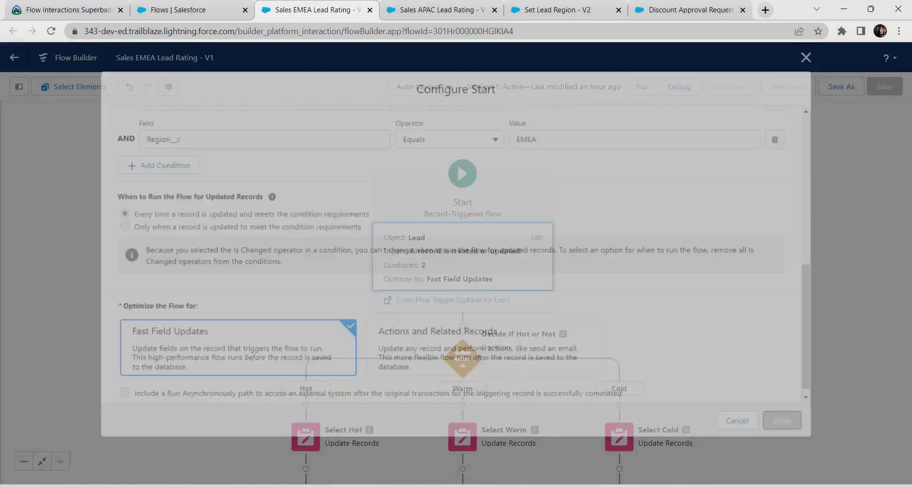
# Save the Sales EMEA Lead Rating flow as a new version and activate it.
pyautogui.click(841, 87)
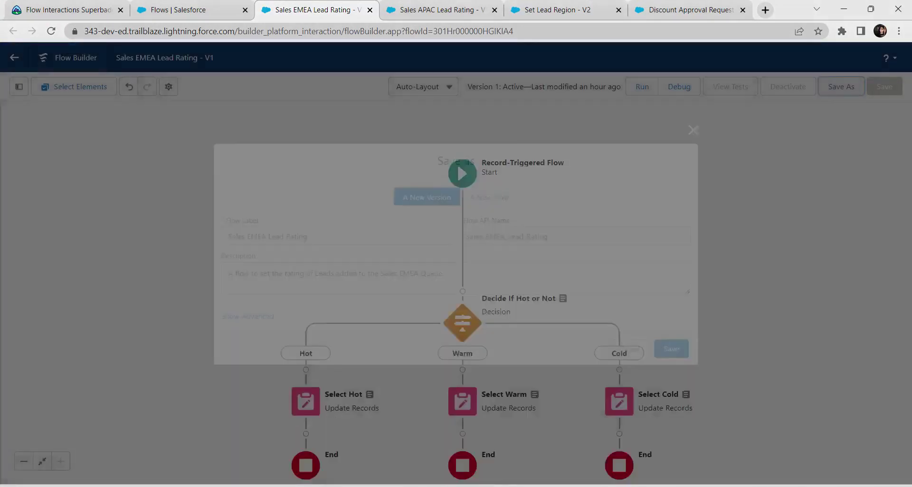
pyautogui.click(678, 351)
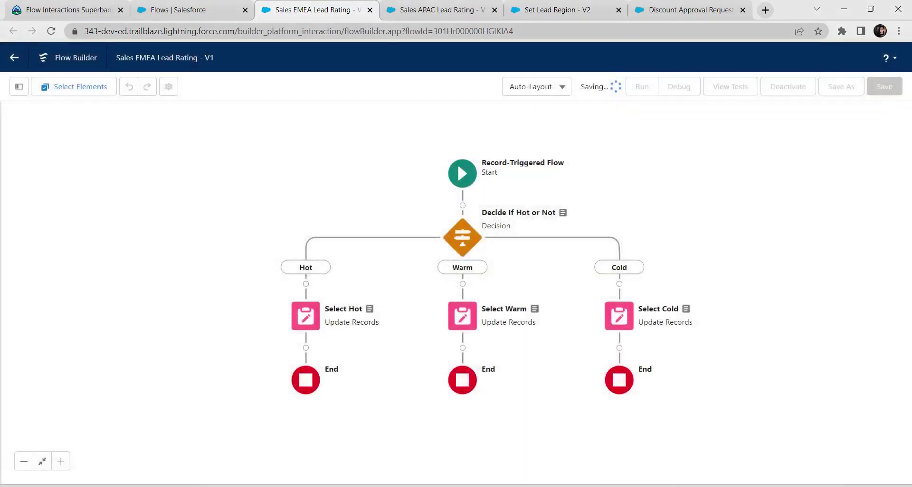
pyautogui.click(792, 87)
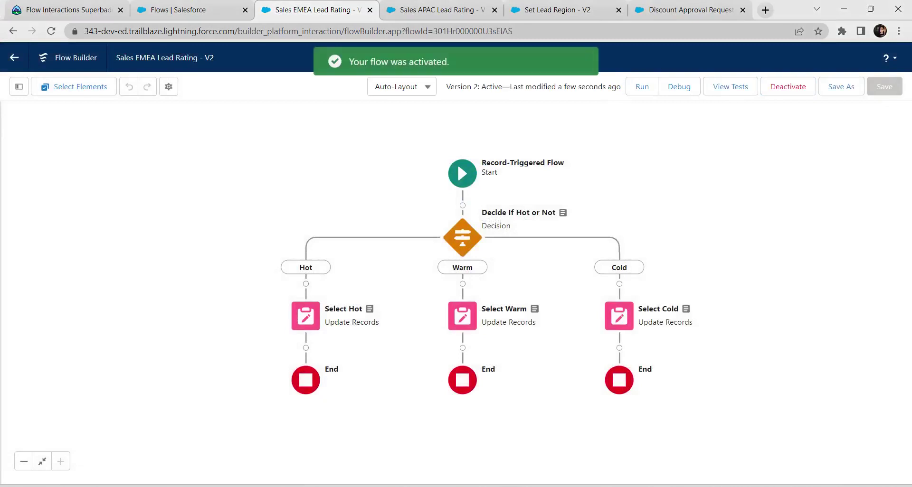
# Add an entry condition to the Sales APAC Lead Rating flow's start requiring Region__c to equal APAC.
pyautogui.click(436, 9)
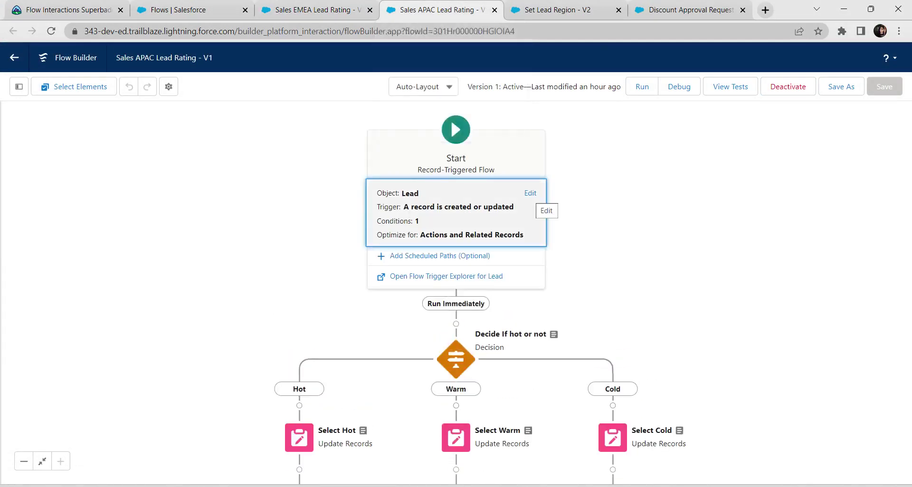
pyautogui.click(530, 193)
pyautogui.scroll(-4, 452, 256)
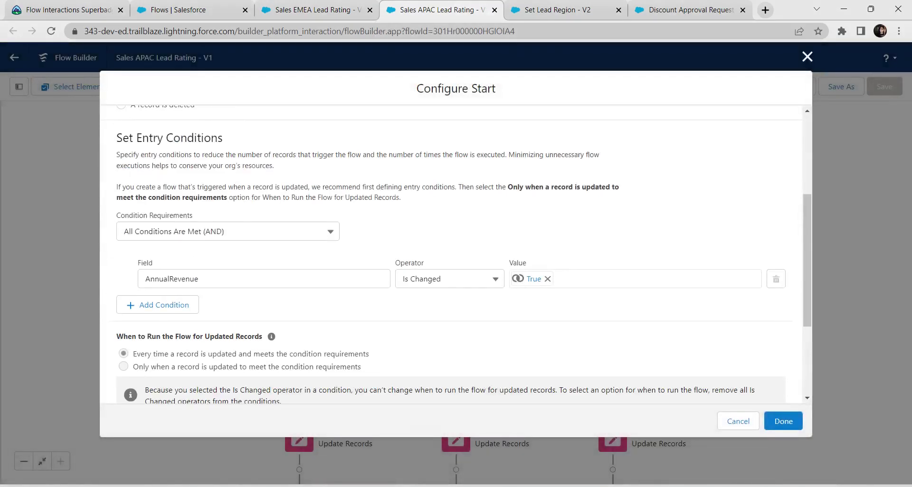
pyautogui.click(158, 305)
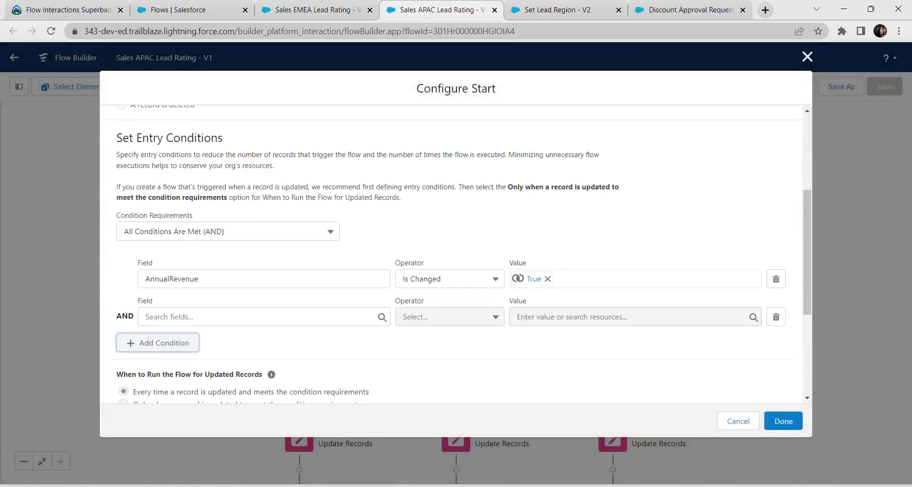
pyautogui.click(238, 316)
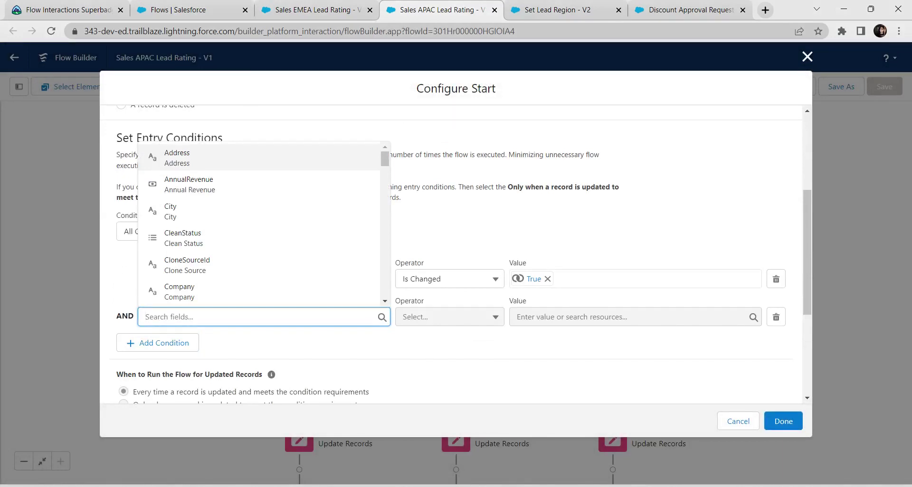
pyautogui.write('RE')
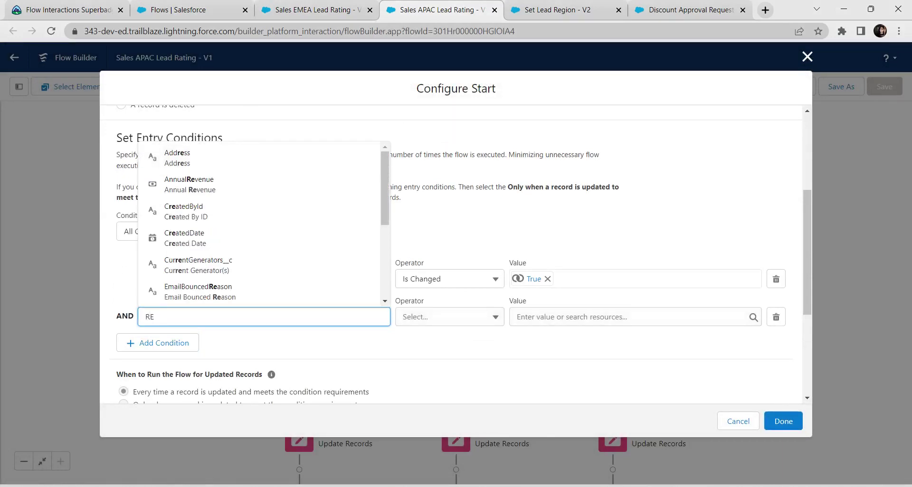
pyautogui.write('io')
pyautogui.press('BackSpace')
pyautogui.press('BackSpace')
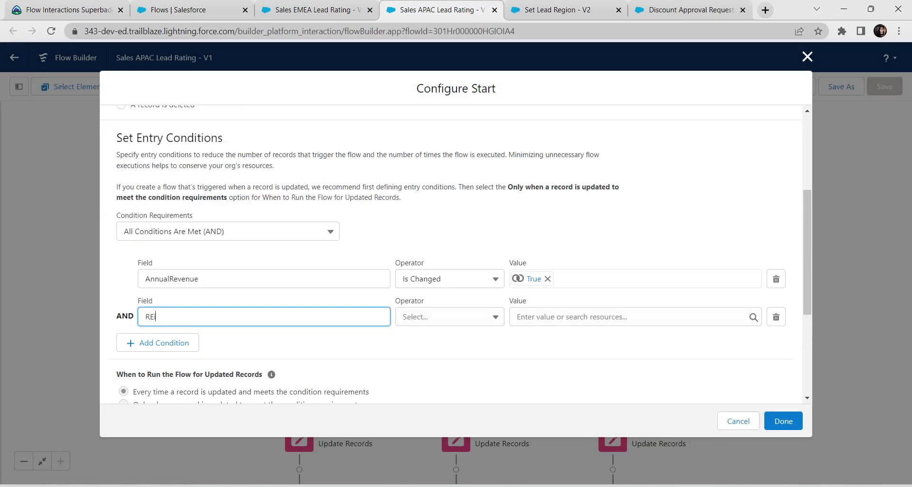
pyautogui.write('gi')
pyautogui.press('Down')
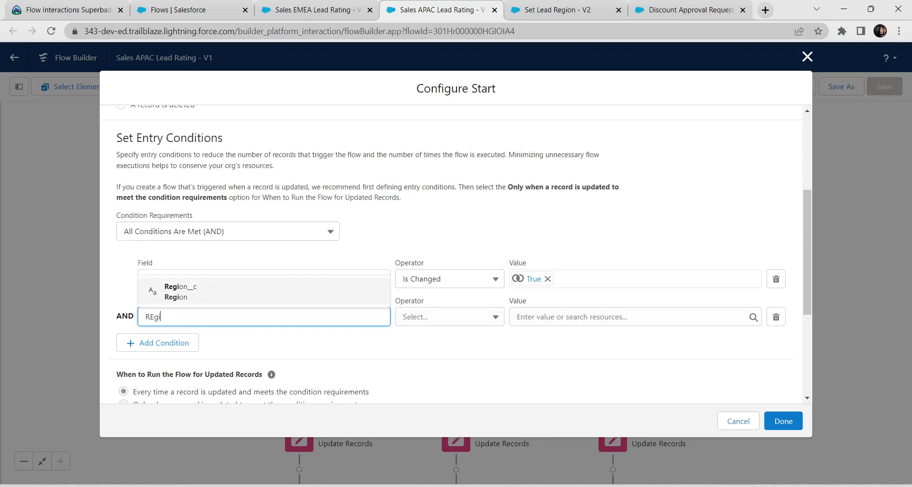
pyautogui.press('Return')
pyautogui.click(634, 317)
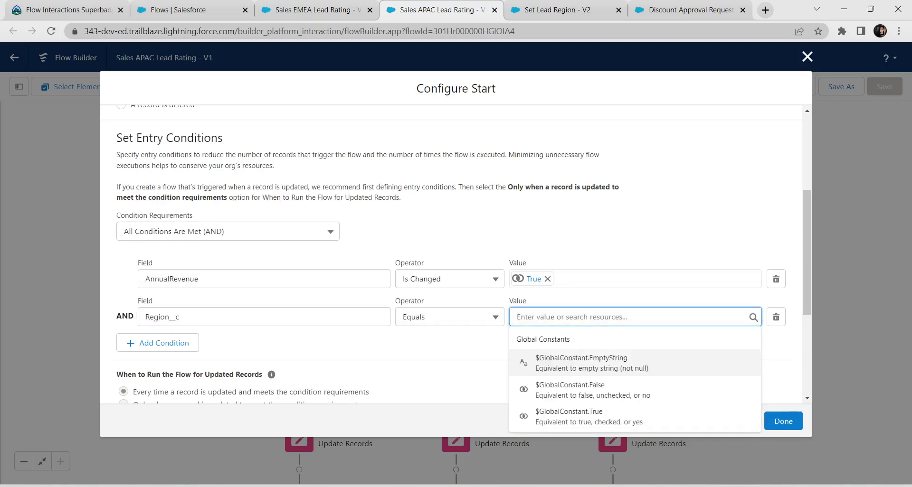
pyautogui.write('APAC')
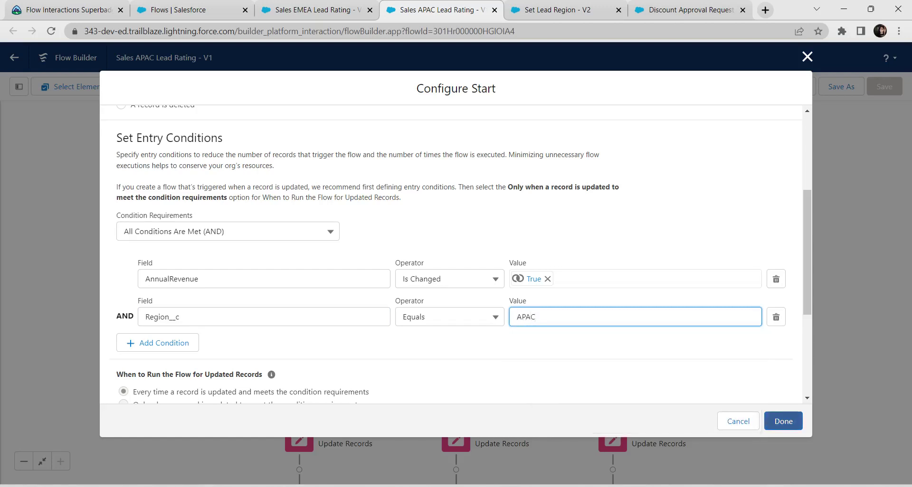
pyautogui.click(783, 422)
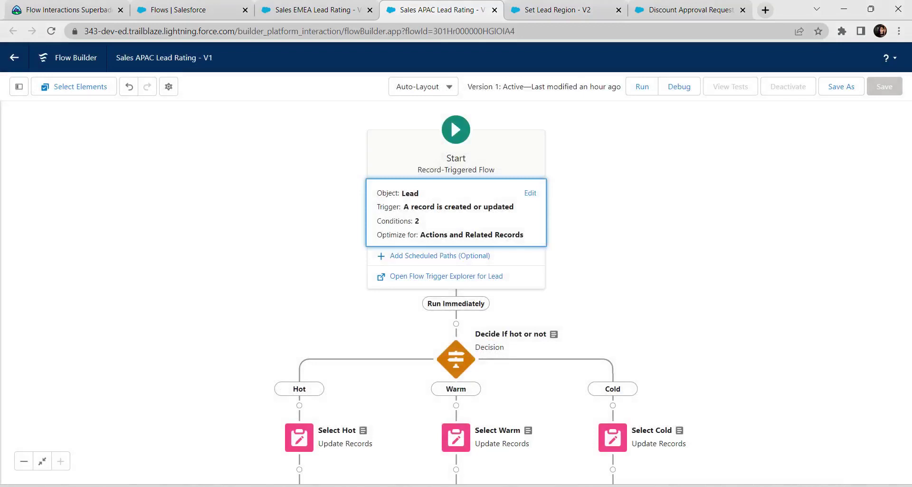
# Save the Sales APAC Lead Rating flow as a new version and activate it.
pyautogui.click(841, 87)
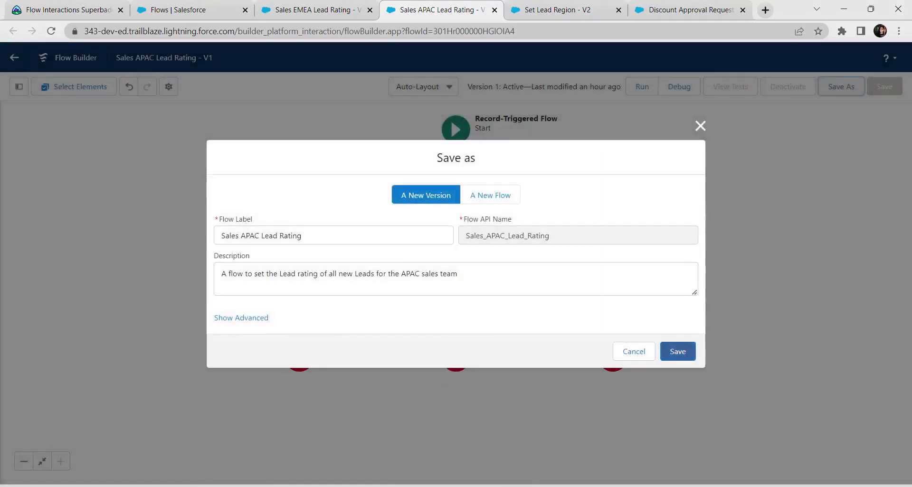
pyautogui.click(678, 351)
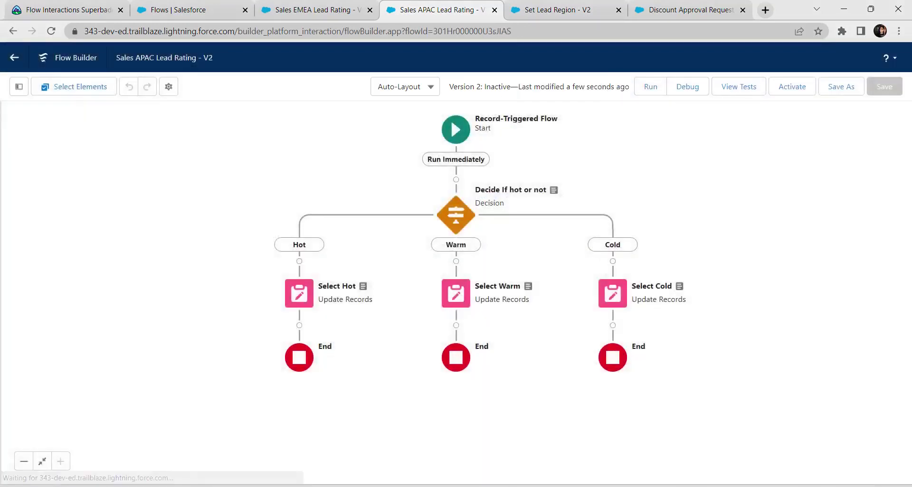
pyautogui.click(792, 86)
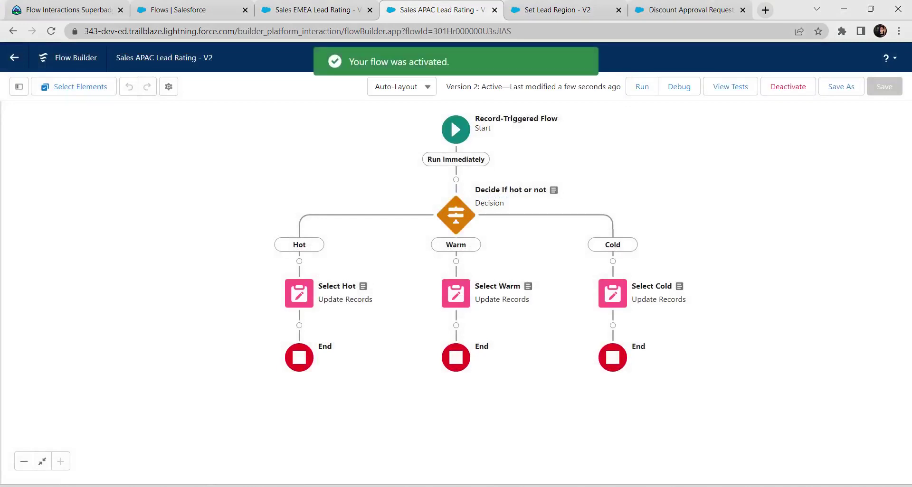
# Return to the Trailhead superbadge page, run the challenge check starting with Case 5612 and dismiss the superbadge dialog.
pyautogui.click(69, 10)
pyautogui.scroll(-10, 451, 281)
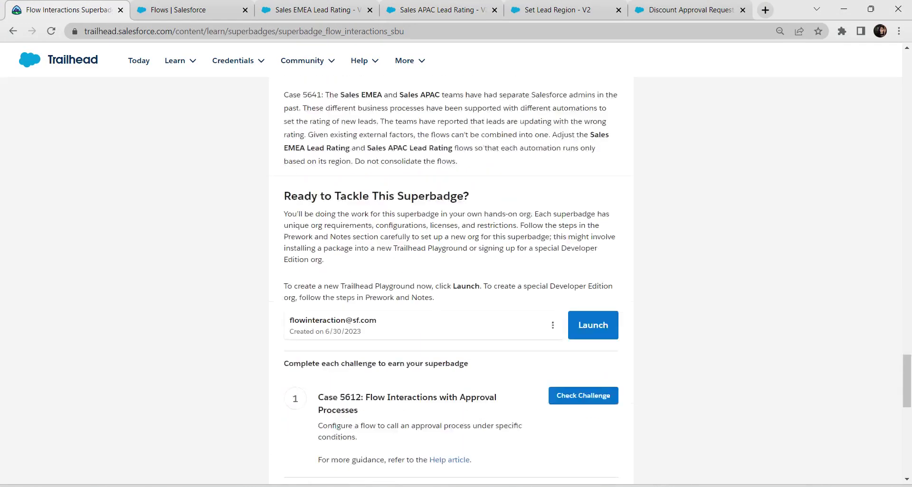
pyautogui.scroll(-5, 451, 280)
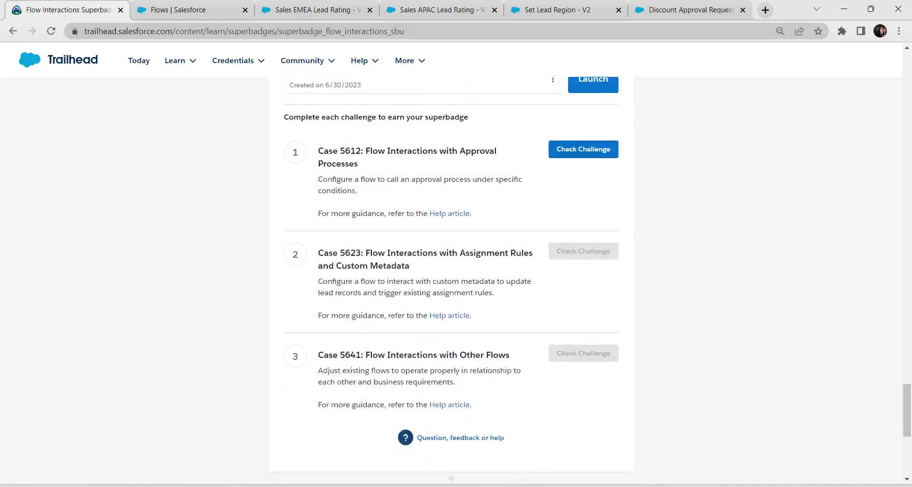
pyautogui.click(583, 149)
pyautogui.click(611, 300)
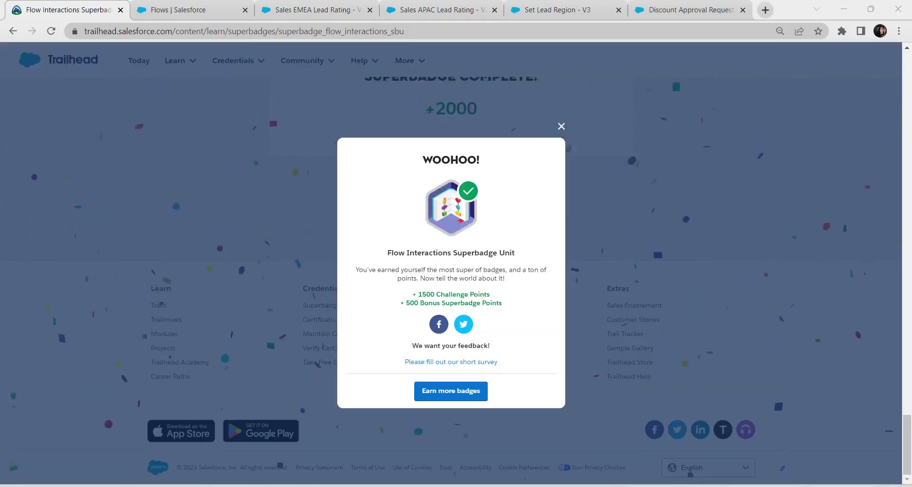
pyautogui.click(561, 127)
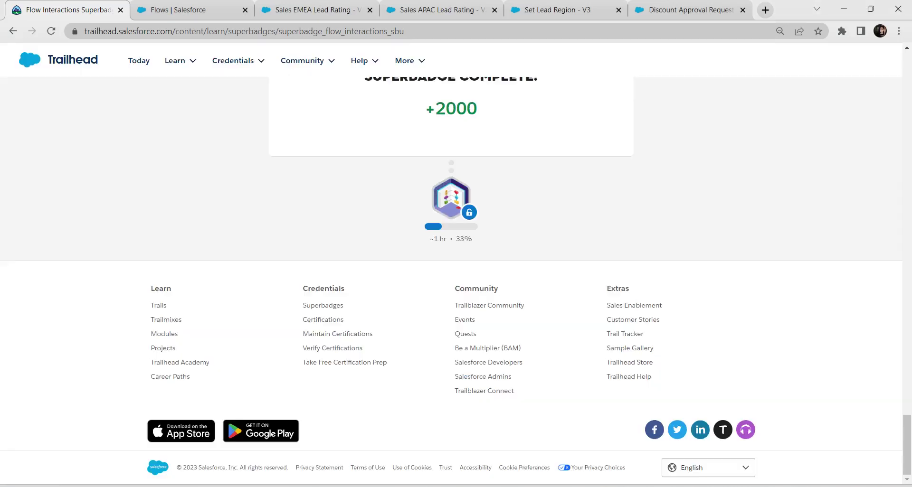
# Switch to the Set Lead Region flow and examine the Region__c value assigned in the Update EMEA element.
pyautogui.scroll(15, 451, 281)
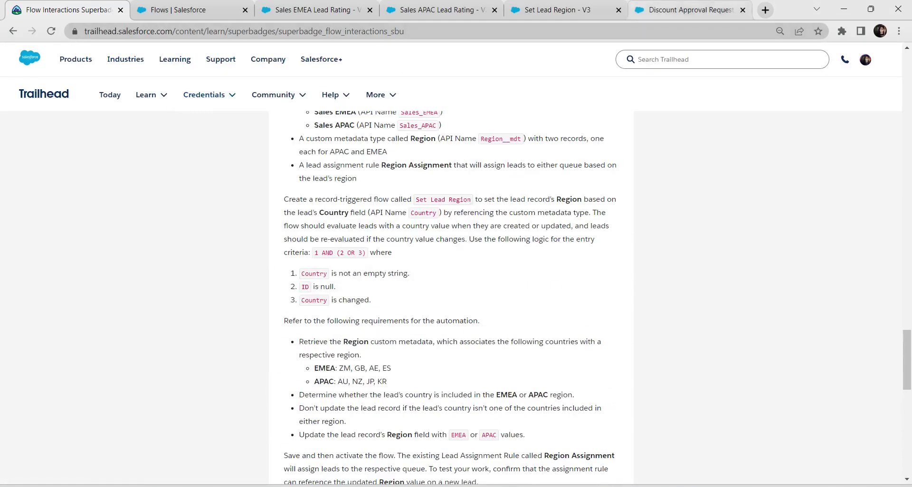
pyautogui.click(556, 10)
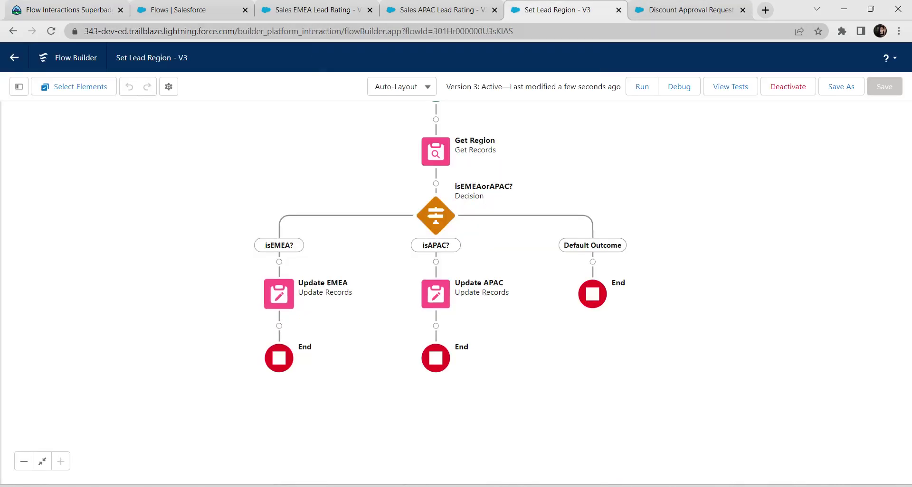
pyautogui.doubleClick(279, 294)
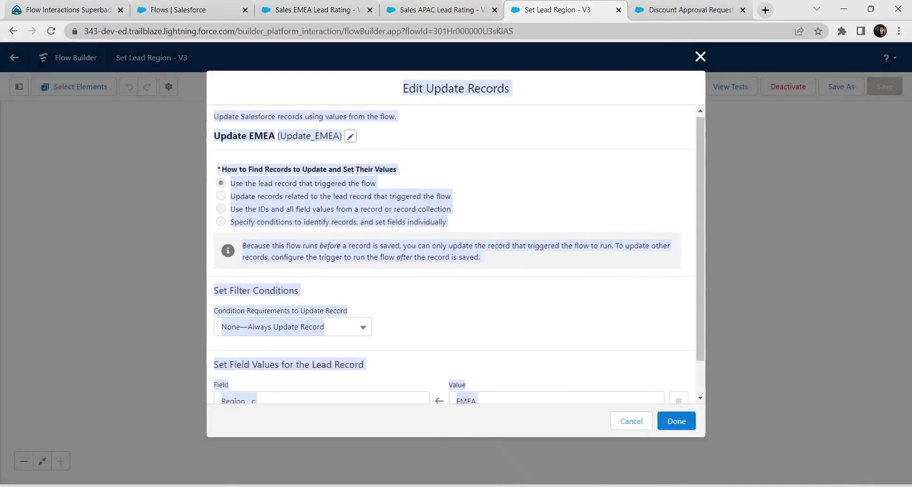
pyautogui.scroll(-2, 453, 266)
pyautogui.click(475, 295)
pyautogui.doubleClick(467, 361)
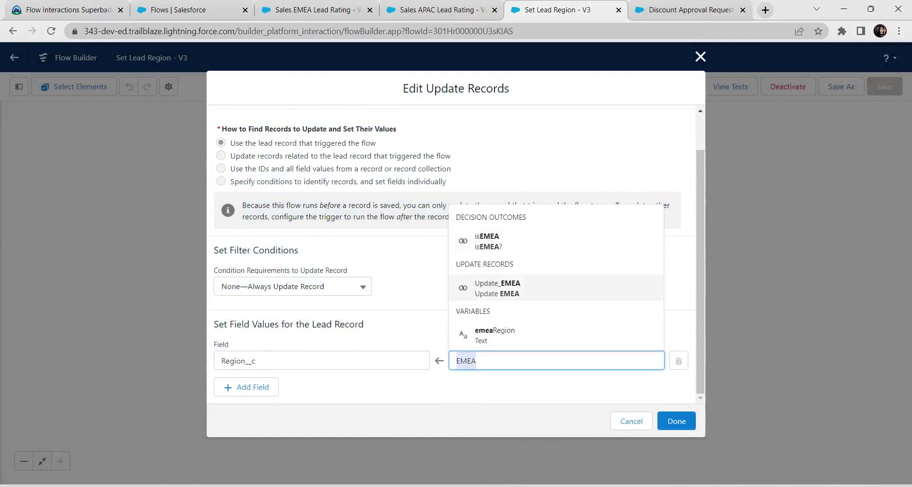
pyautogui.click(413, 290)
pyautogui.click(479, 361)
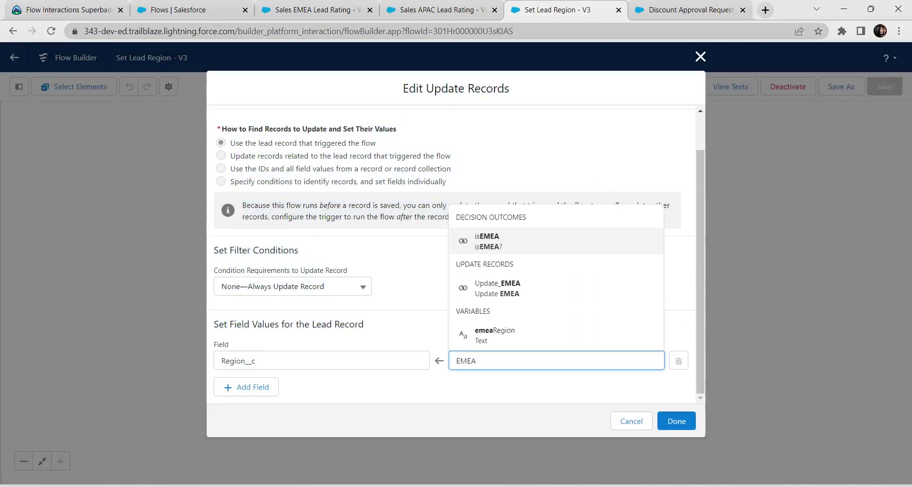
pyautogui.click(414, 294)
pyautogui.click(479, 361)
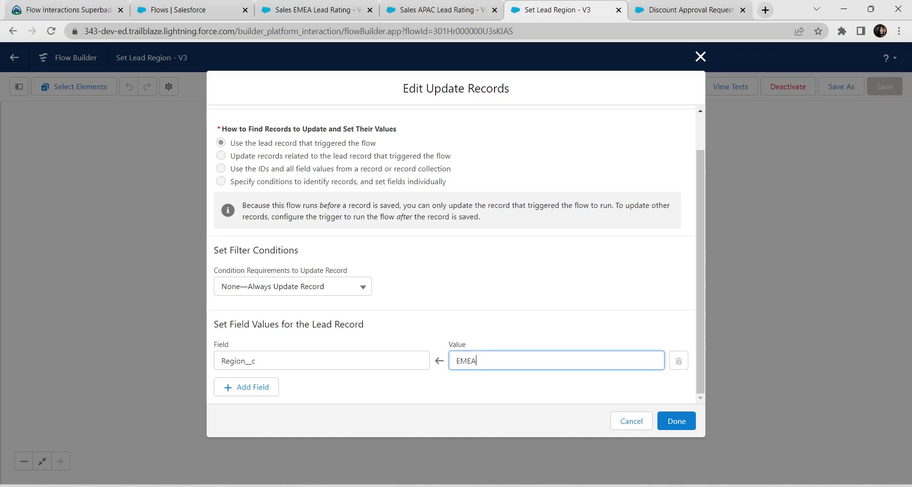
pyautogui.click(413, 294)
pyautogui.click(479, 361)
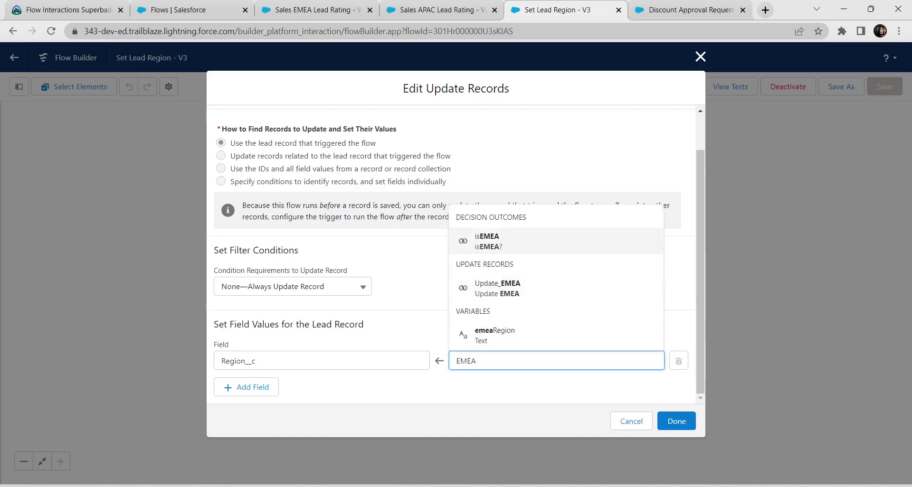
pyautogui.press('Escape')
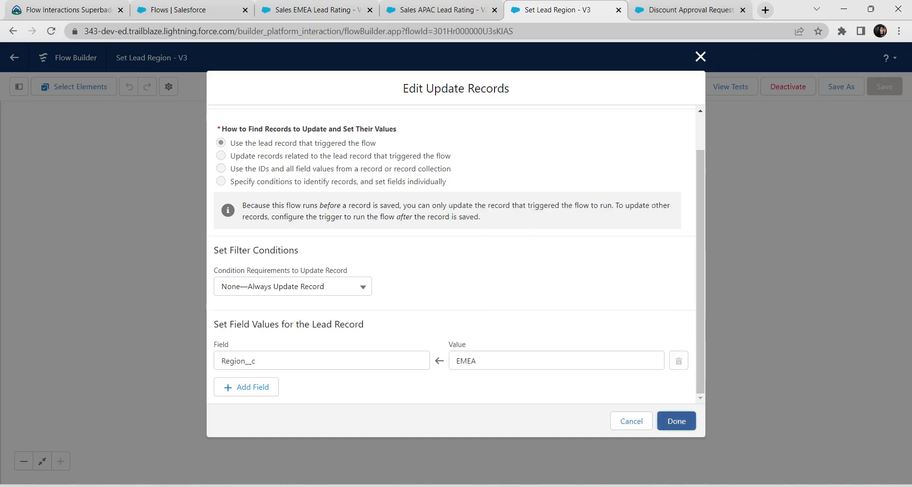
pyautogui.click(676, 421)
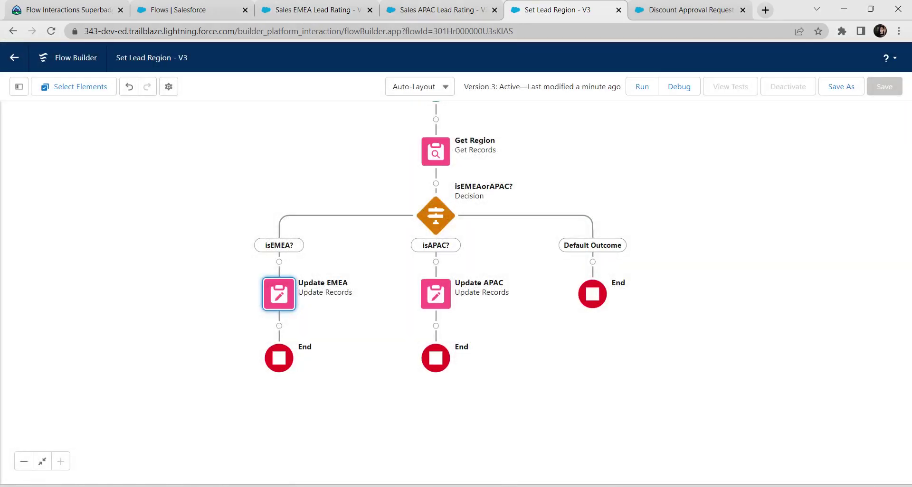
# Examine the Region__c value assigned in the Update APAC element of the flow.
pyautogui.doubleClick(435, 294)
pyautogui.scroll(-2, 436, 294)
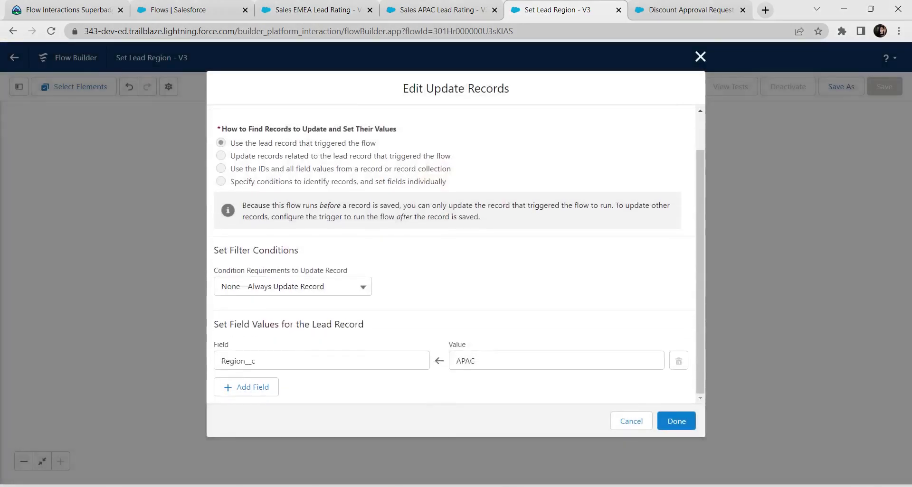
pyautogui.click(479, 361)
pyautogui.doubleClick(467, 361)
pyautogui.click(527, 325)
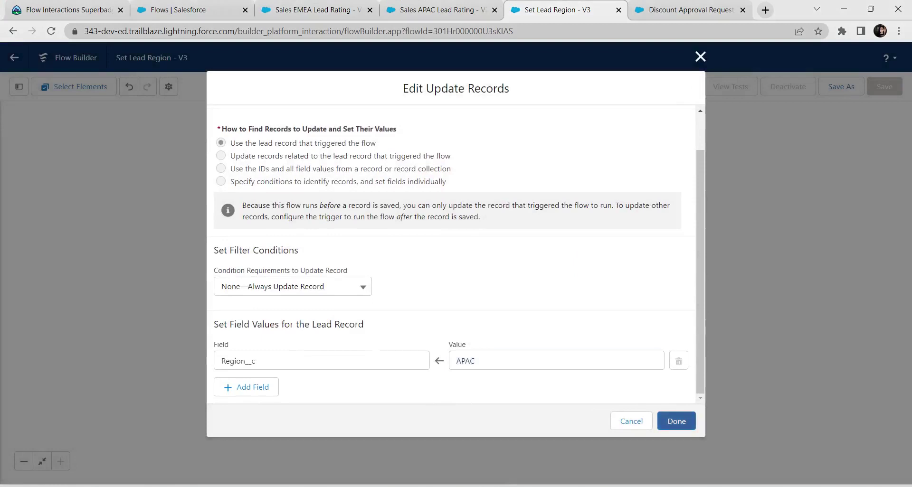
pyautogui.click(677, 422)
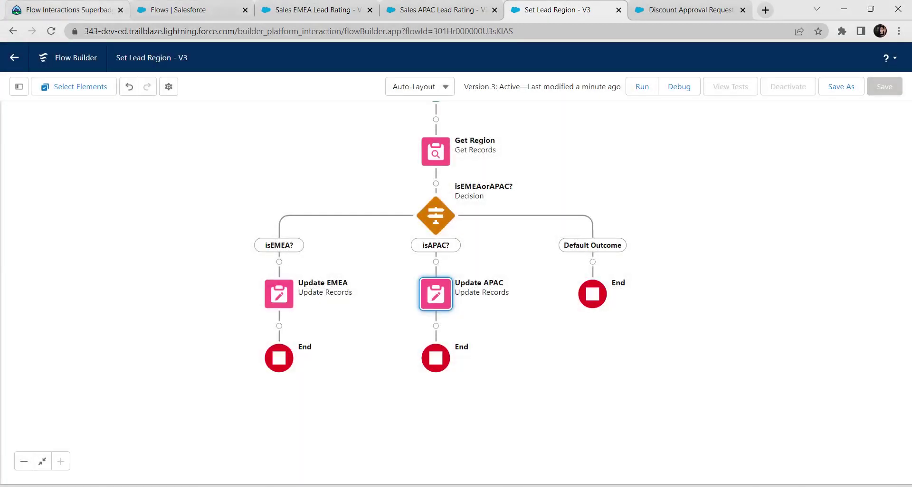
# Return to the Trailhead superbadge page and view the completion section below the Case 5641 requirements.
pyautogui.click(69, 10)
pyautogui.scroll(-5, 394, 266)
pyautogui.scroll(-4, 456, 266)
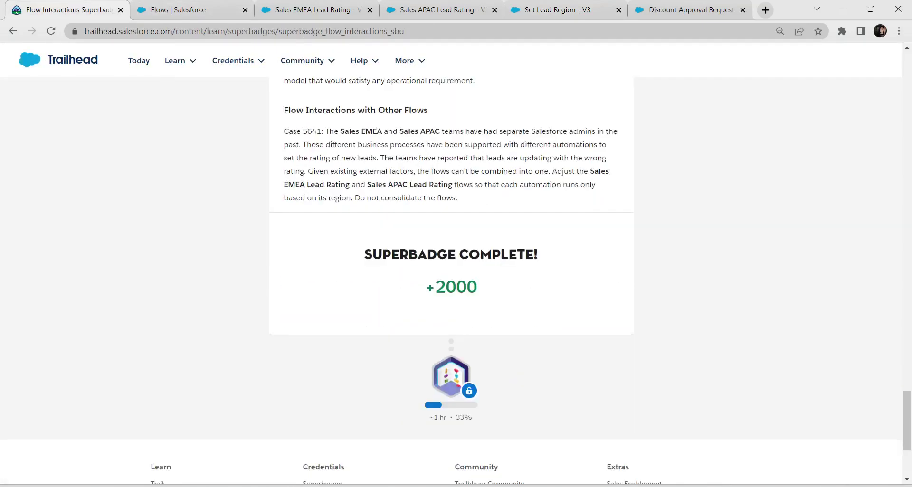